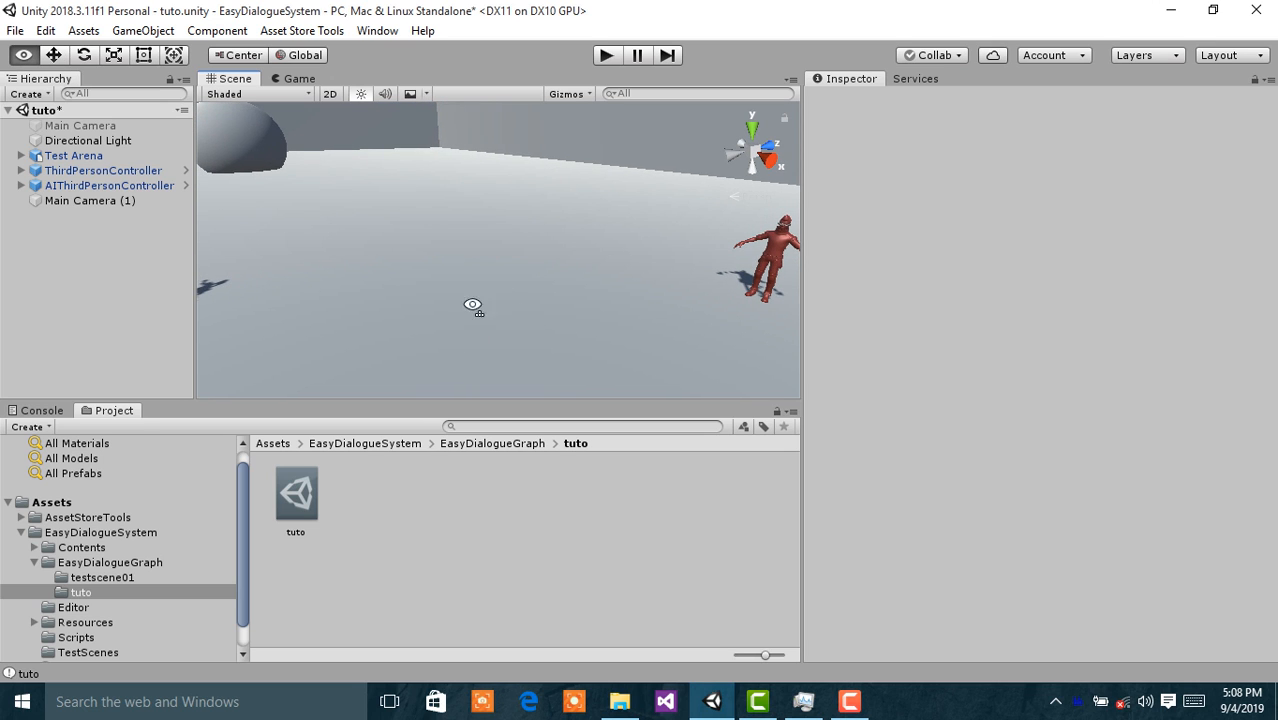
left_click_drag(471, 305, 562, 300, "alt")
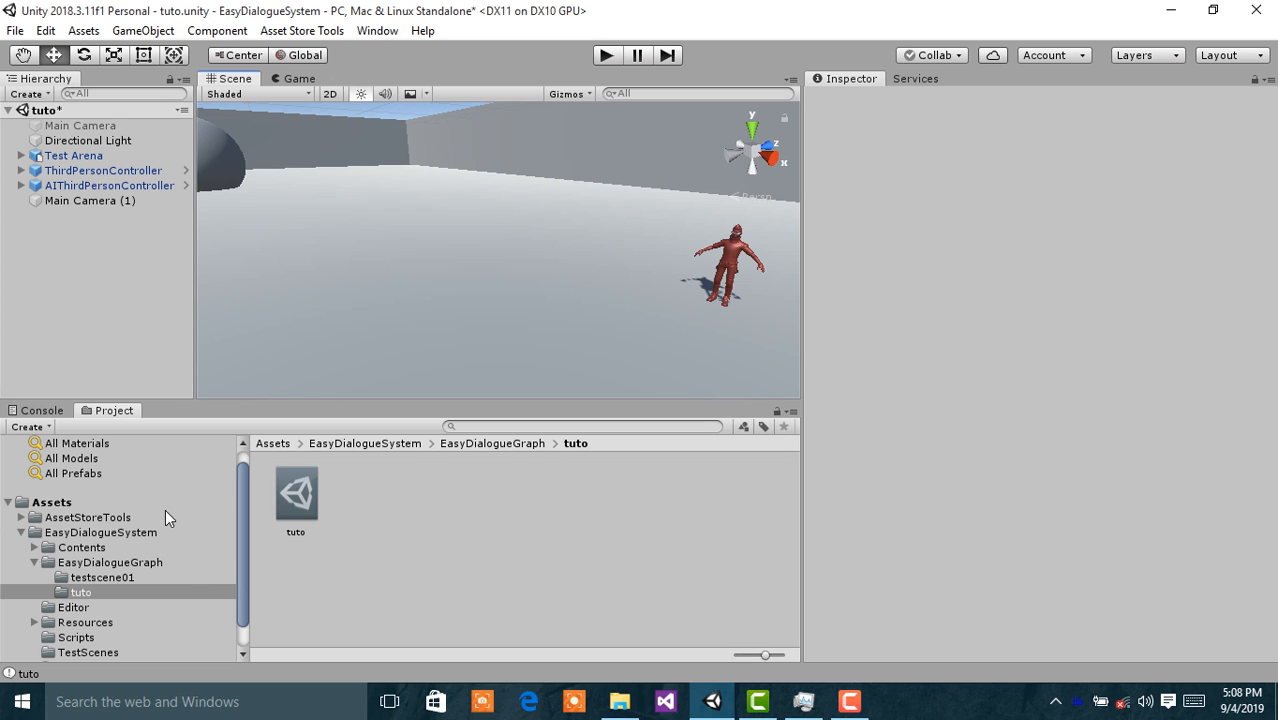
right_click(369, 515)
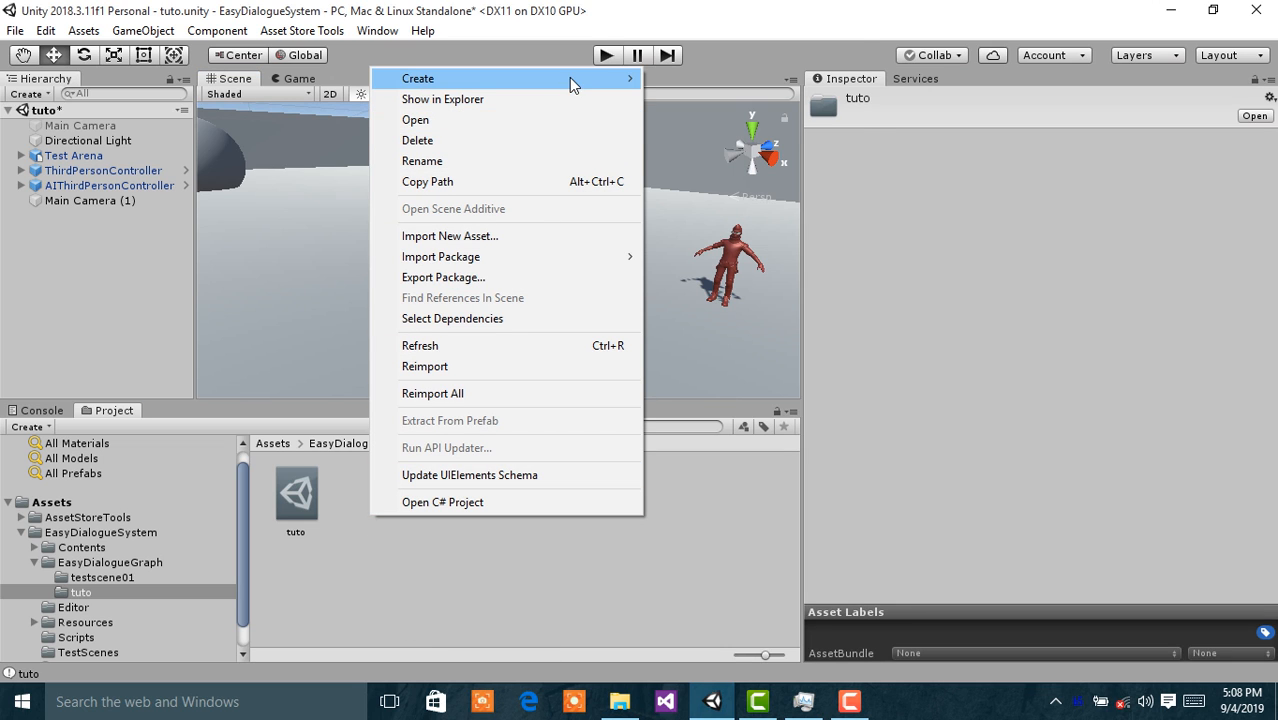
mouse_move(575, 78)
mouse_move(810, 44)
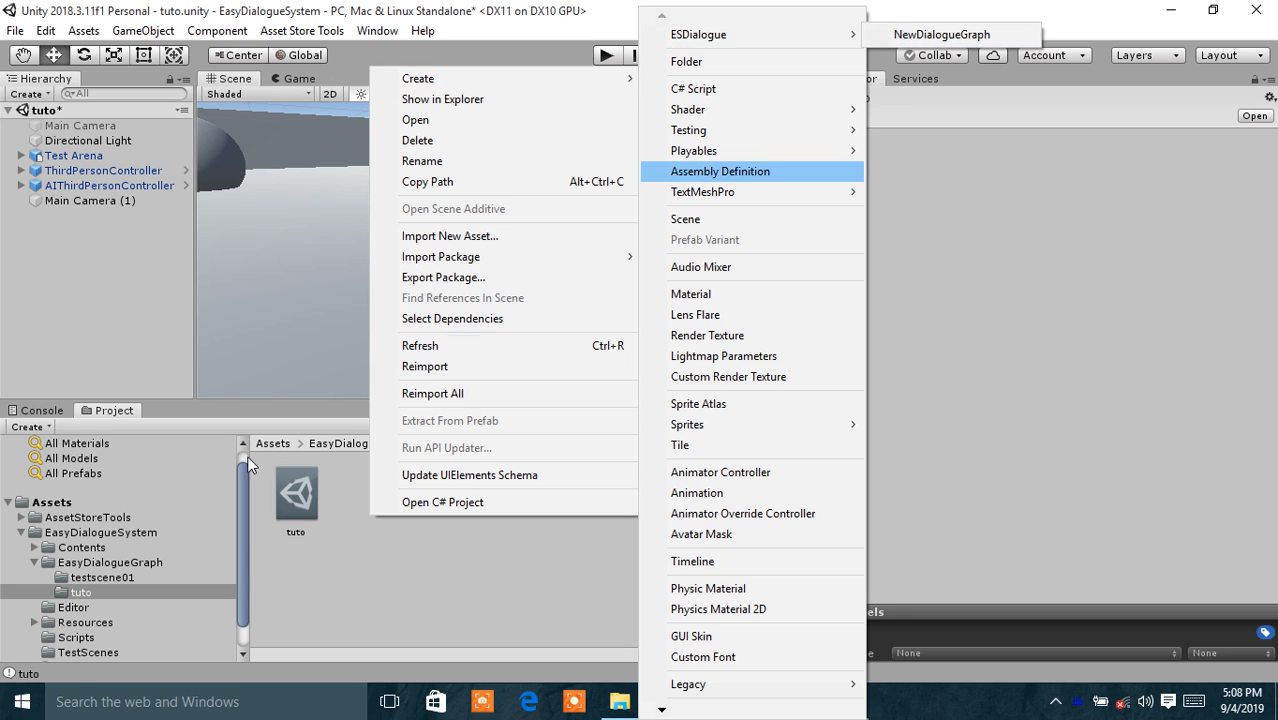
left_click(290, 505)
Step: Open the tuto dialogue graph asset in the node editor
left_click(298, 493)
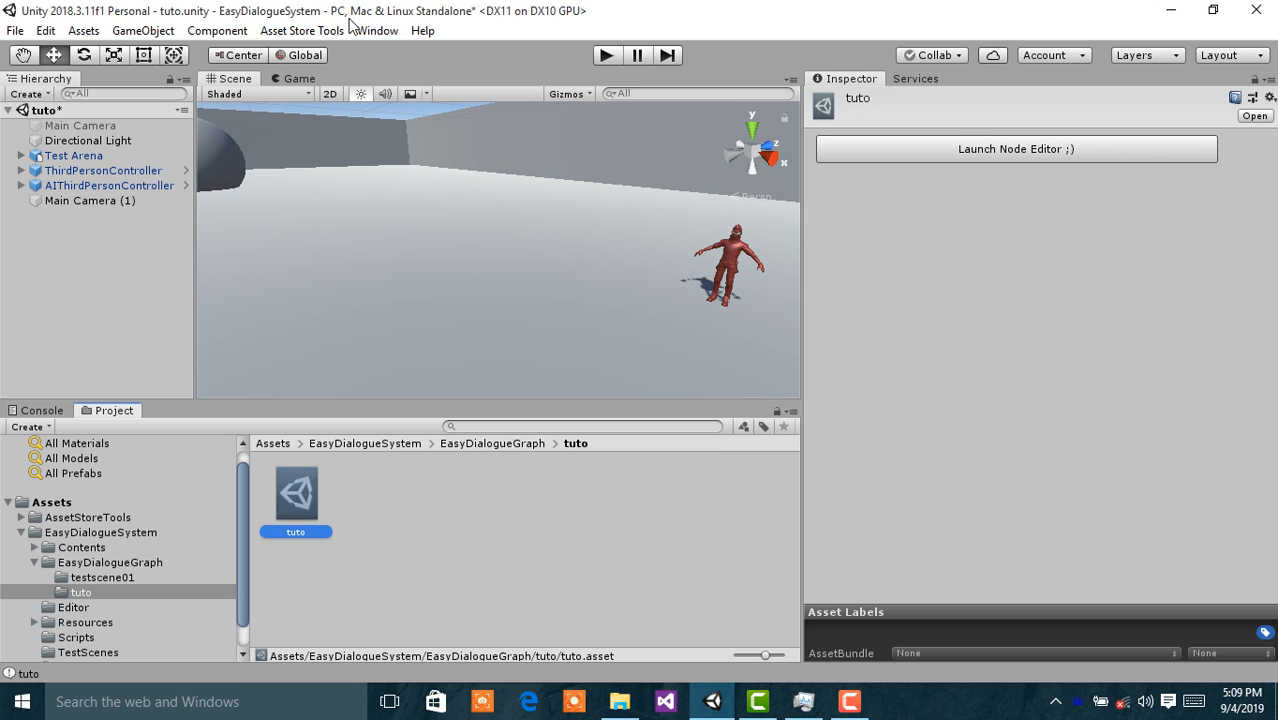
left_click(377, 30)
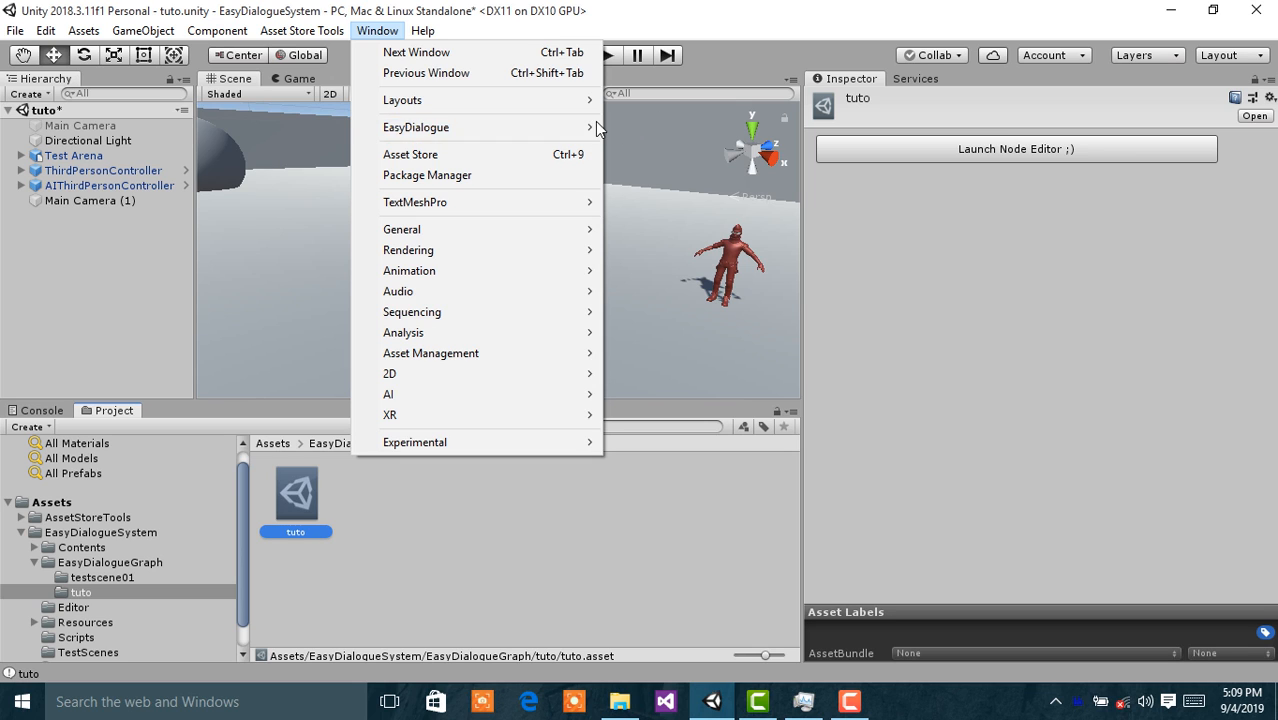
mouse_move(595, 125)
left_click(929, 192)
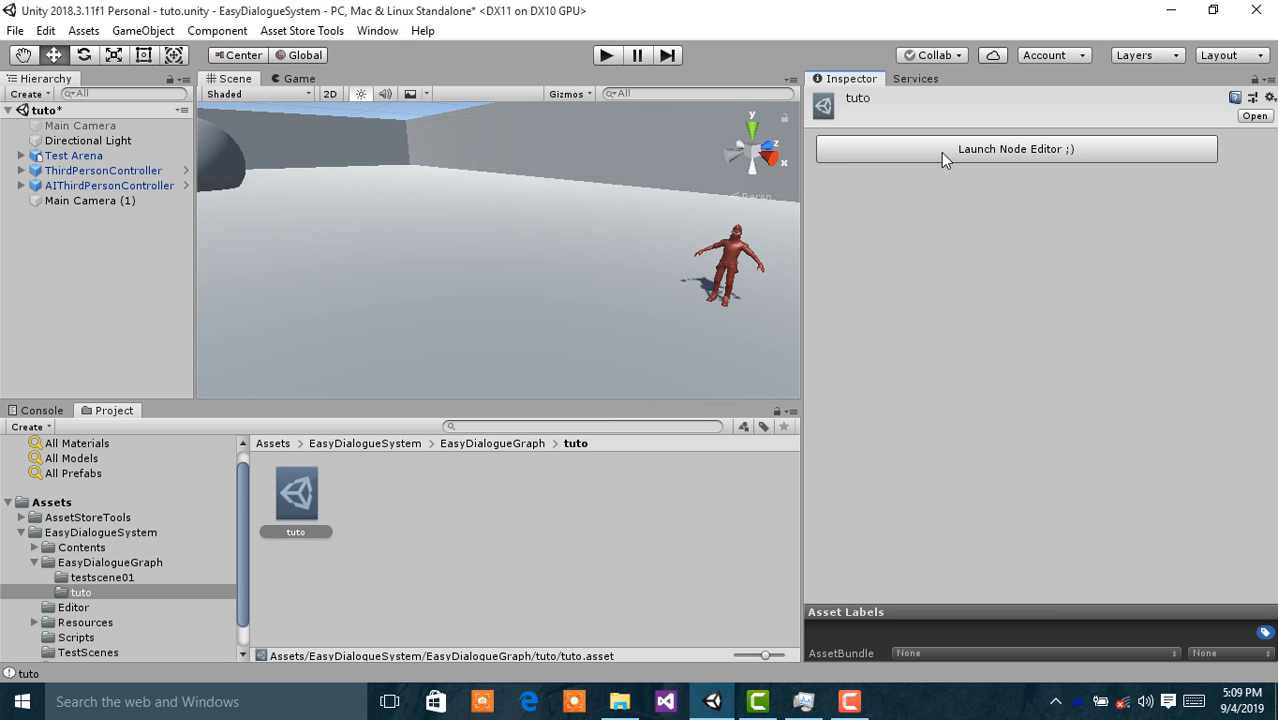
left_click(941, 150)
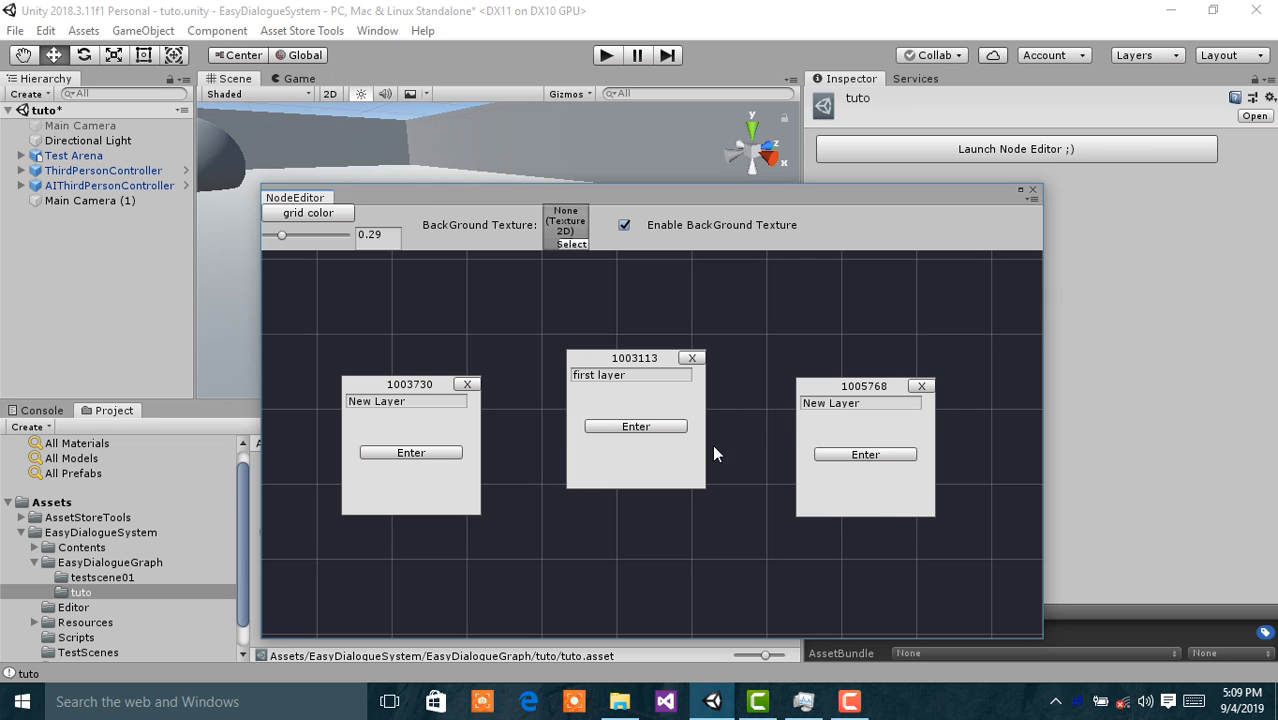
Step: Inspect the contents of the two New Layer nodes, 1003730 and 1005768, and return to the layer overview
mouse_move(678, 405)
left_mouse_down()
mouse_move(697, 458)
mouse_move(656, 418)
left_mouse_up()
left_click(405, 451)
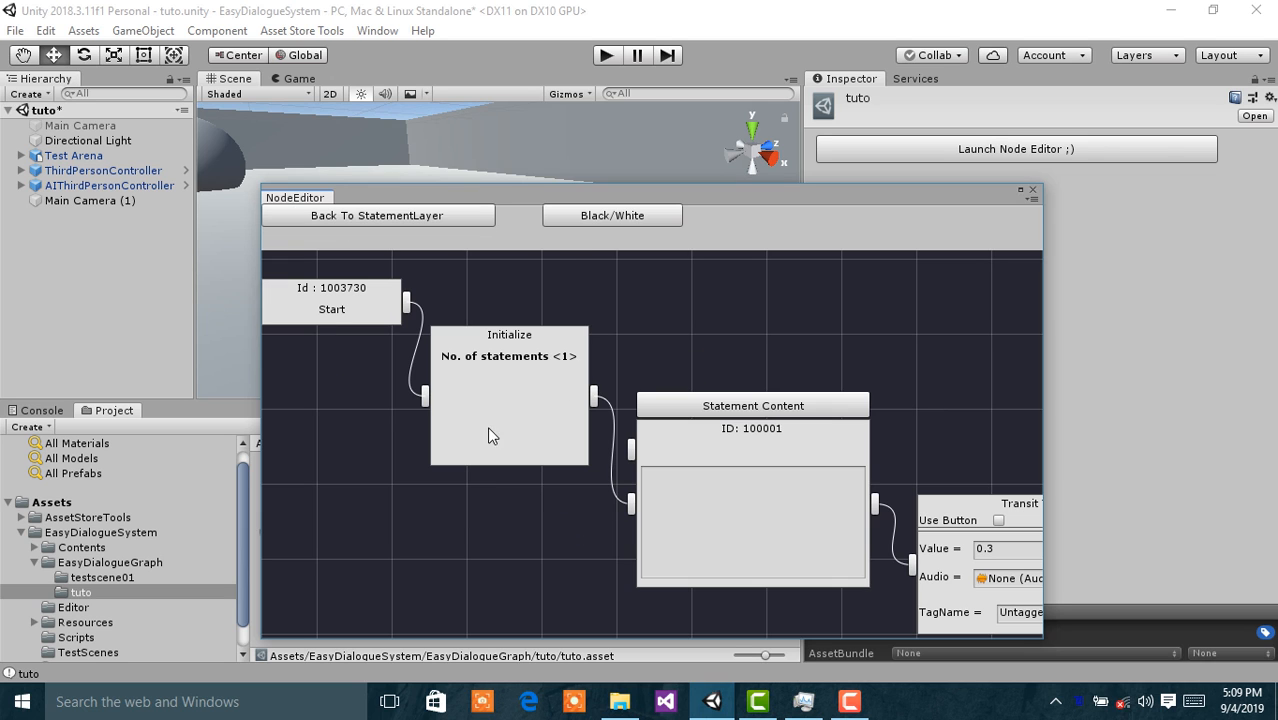
middle_click_drag(641, 474, 512, 302)
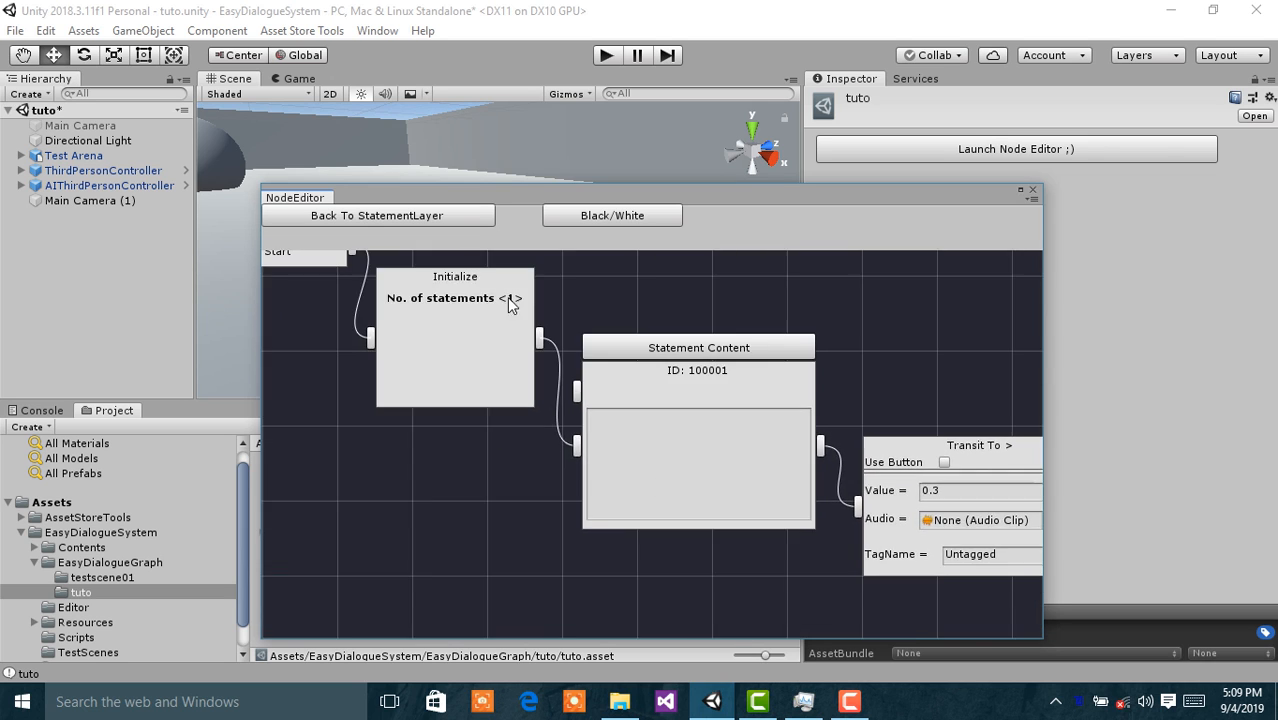
left_click(394, 213)
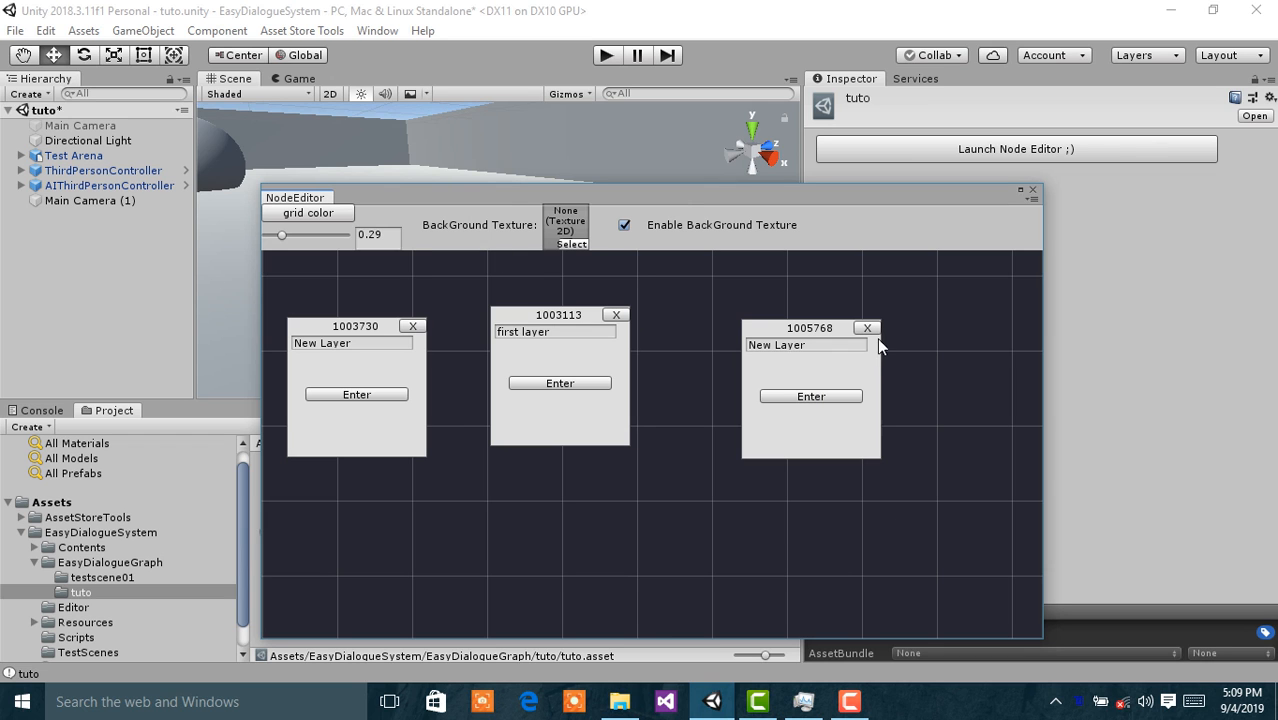
left_click(805, 398)
middle_click_drag(805, 396, 414, 230)
left_click(414, 222)
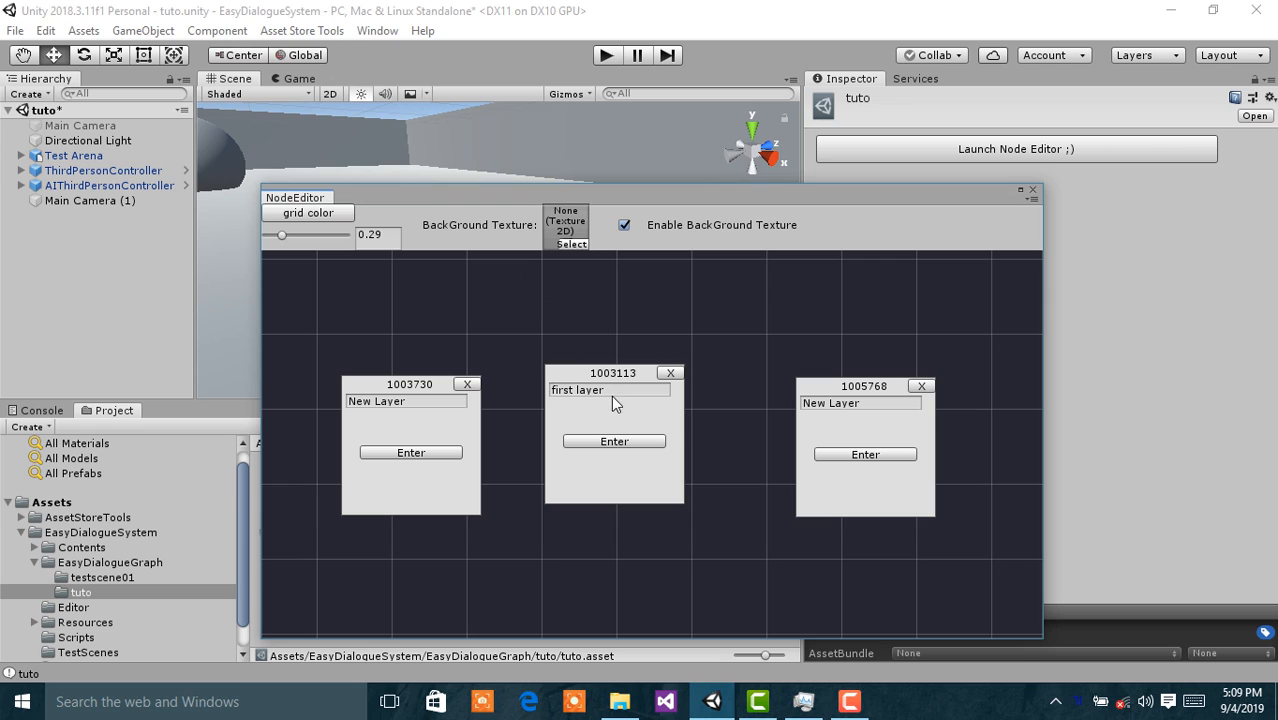
Step: Examine the statement, texture and transition nodes inside the first layer, and close the node editor
left_click_drag(619, 415, 617, 397)
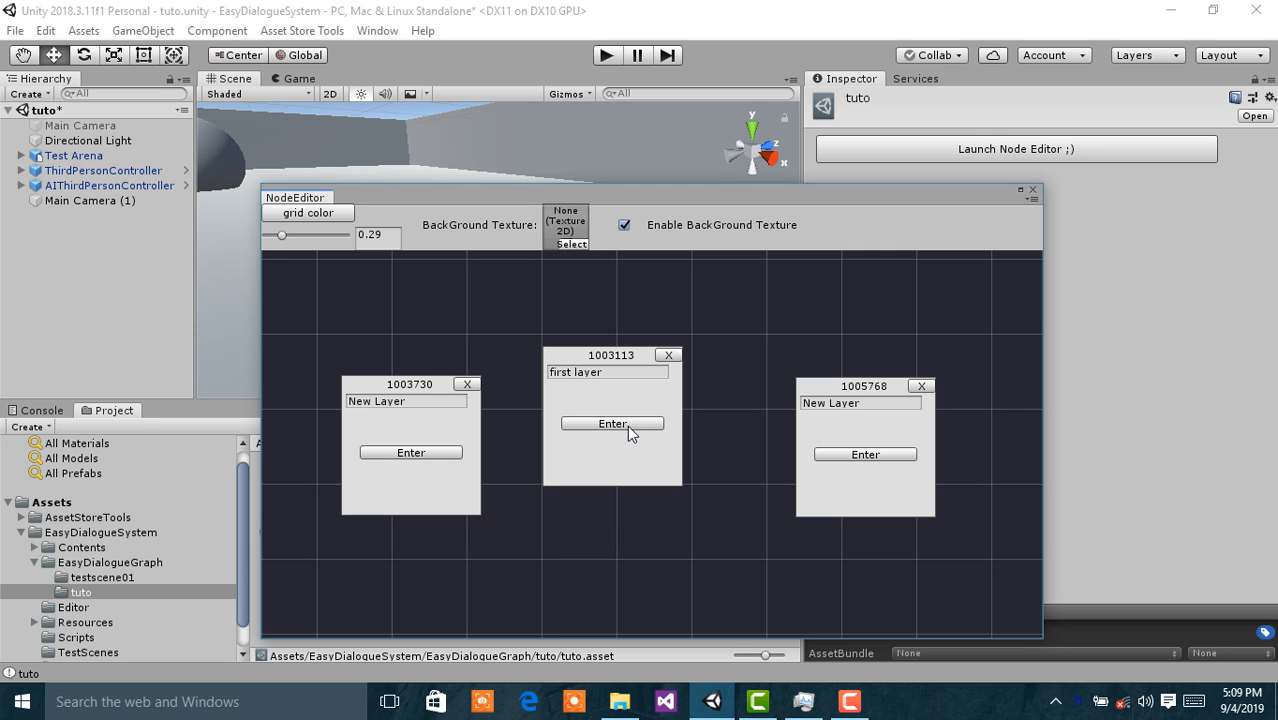
left_click(630, 424)
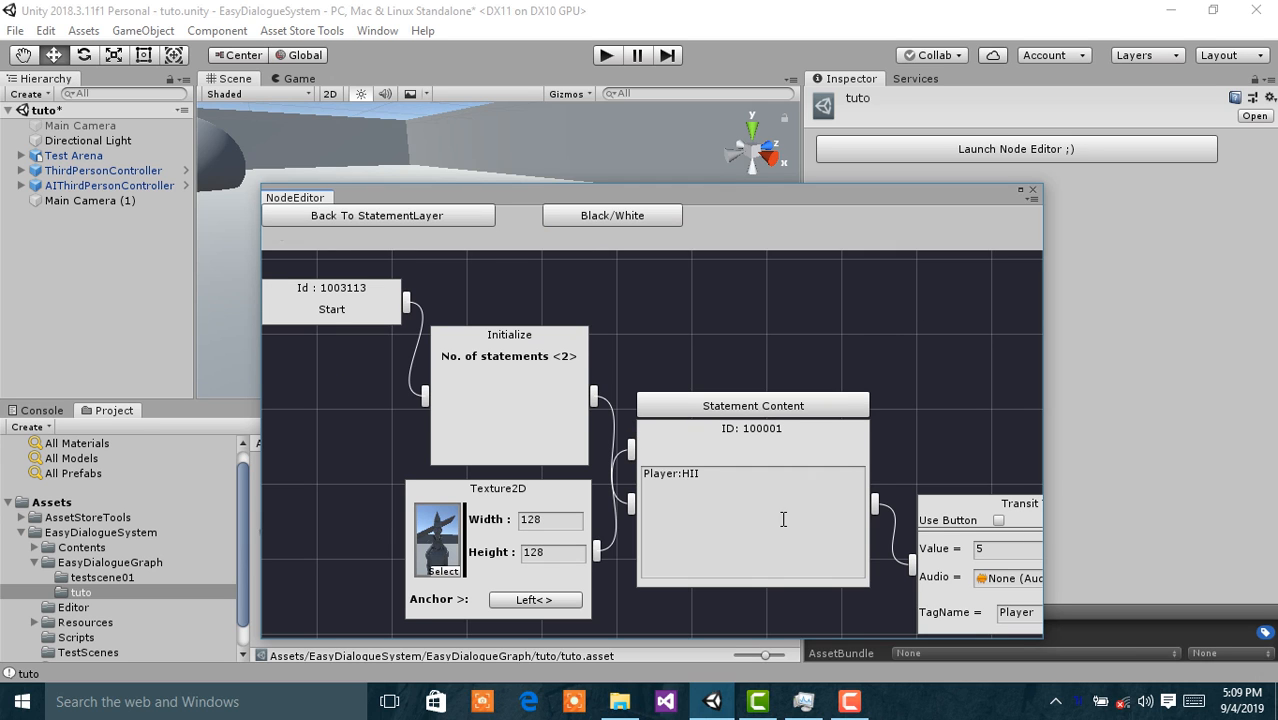
scroll(512, 527, "up", 3)
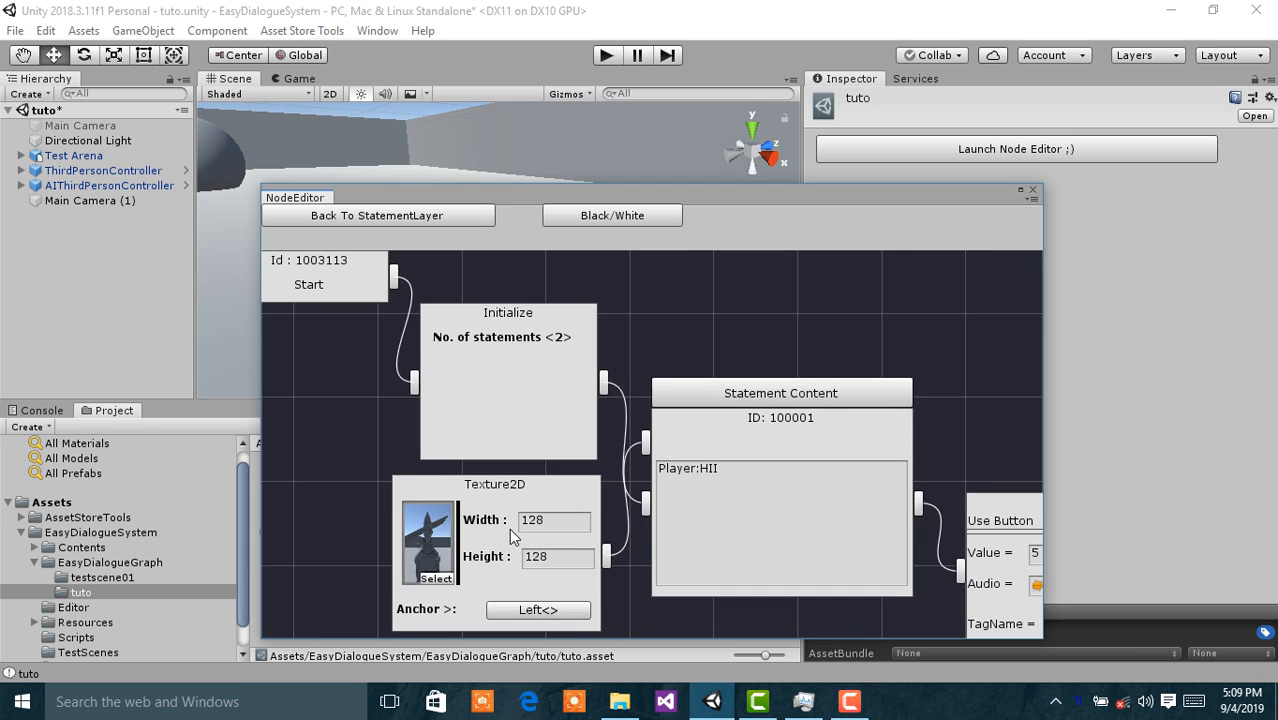
middle_click_drag(531, 435, 522, 399)
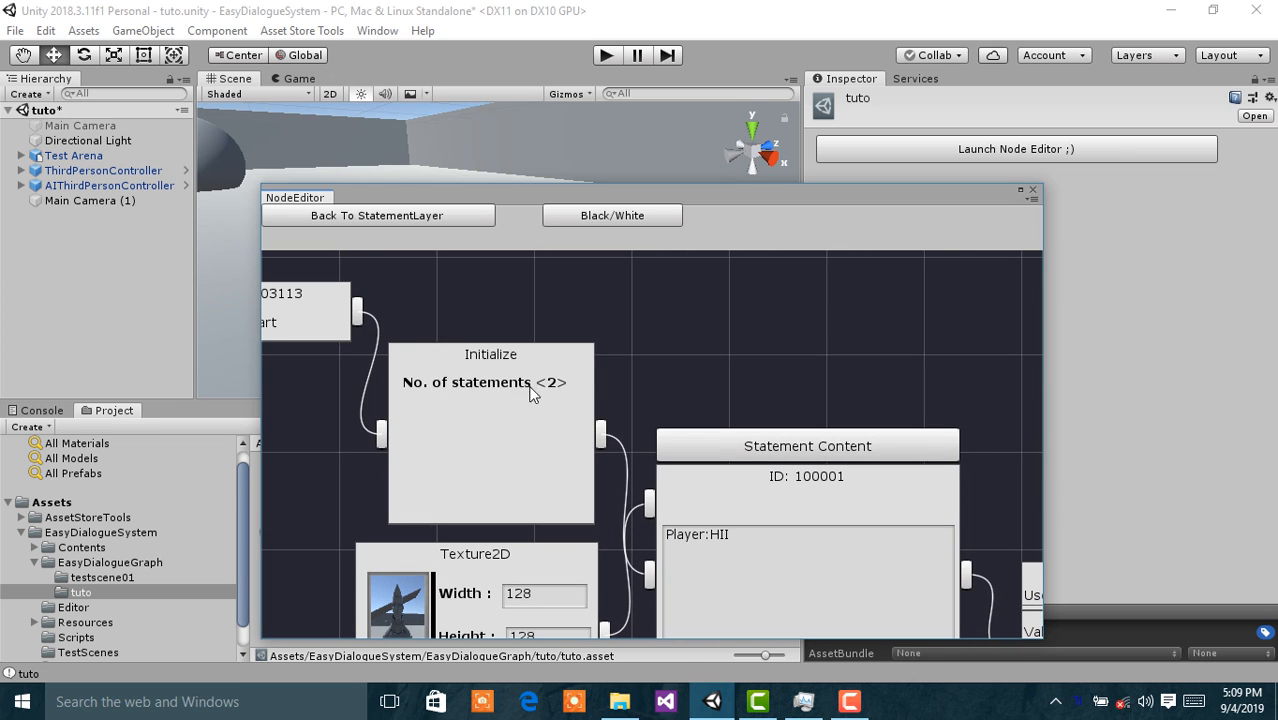
middle_click_drag(646, 436, 1030, 587)
scroll(848, 547, "down", 3)
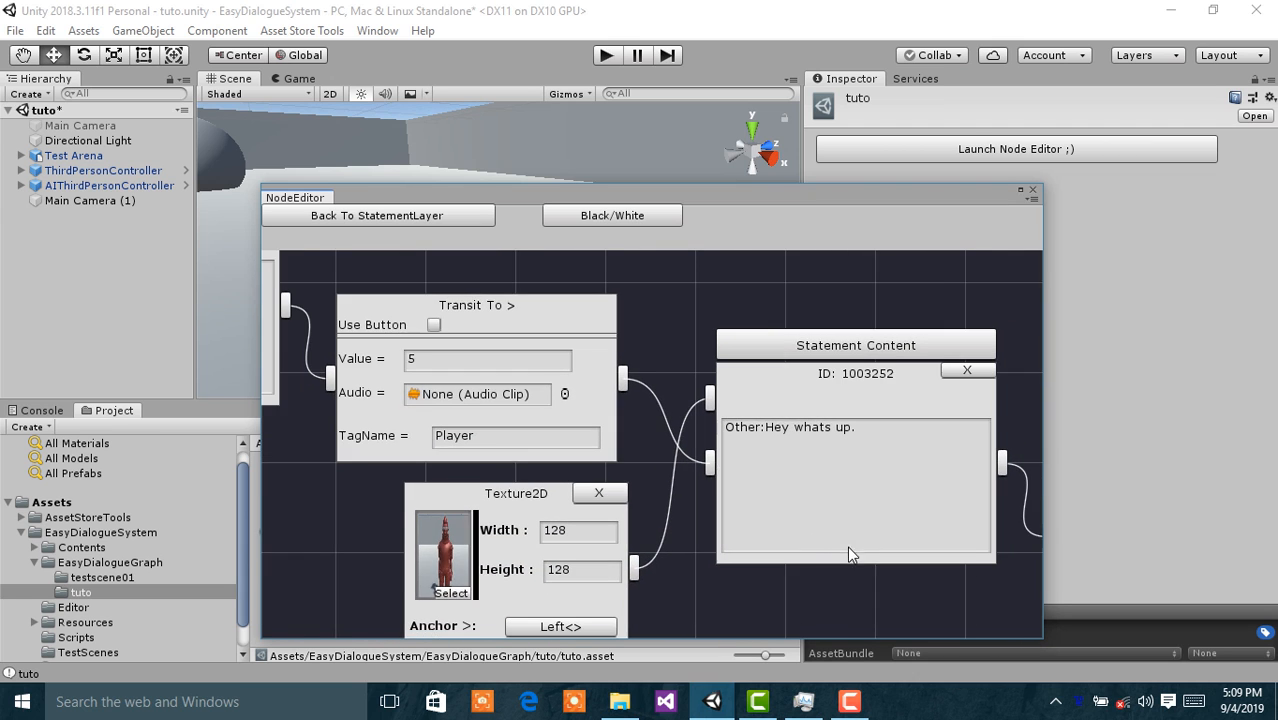
middle_click_drag(460, 422, 743, 481)
middle_click_drag(576, 465, 608, 328)
middle_click_drag(676, 390, 1078, 174)
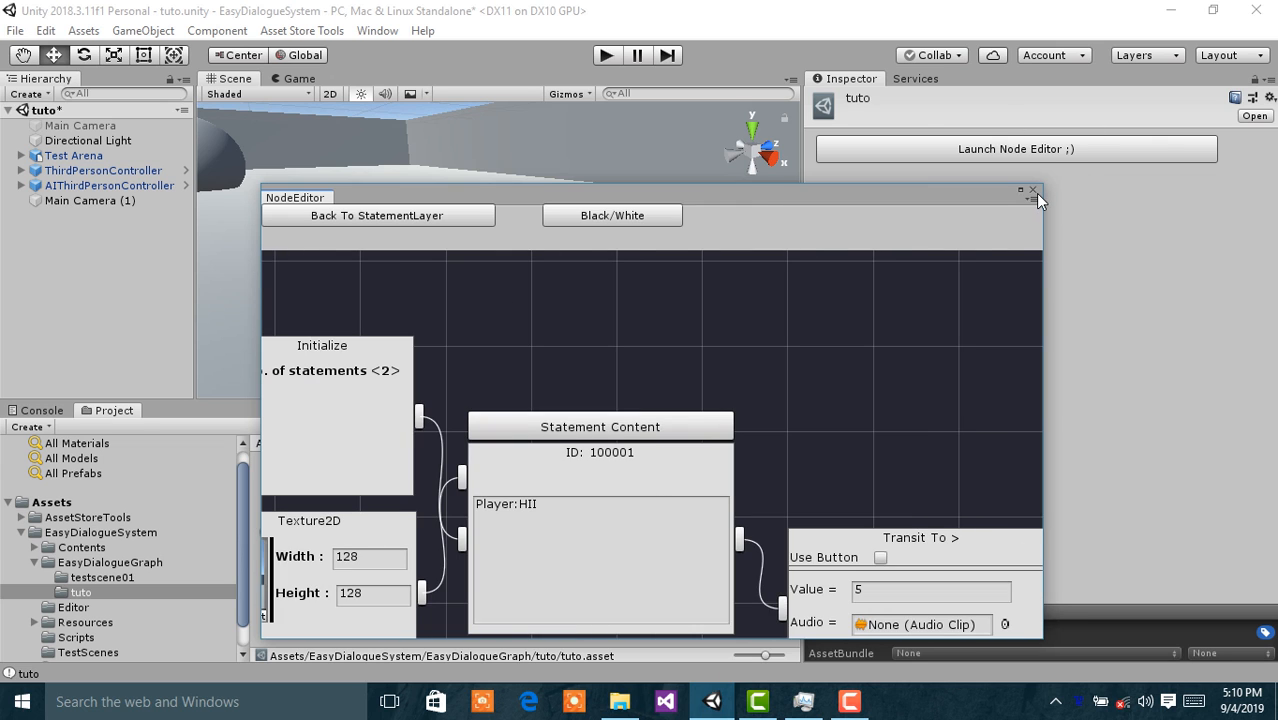
left_click(1033, 190)
Step: Remove the existing ES Dialogue Manager component from the AIThirdPersonController object
right_click_drag(620, 360, 566, 270)
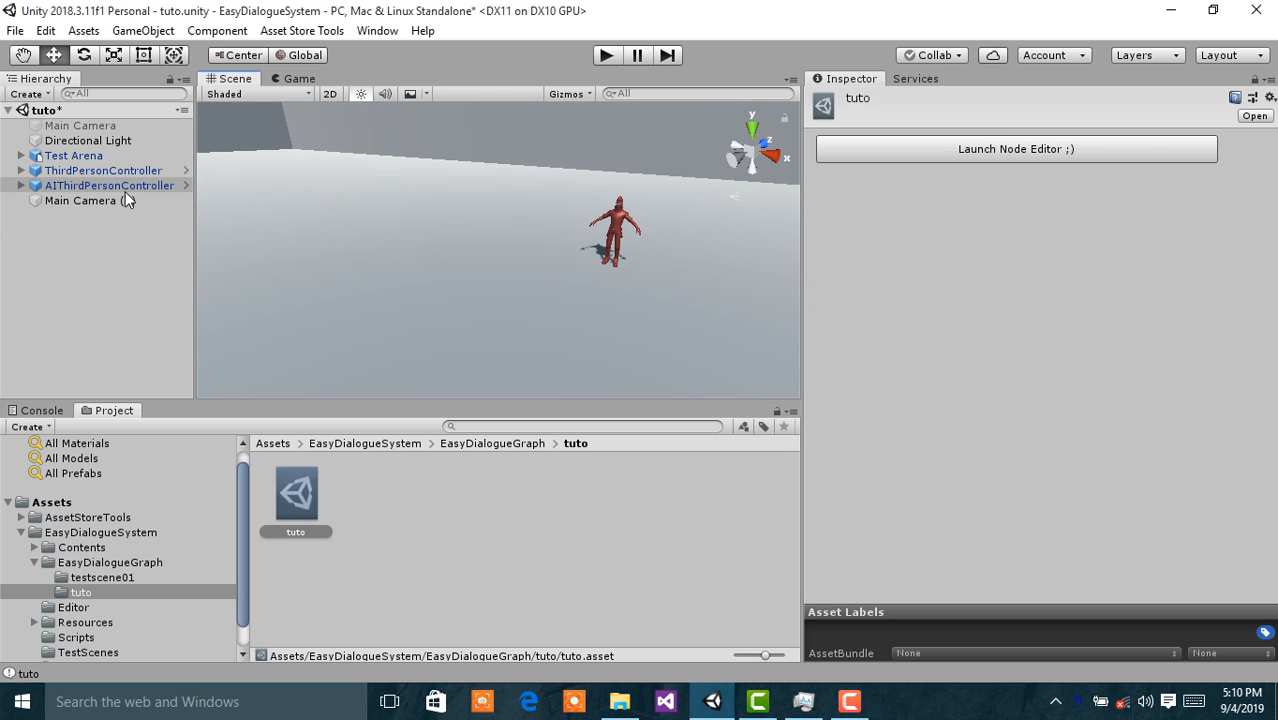
left_click(125, 189)
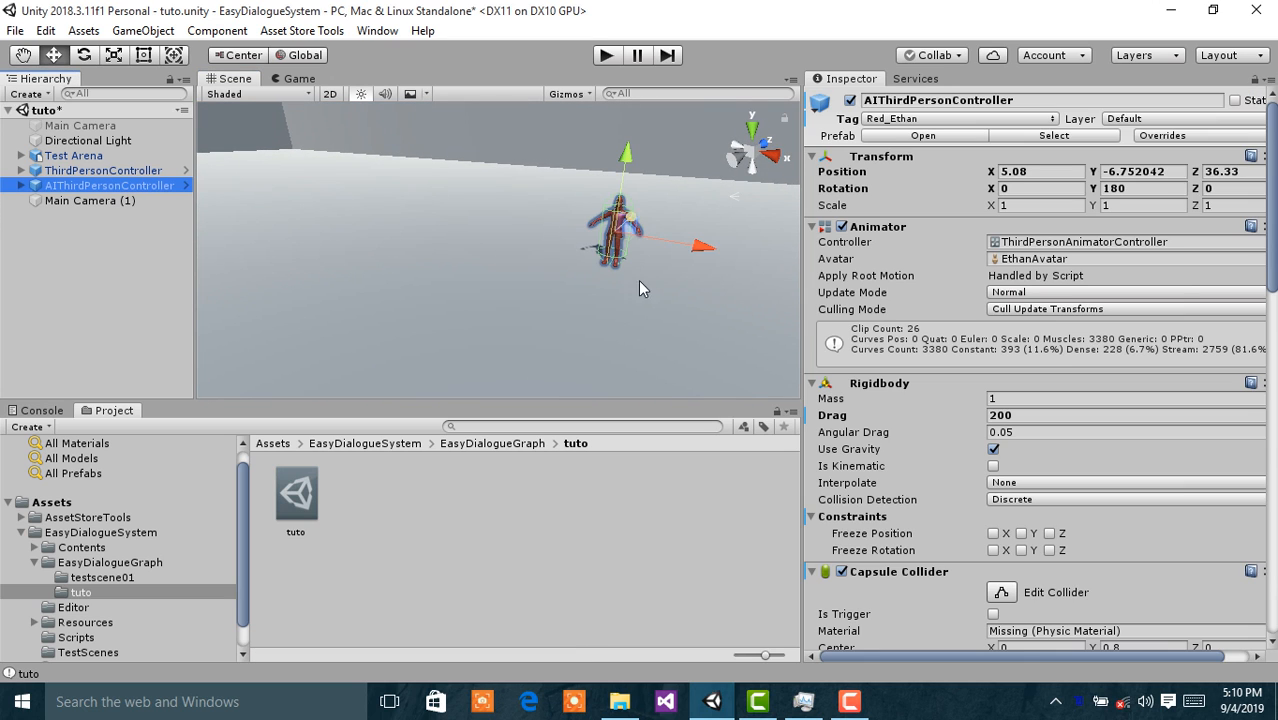
right_click_drag(625, 225, 568, 326)
right_click_drag(560, 200, 579, 233)
scroll(578, 240, "down", 2)
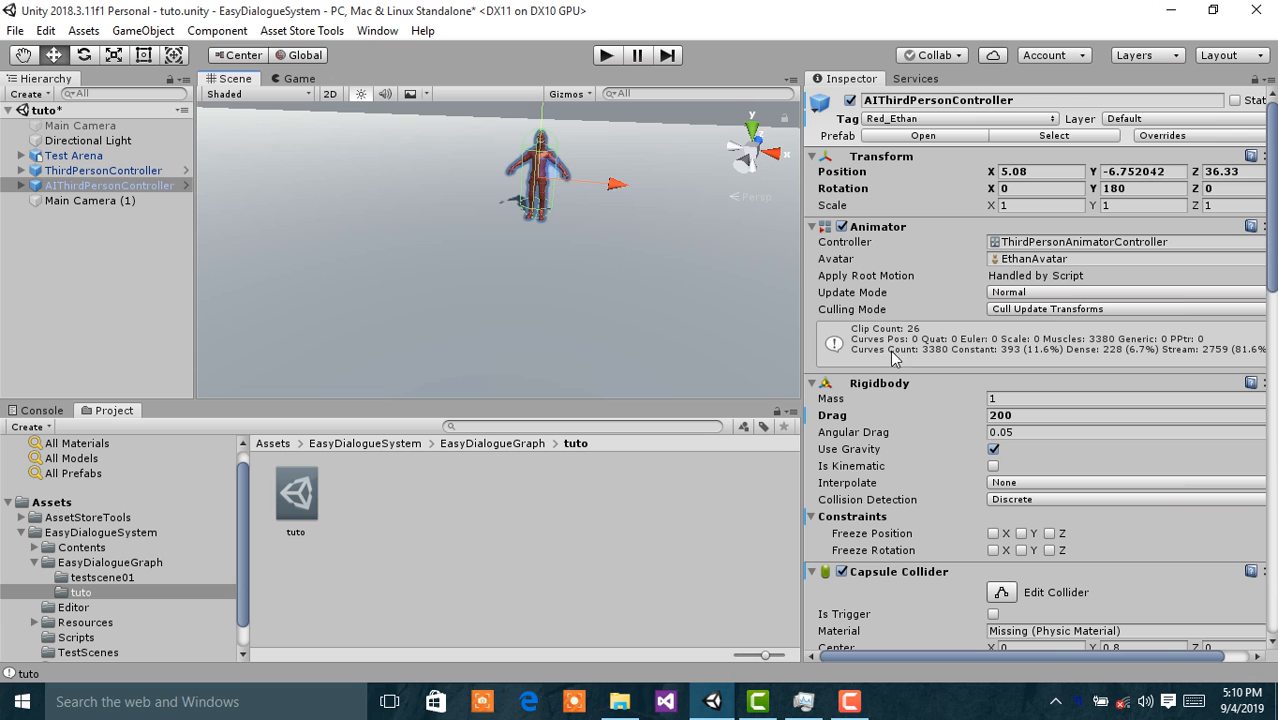
scroll(1006, 454, "down", 5)
scroll(990, 440, "down", 5)
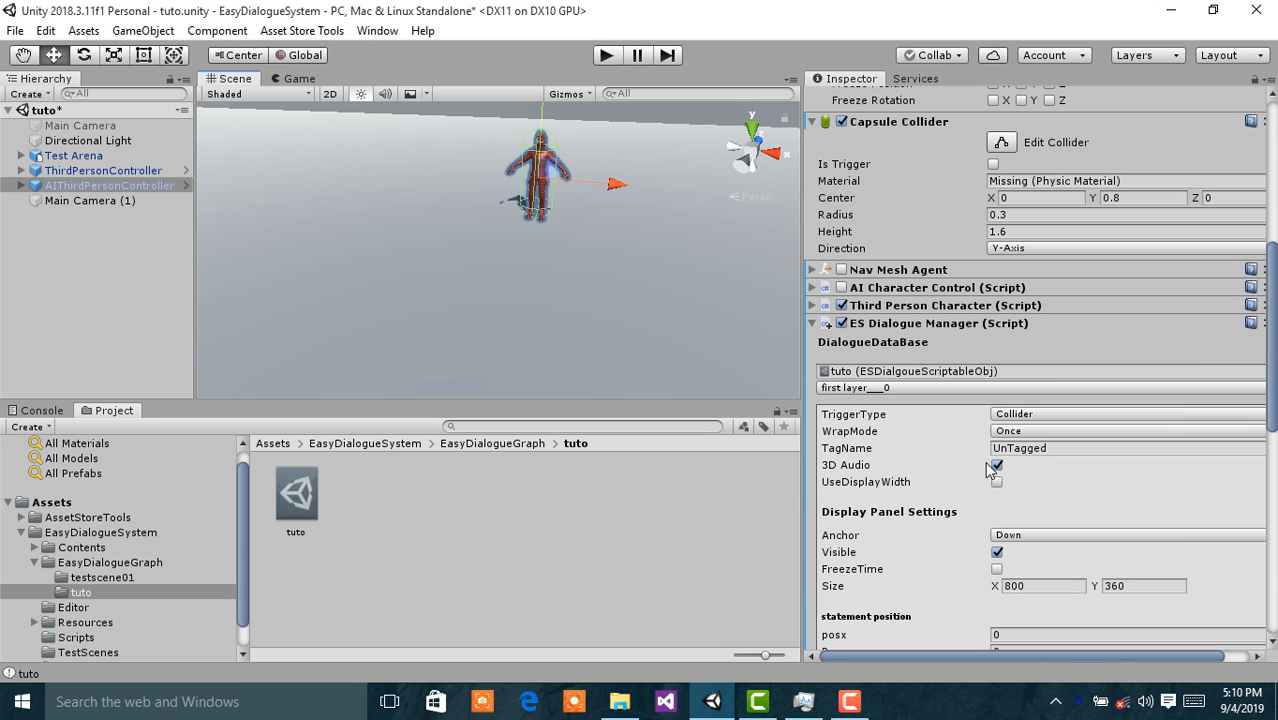
left_click(824, 326)
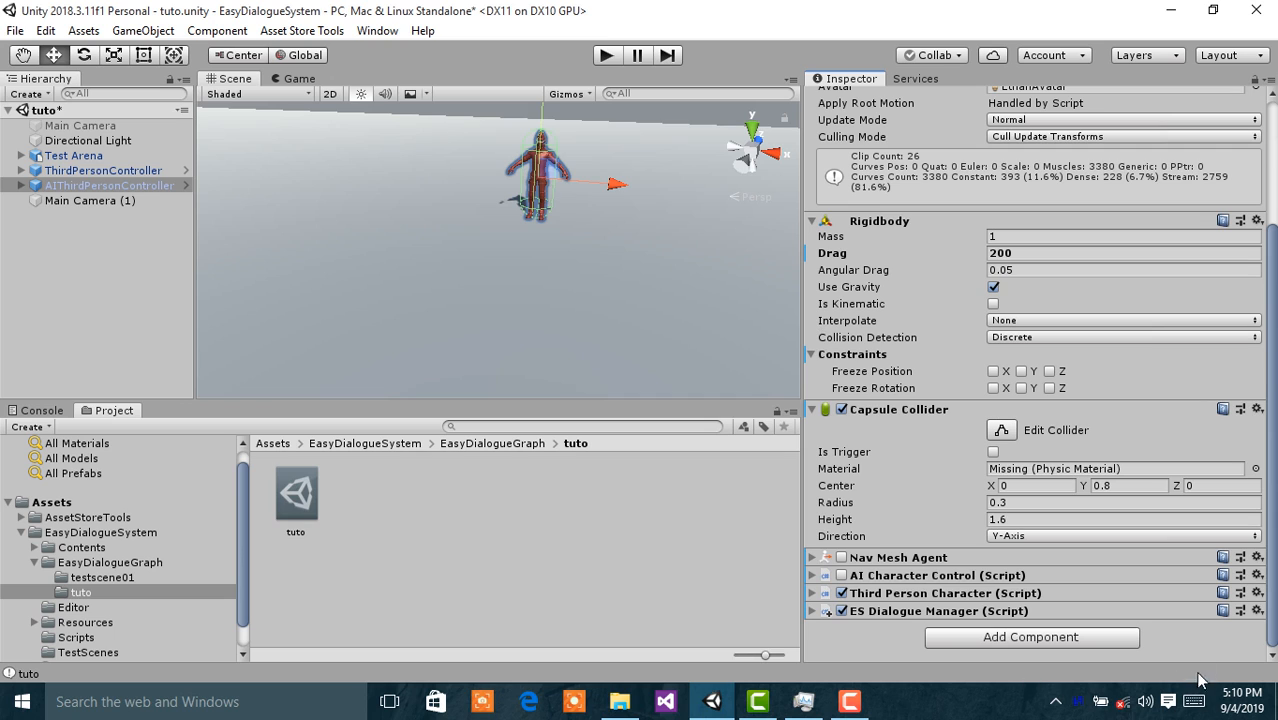
left_click(1258, 611)
left_click(1135, 455)
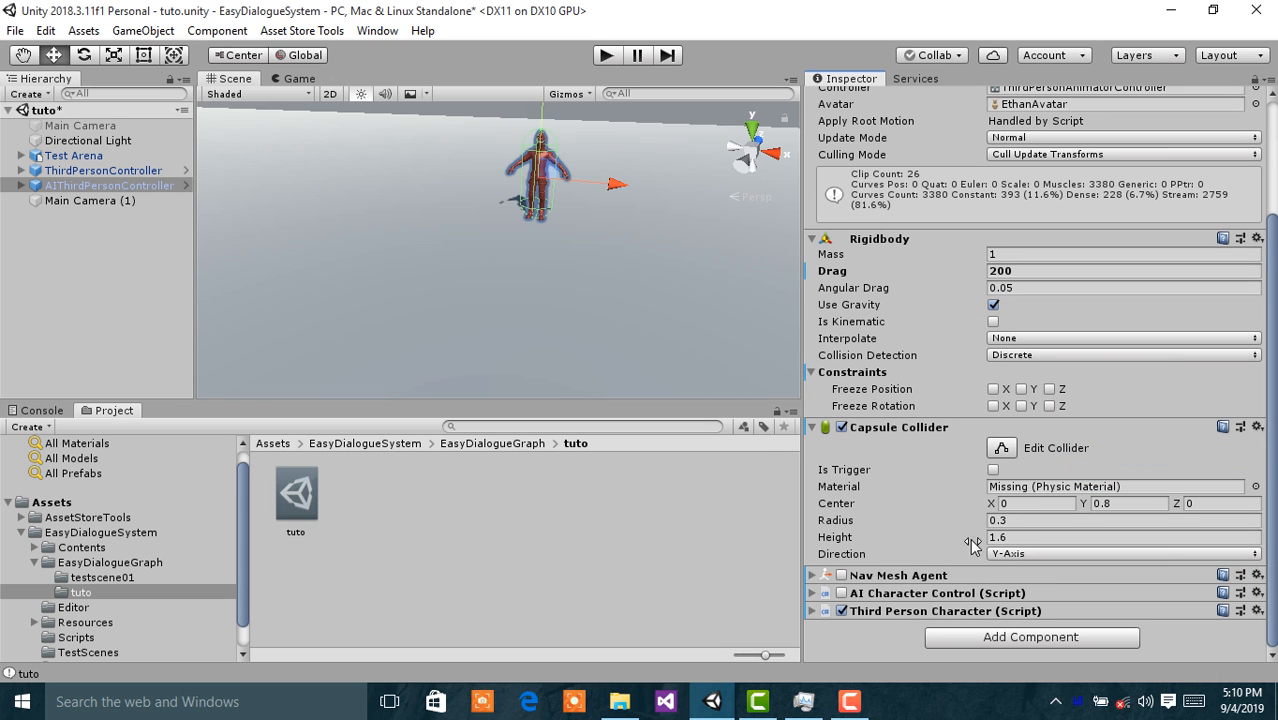
Step: Add a new ES Dialogue Manager component to AIThirdPersonController and expand its settings
left_click(978, 642)
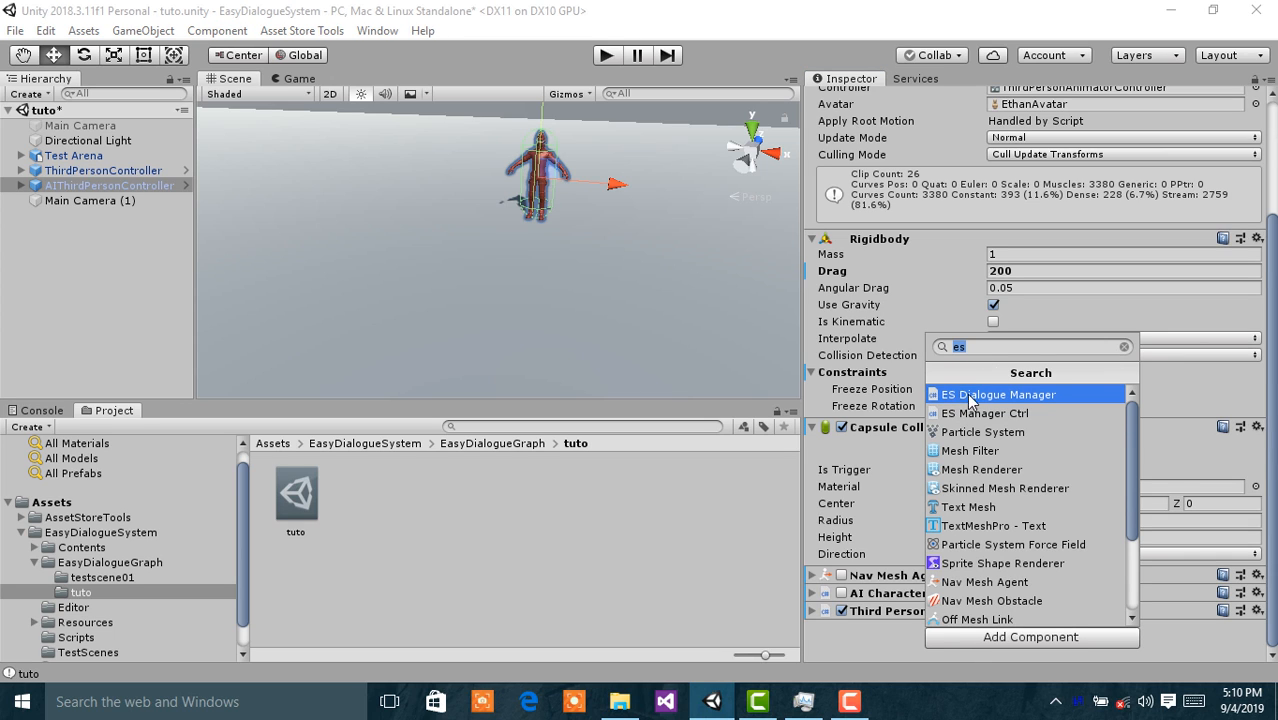
key("Down")
left_click(982, 400)
scroll(1076, 426, "down", 1)
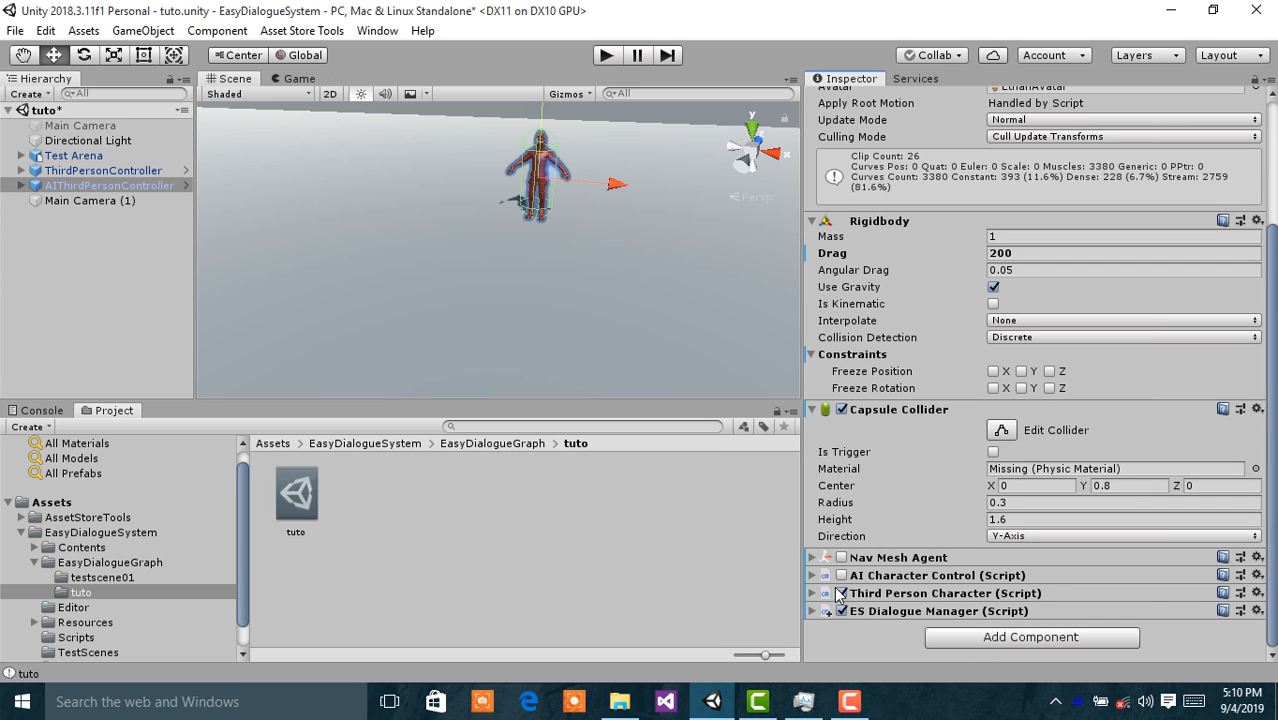
left_click(813, 611)
scroll(970, 482, "down", 5)
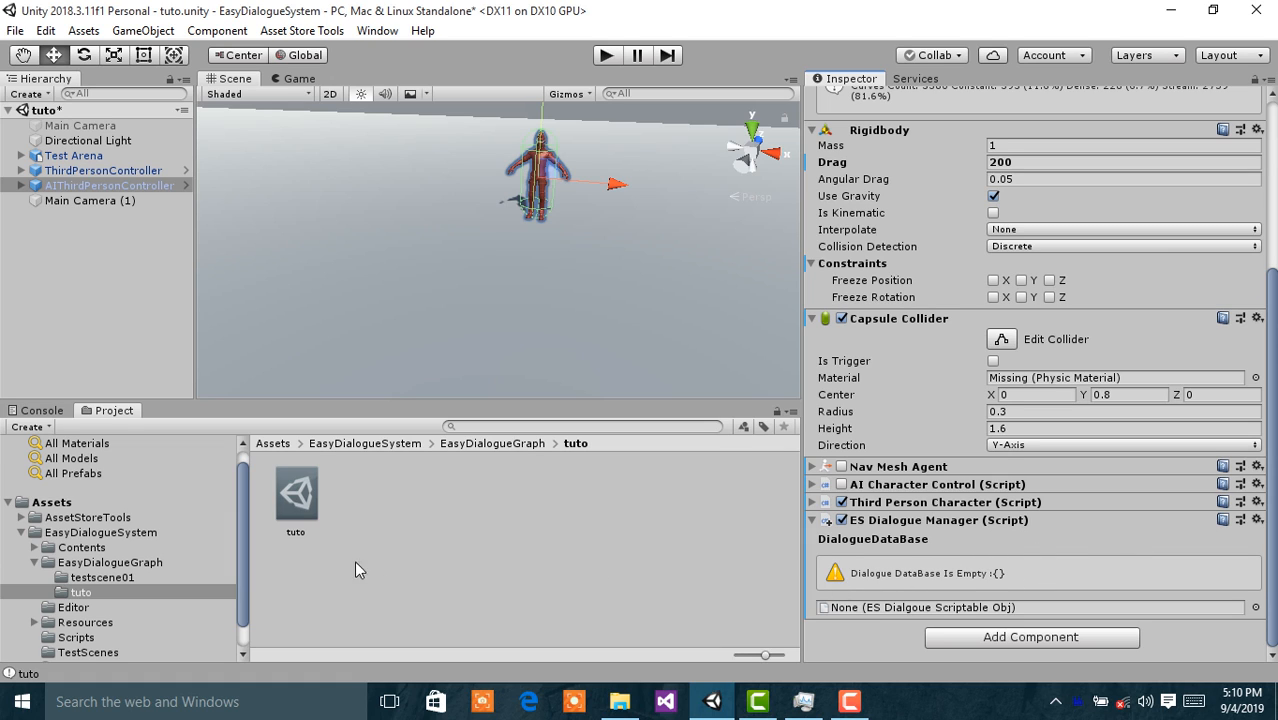
Step: Assign the tuto asset as the ES Dialogue Manager's dialogue database and review the component's settings
left_click_drag(296, 494, 930, 610)
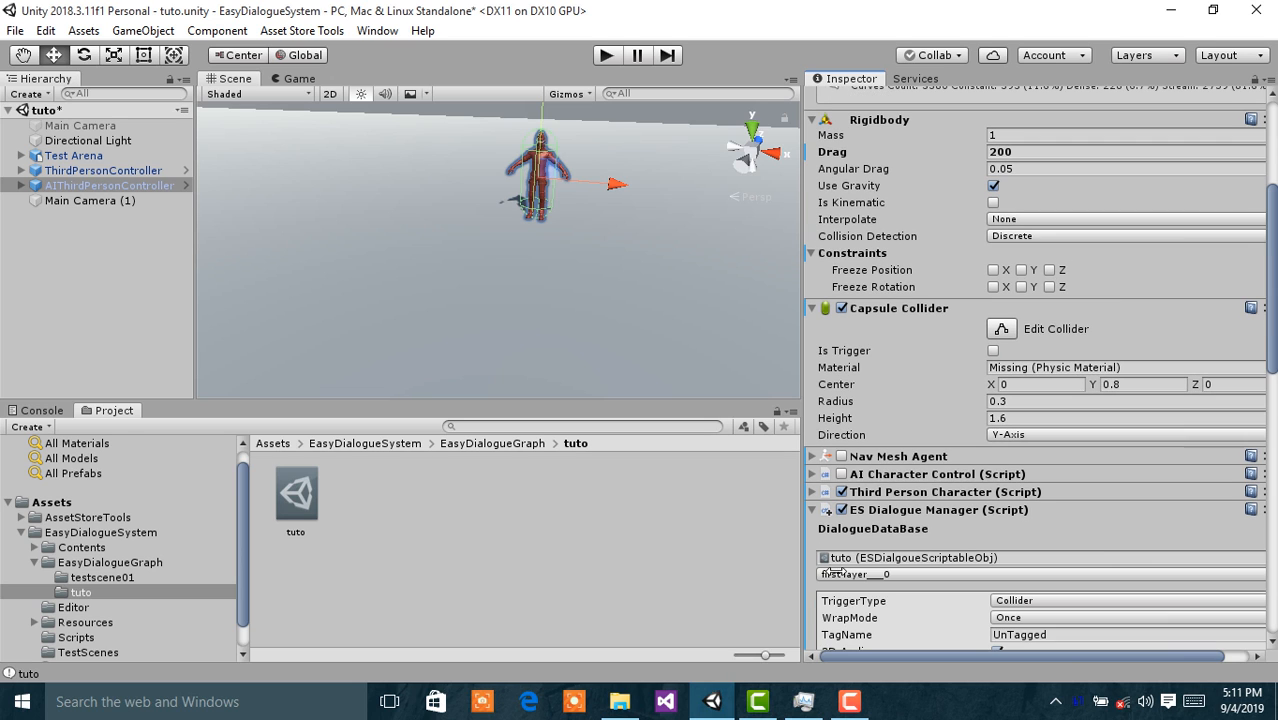
scroll(1118, 590, "down", 4)
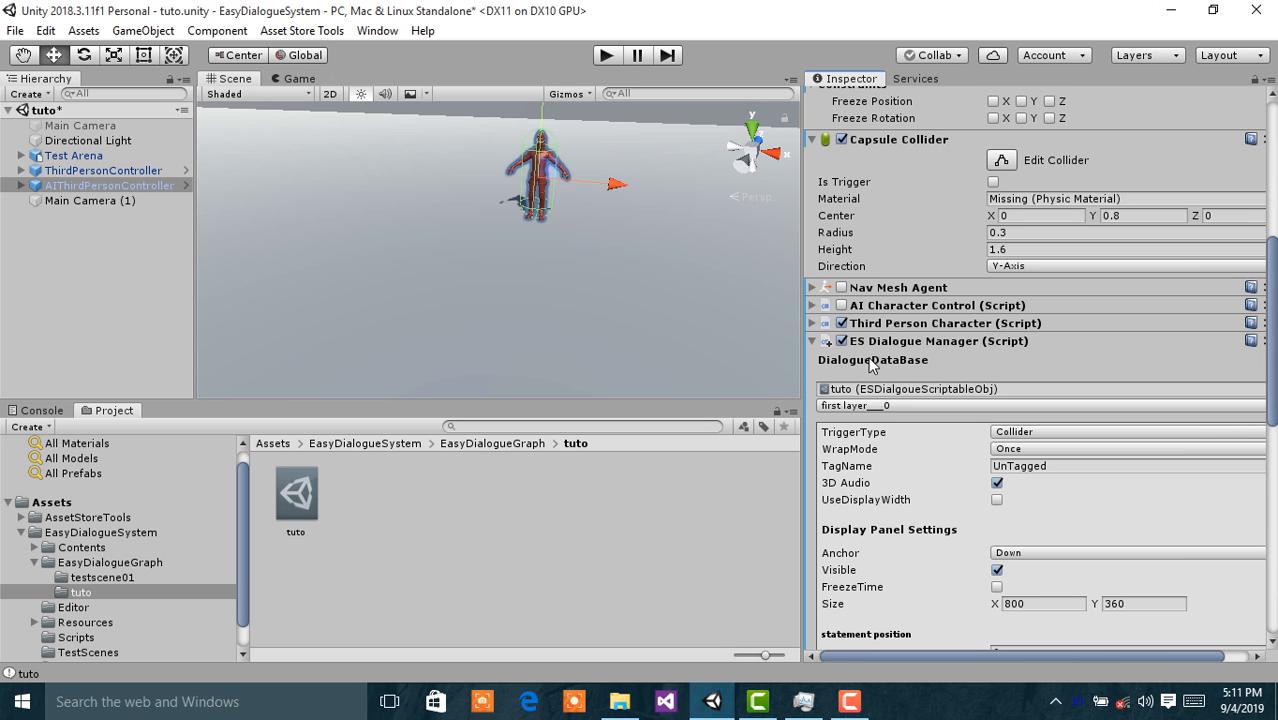
scroll(880, 409, "down", 12)
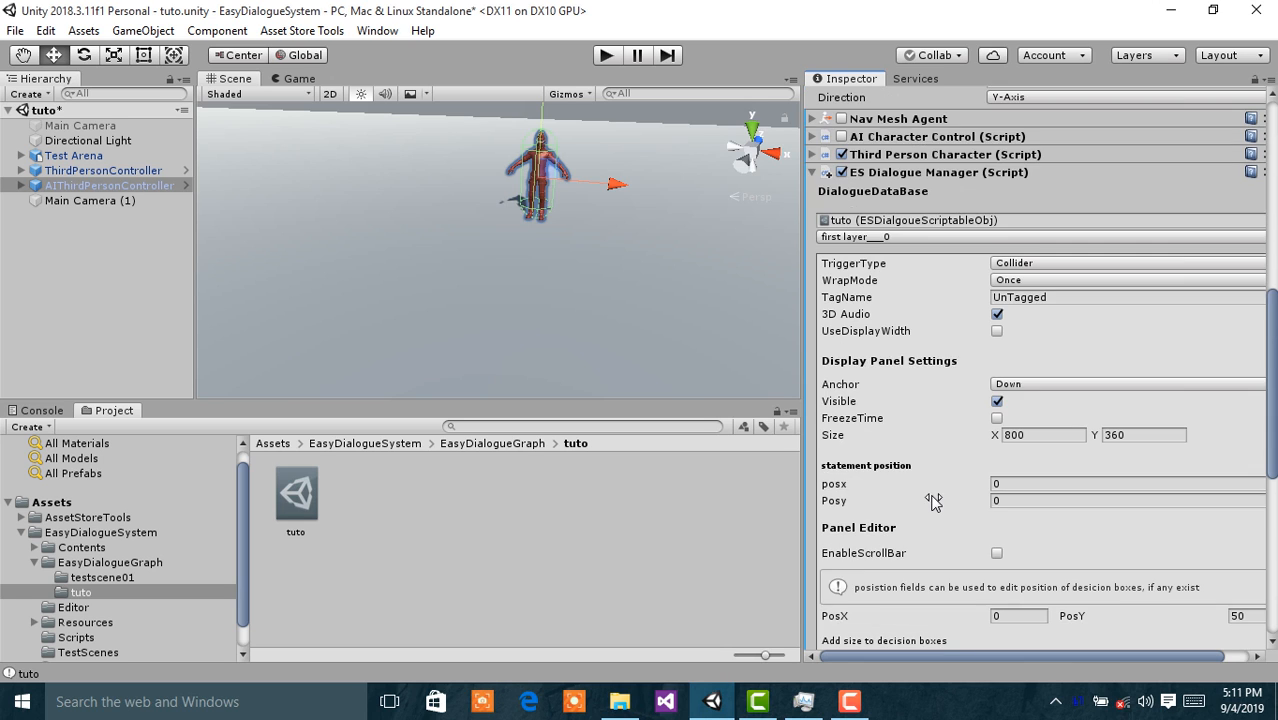
scroll(1043, 519, "down", 4)
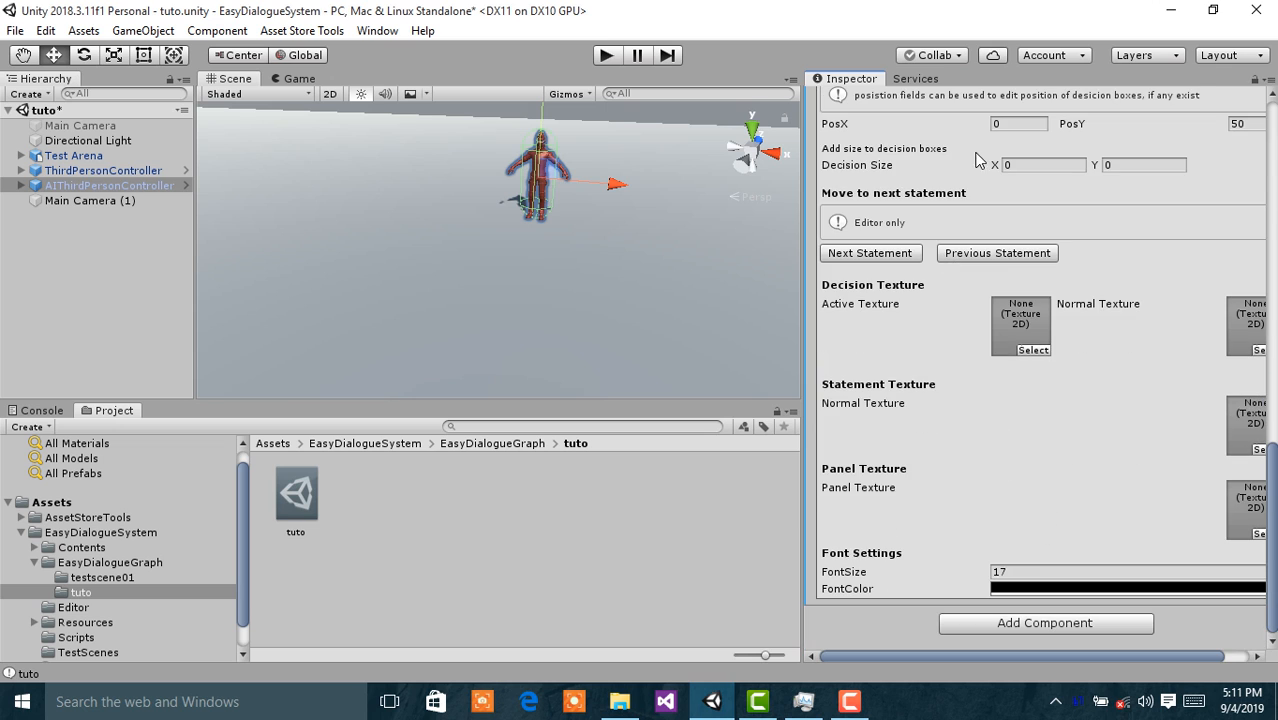
scroll(930, 363, "up", 17)
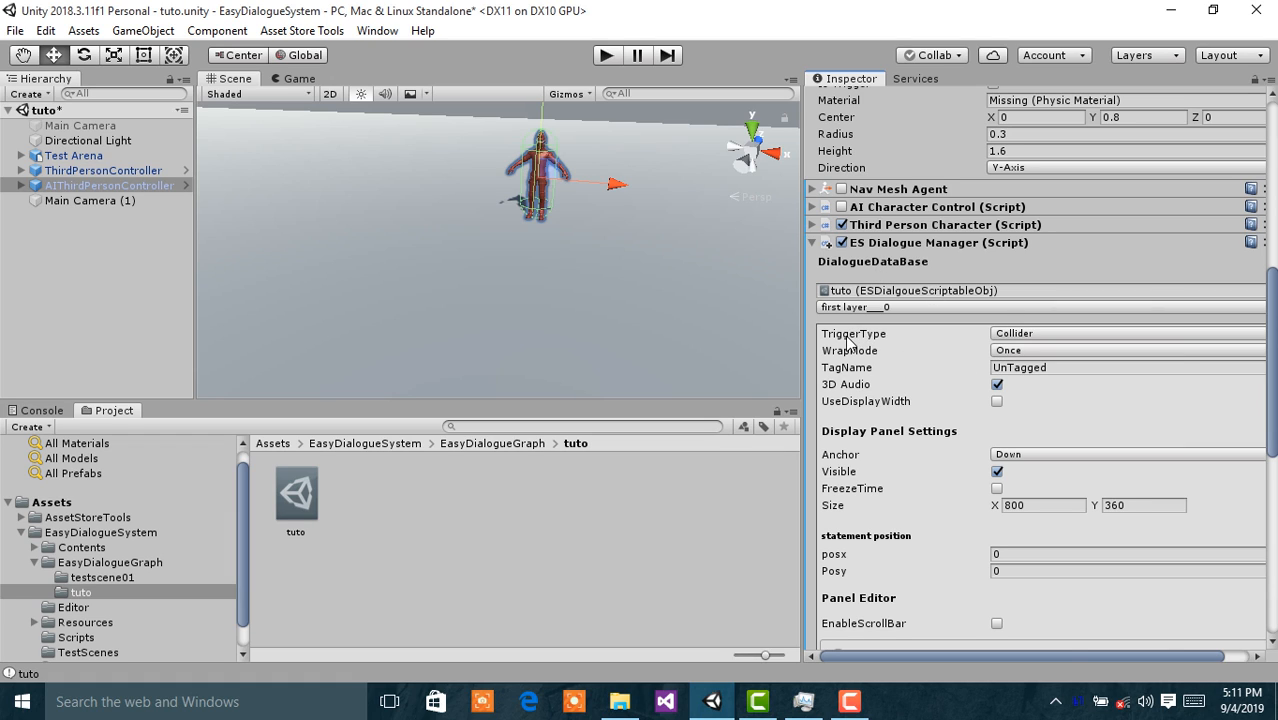
Step: Choose Collider as the ES Dialogue Manager's TriggerType and check the character's Rigidbody and Capsule Collider settings
left_click(1012, 334)
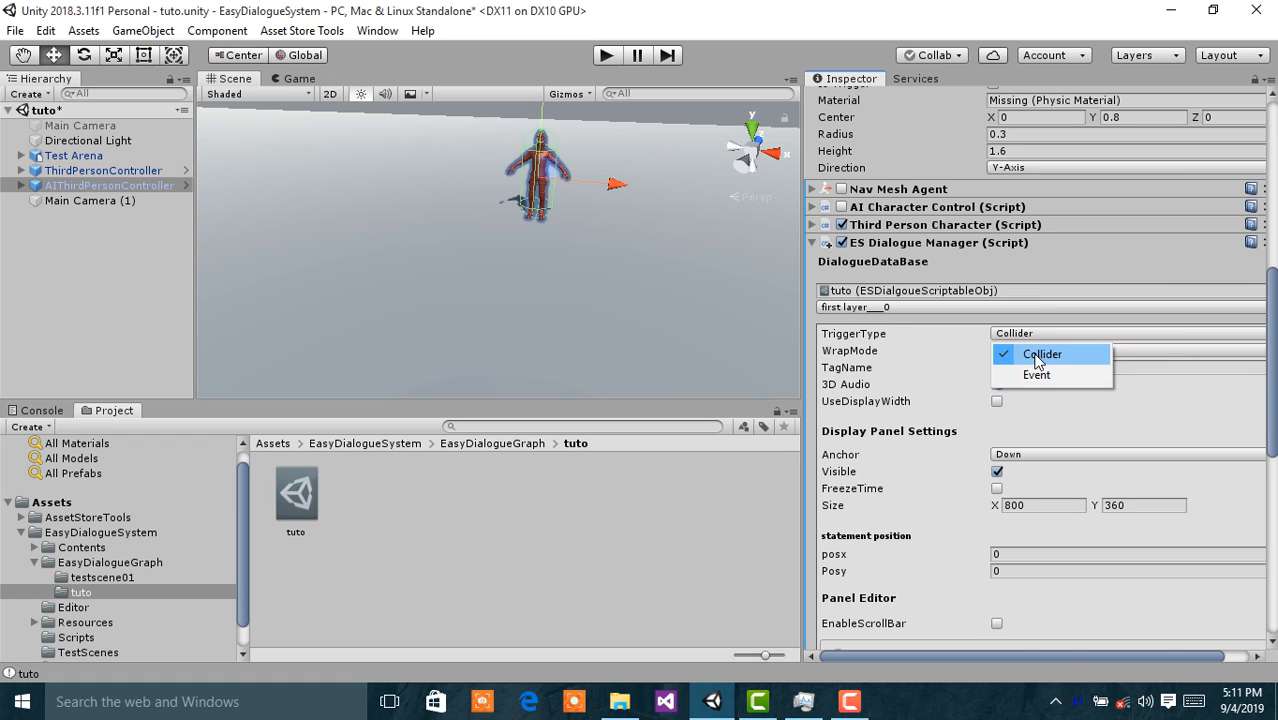
left_click(1037, 357)
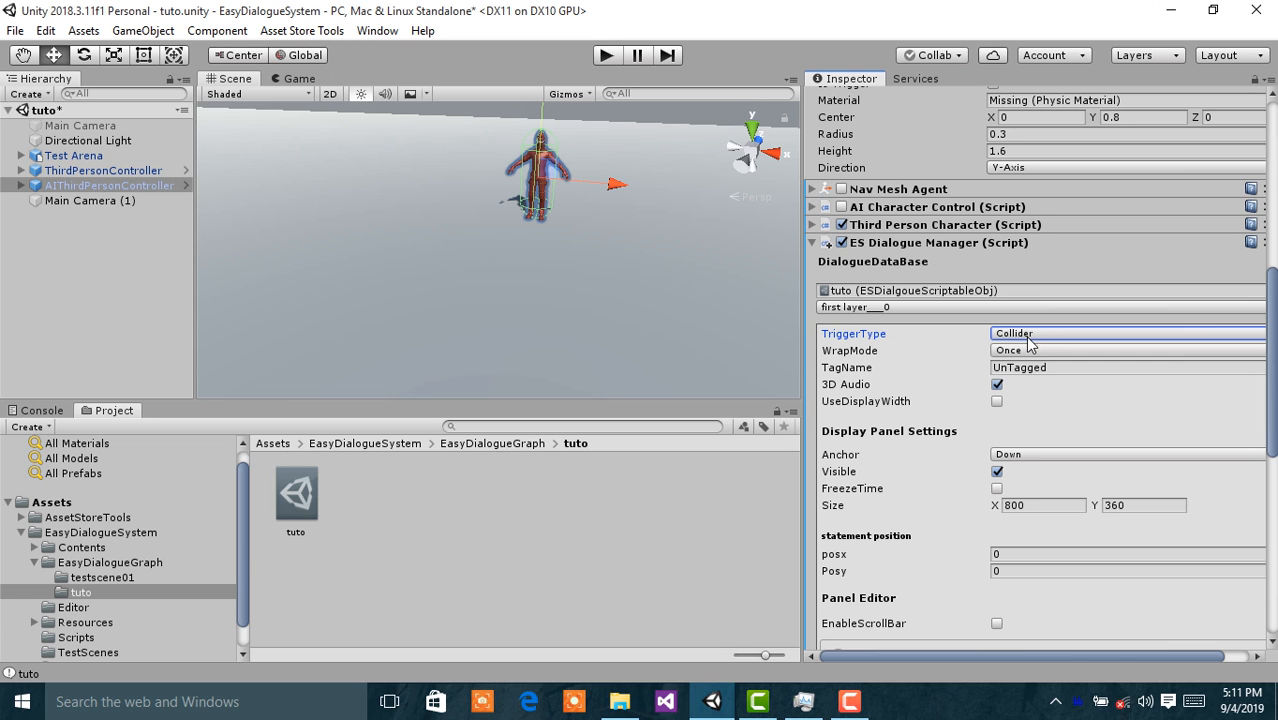
scroll(1010, 500, "up", 10)
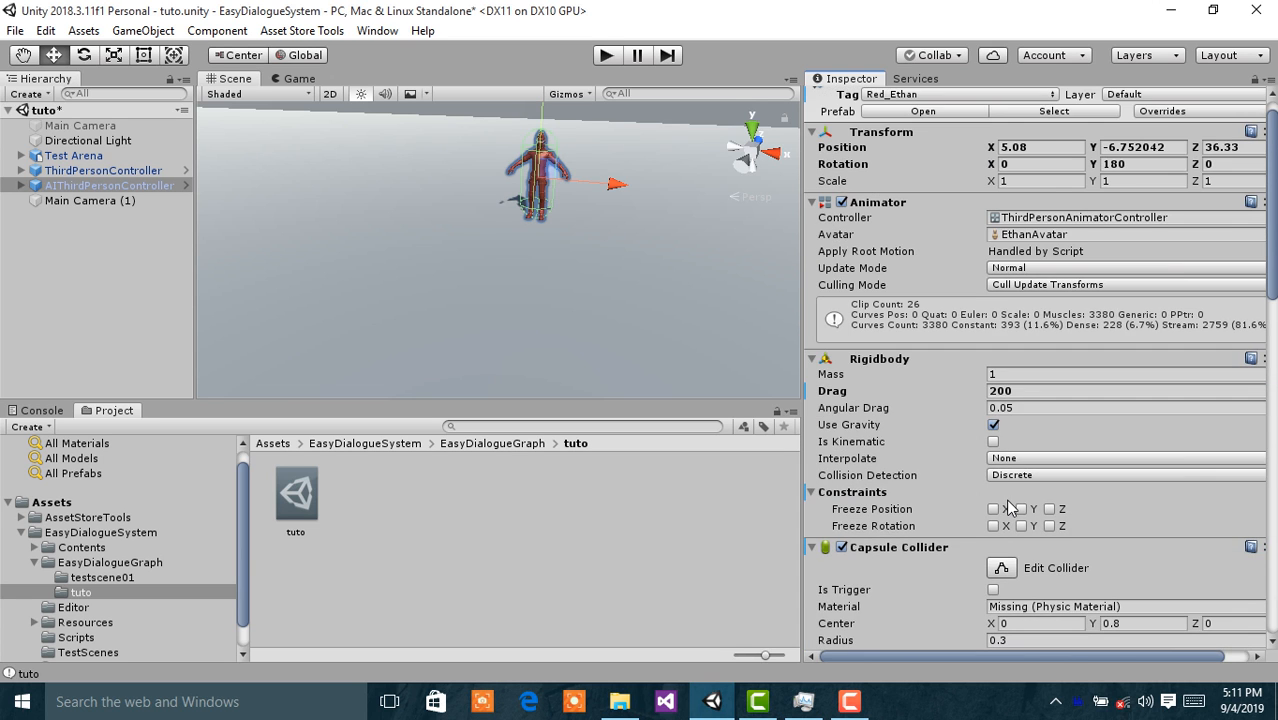
scroll(1010, 508, "down", 6)
scroll(1008, 507, "down", 5)
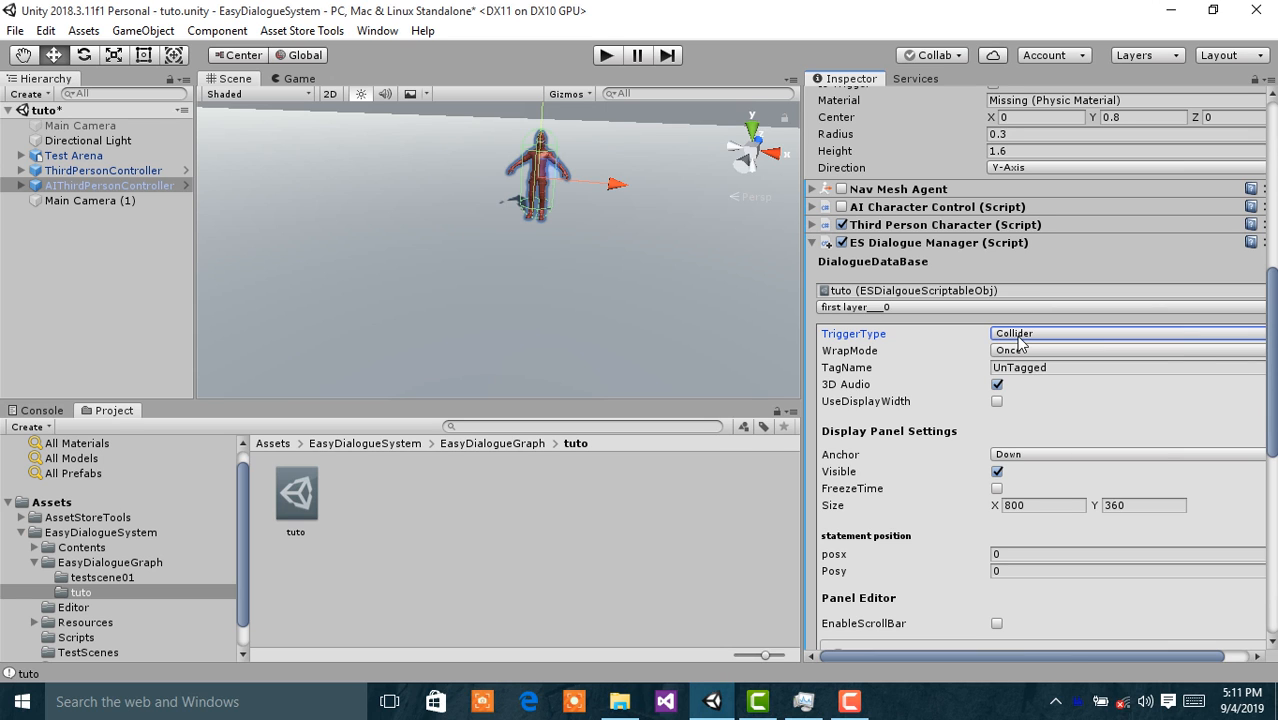
scroll(975, 458, "up", 6)
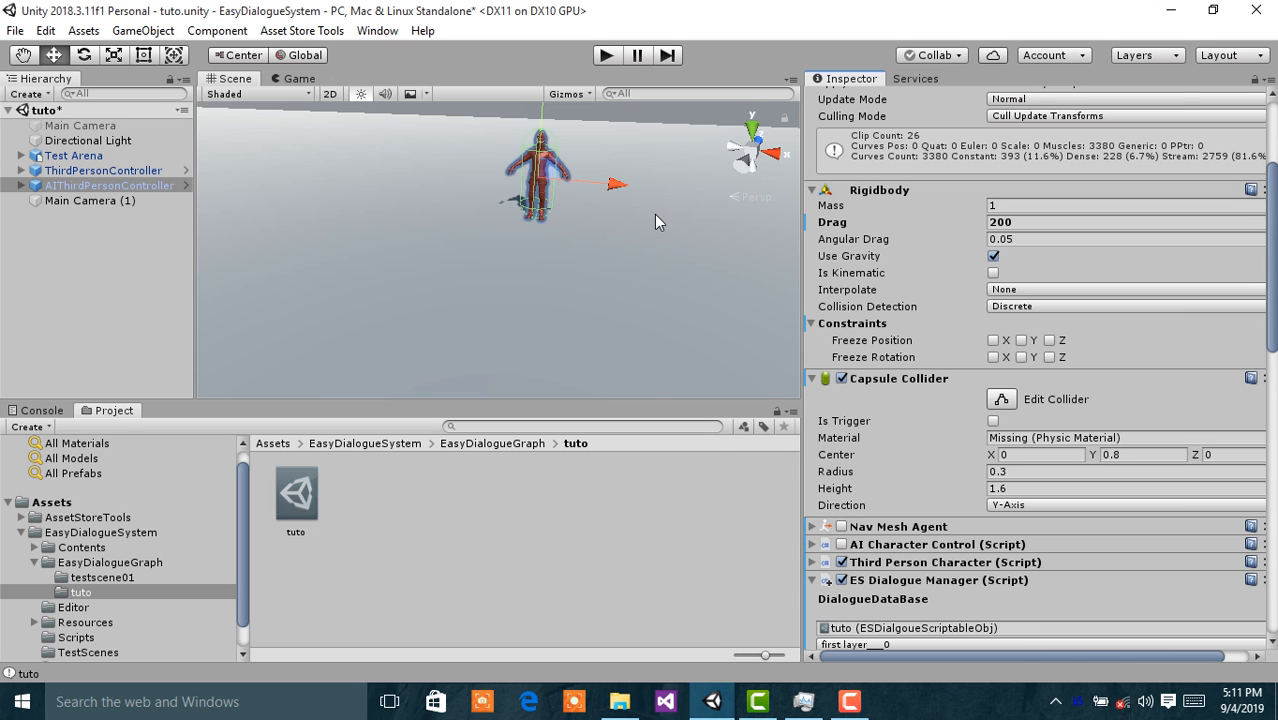
right_click_drag(656, 213, 273, 225)
right_click_drag(525, 208, 661, 264)
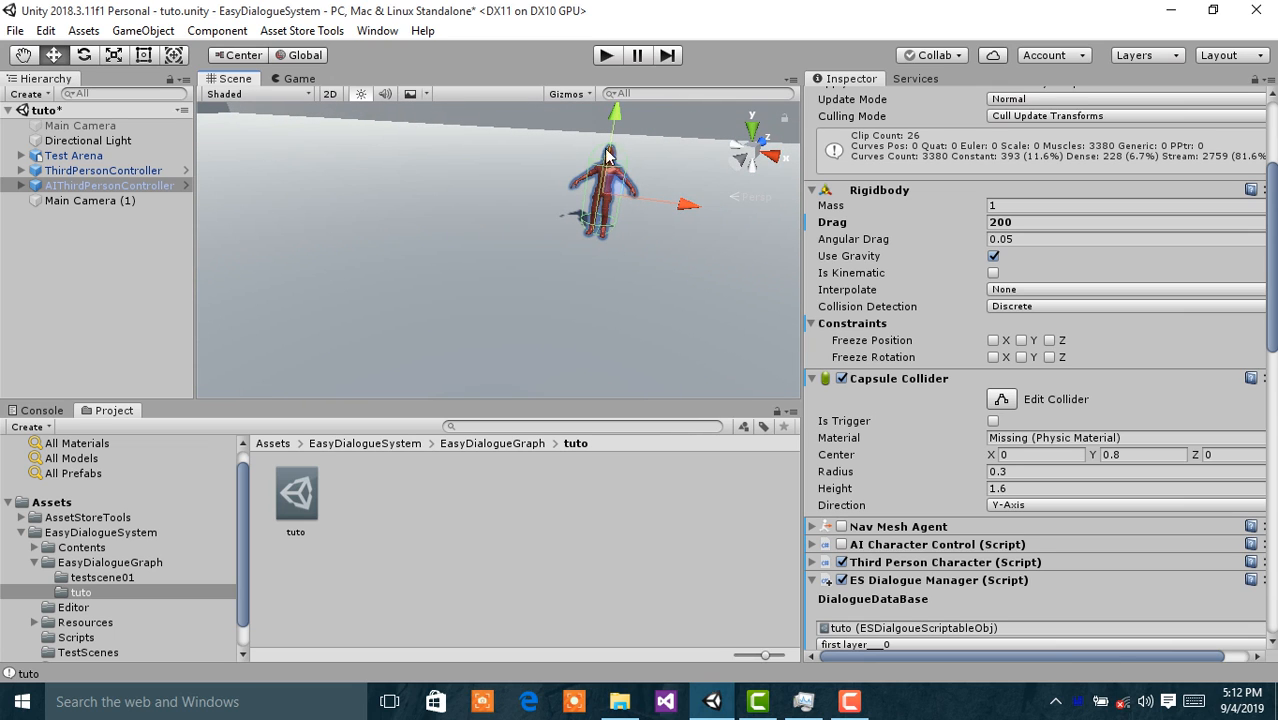
left_click_drag(608, 152, 605, 162, "alt")
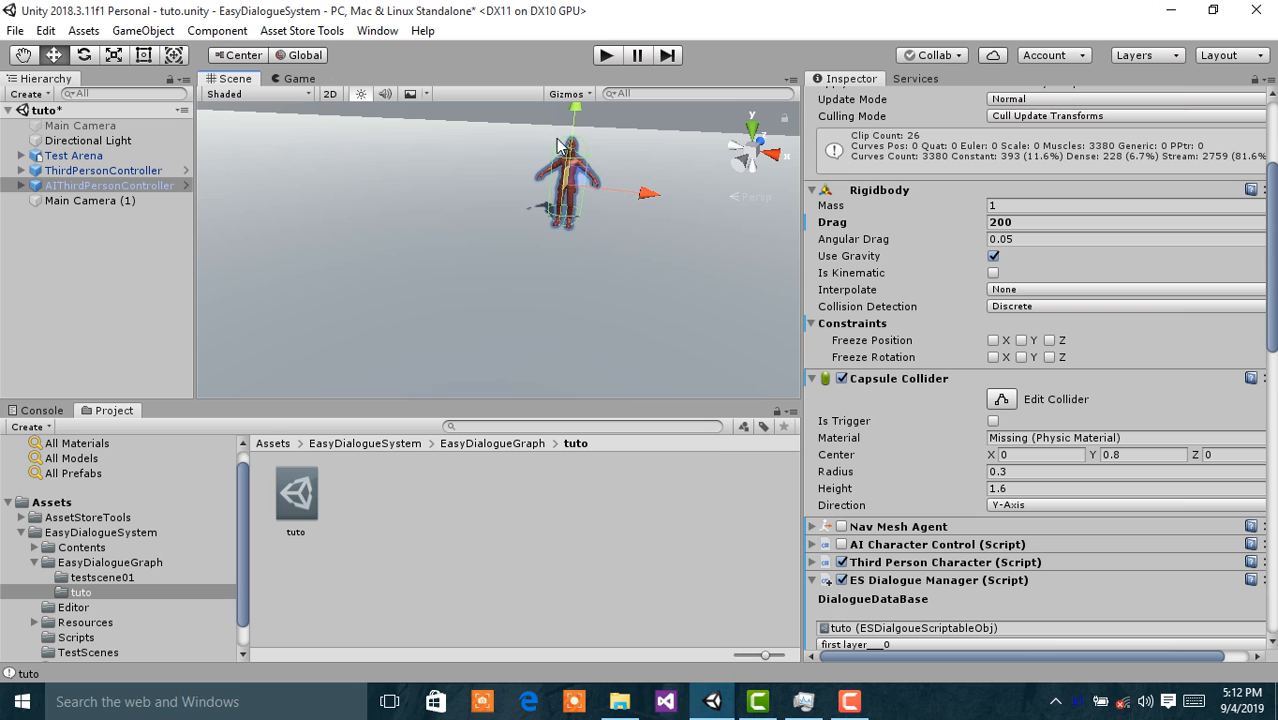
Step: Try the Event TriggerType on the ES Dialogue Manager and set it back to Collider
scroll(931, 464, "down", 8)
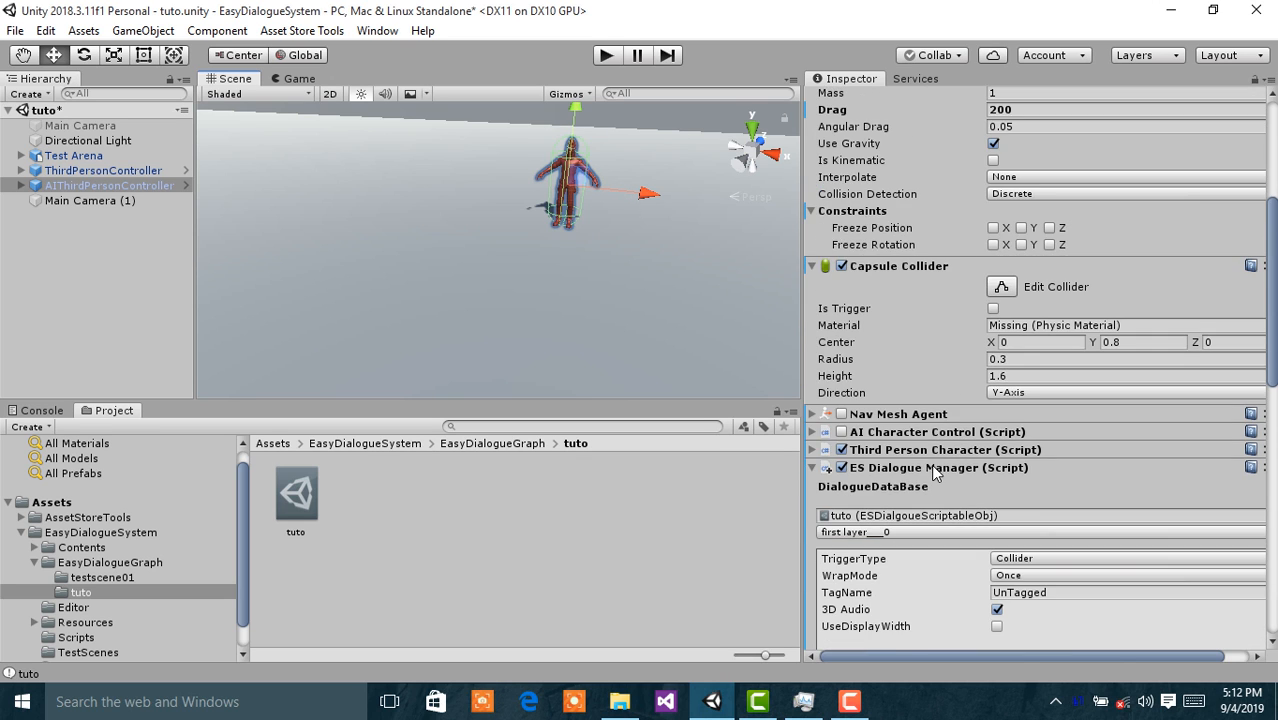
left_click(1066, 336)
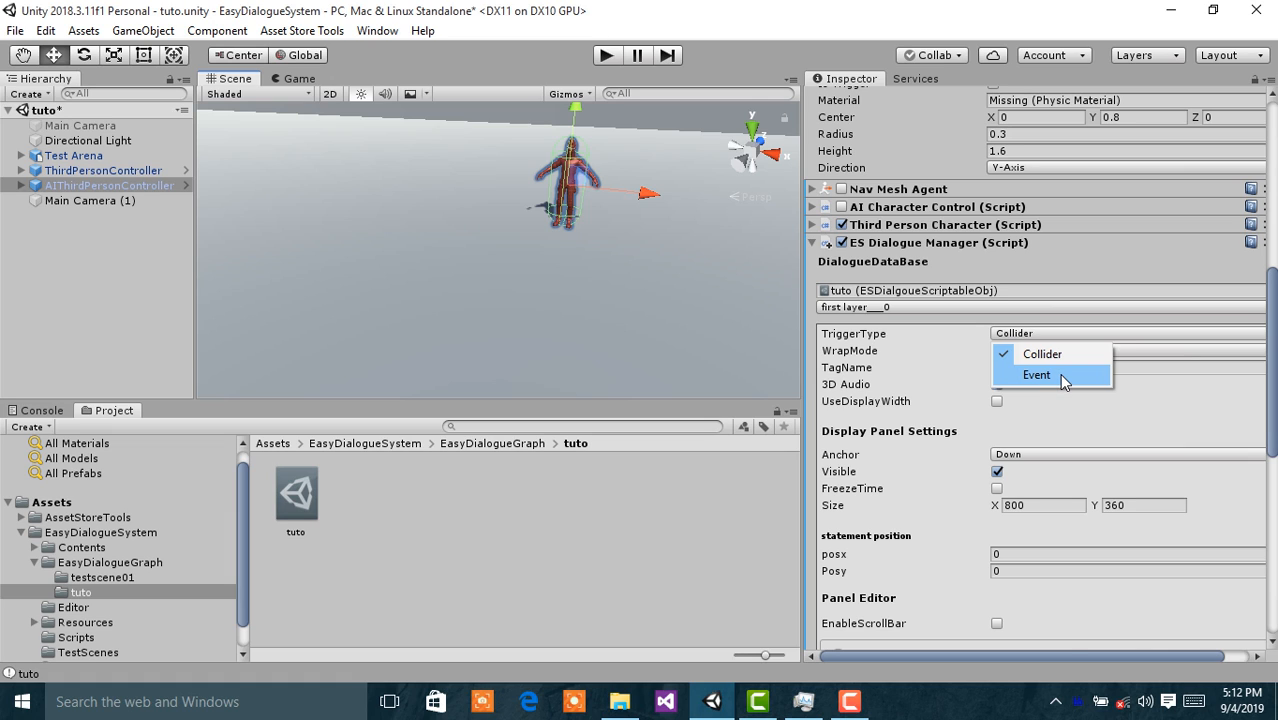
left_click(1059, 373)
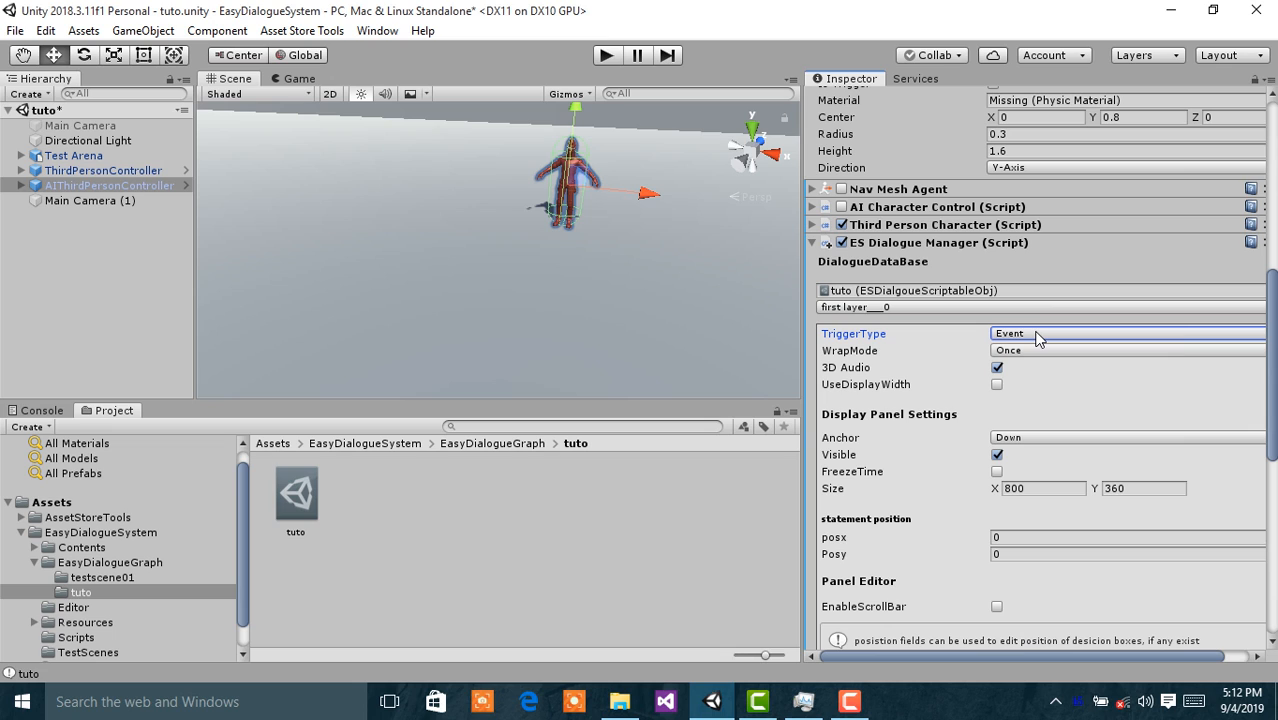
left_click(1039, 340)
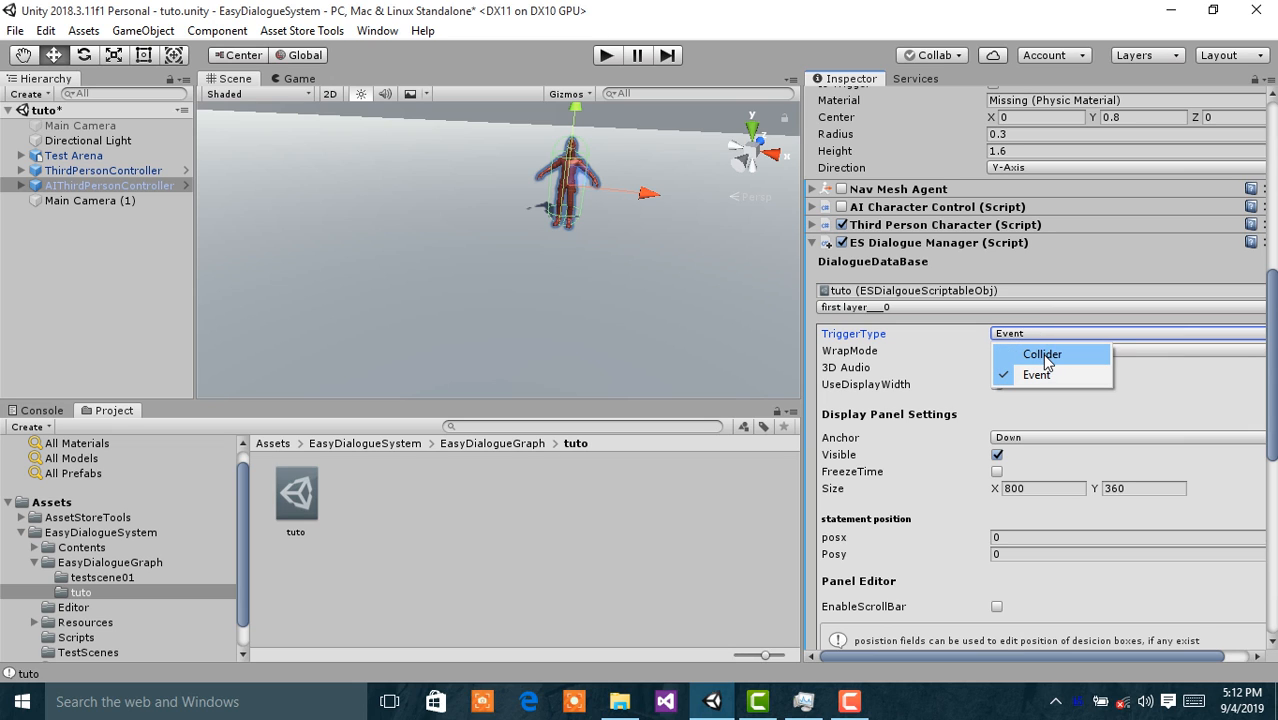
left_click(1042, 355)
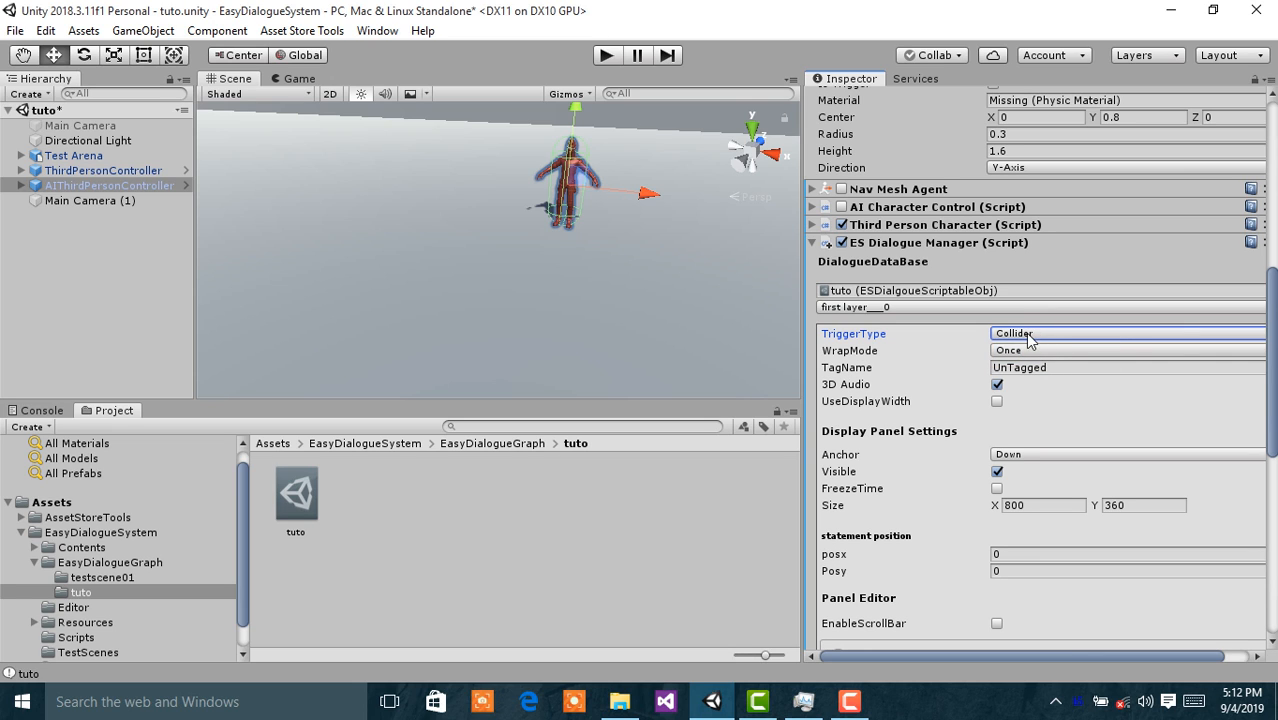
Step: Try the Loop WrapMode on the ES Dialogue Manager and set it back to Once
mouse_move(633, 185)
left_mouse_down("alt")
mouse_move(648, 210)
mouse_move(635, 178)
left_mouse_up("alt")
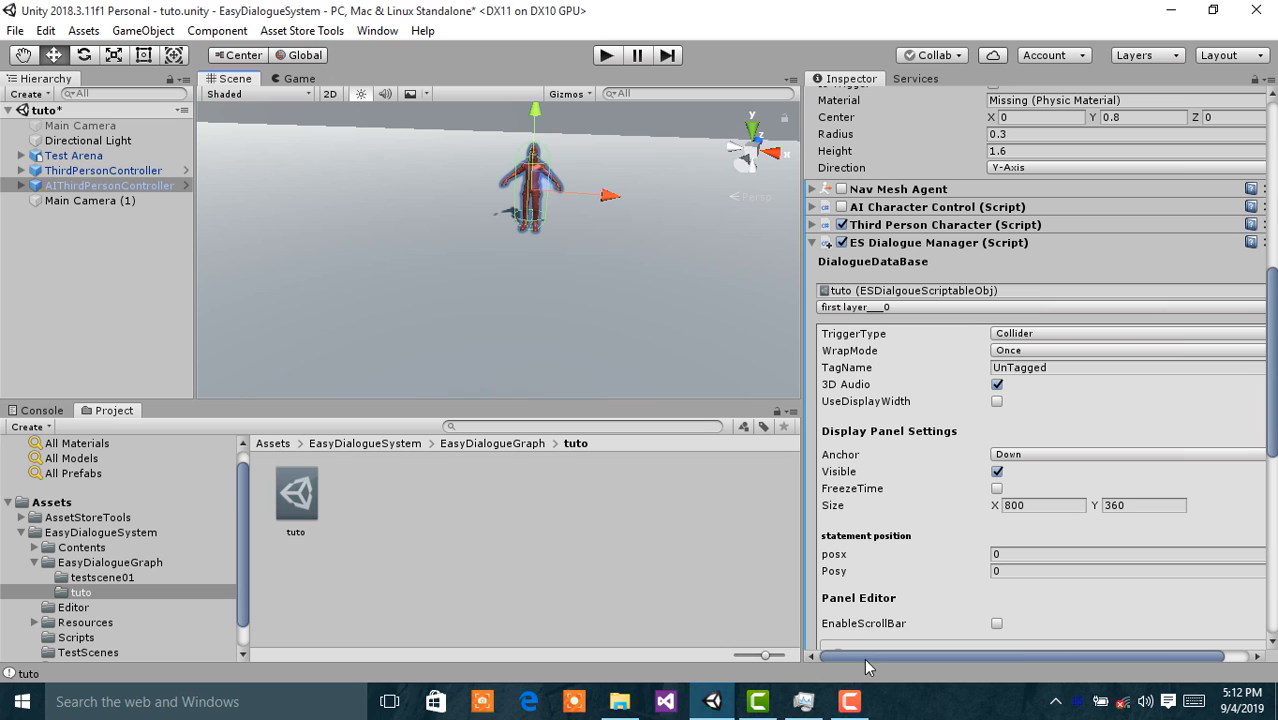
mouse_move(866, 658)
left_mouse_down()
mouse_move(915, 649)
mouse_move(870, 655)
left_mouse_up()
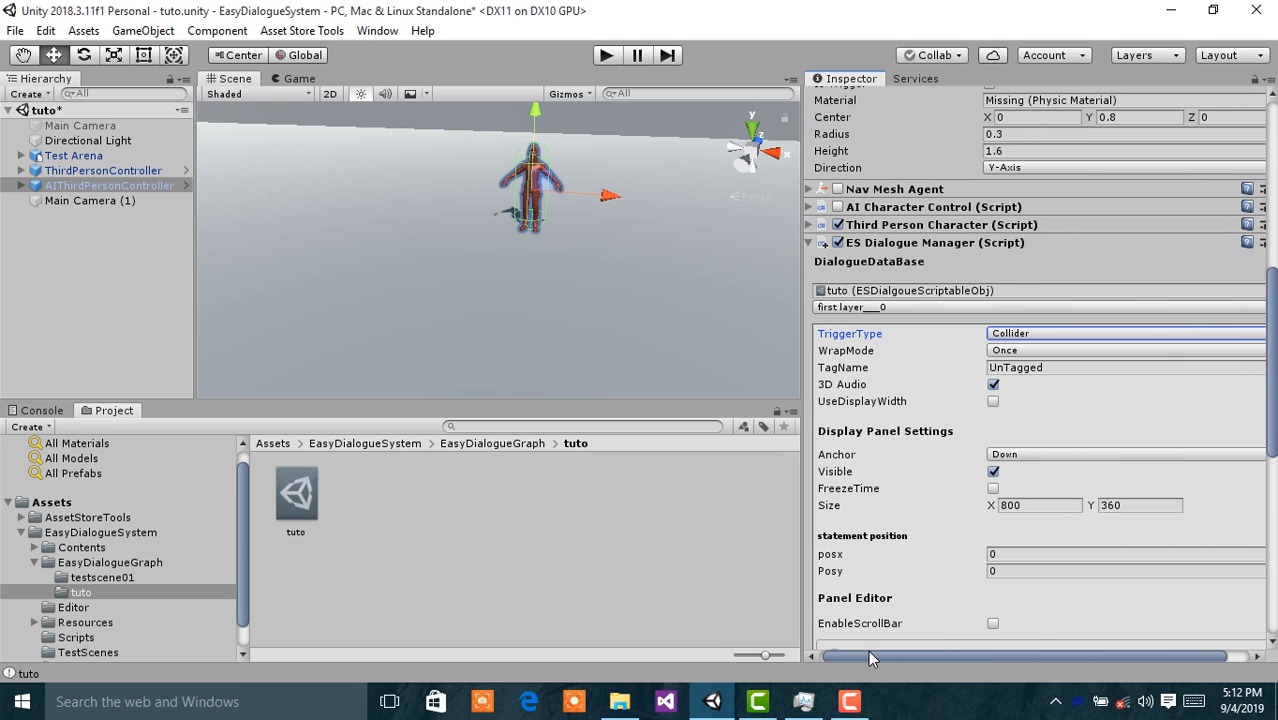
left_click(1021, 352)
left_click(1030, 392)
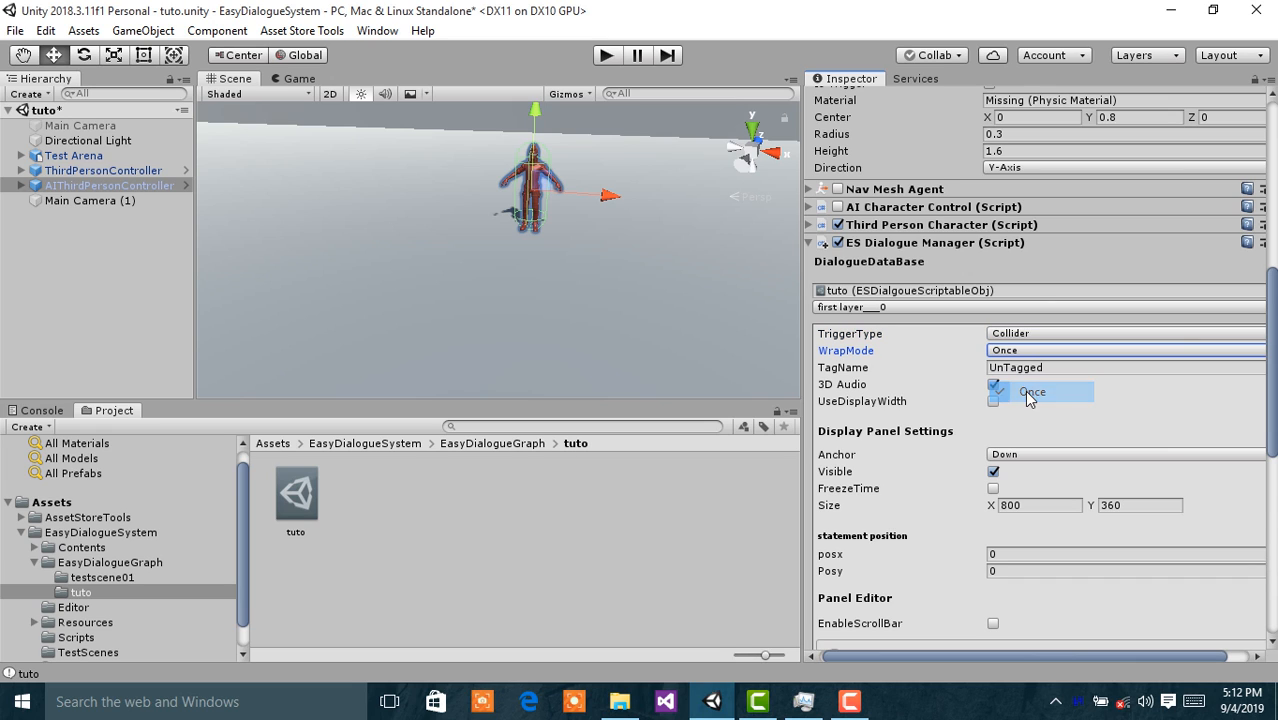
left_click_drag(680, 250, 655, 230, "alt")
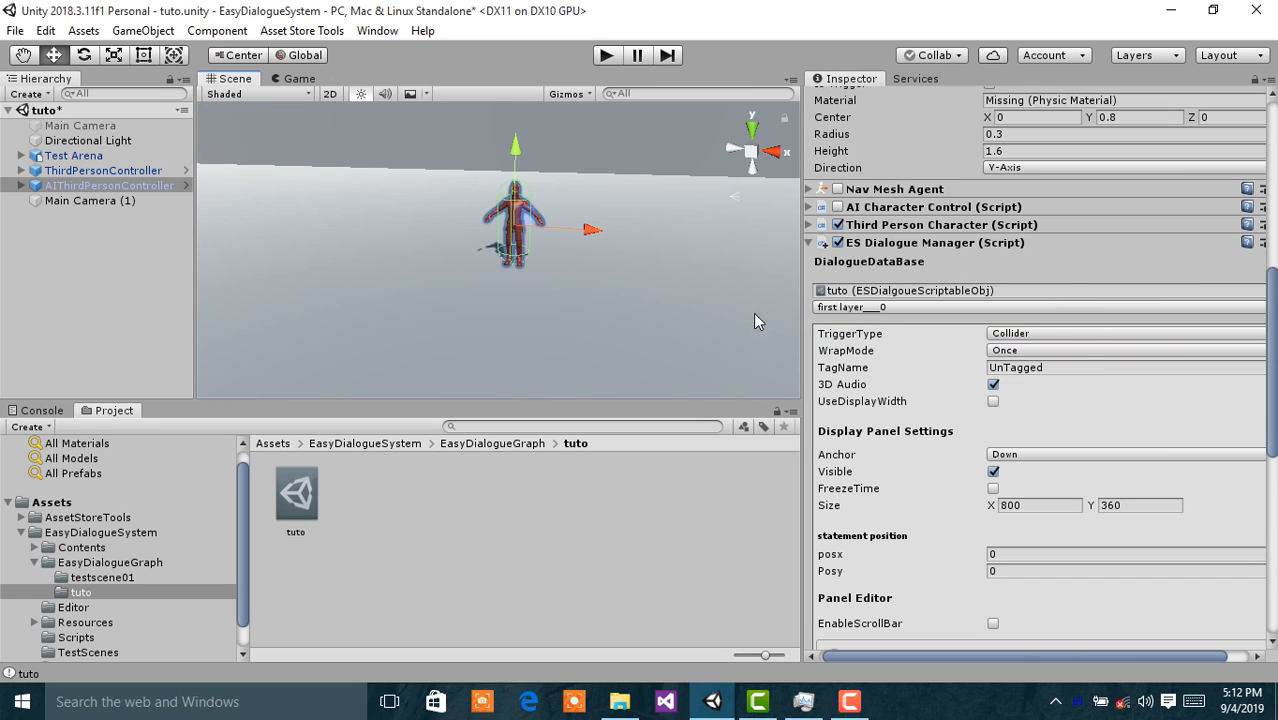
left_click_drag(654, 208, 598, 222, "alt")
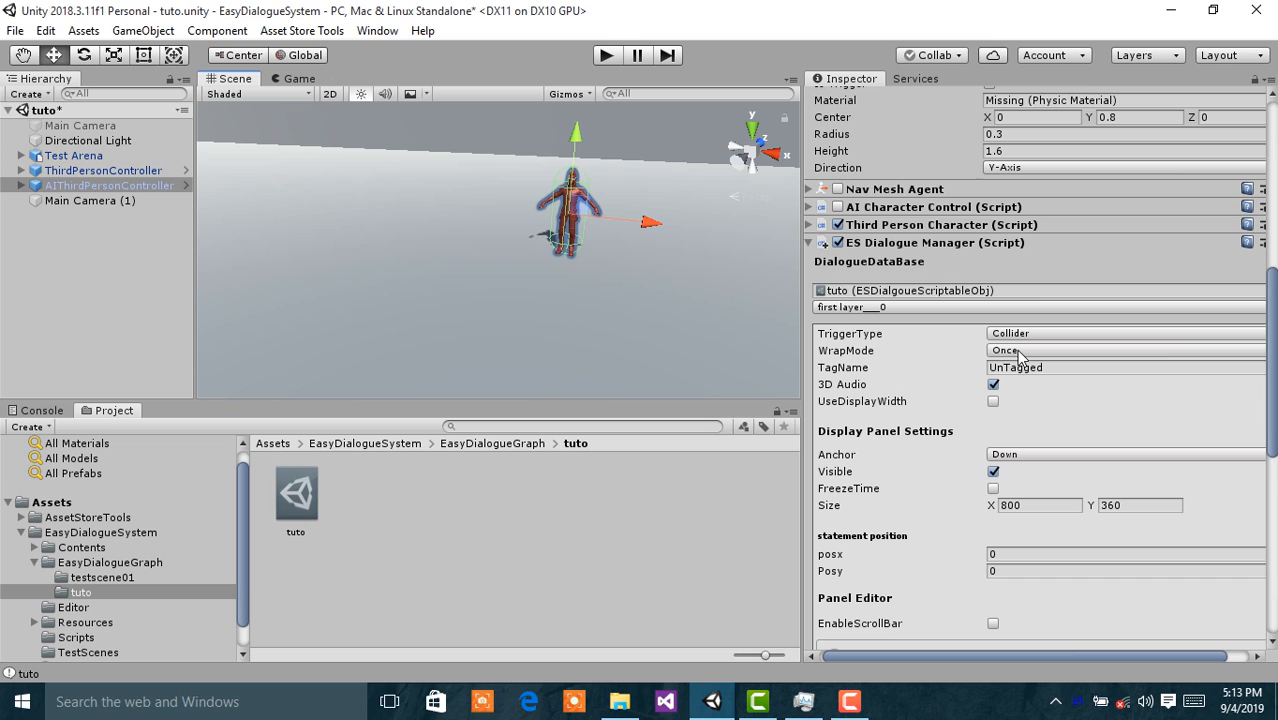
left_click(1027, 353)
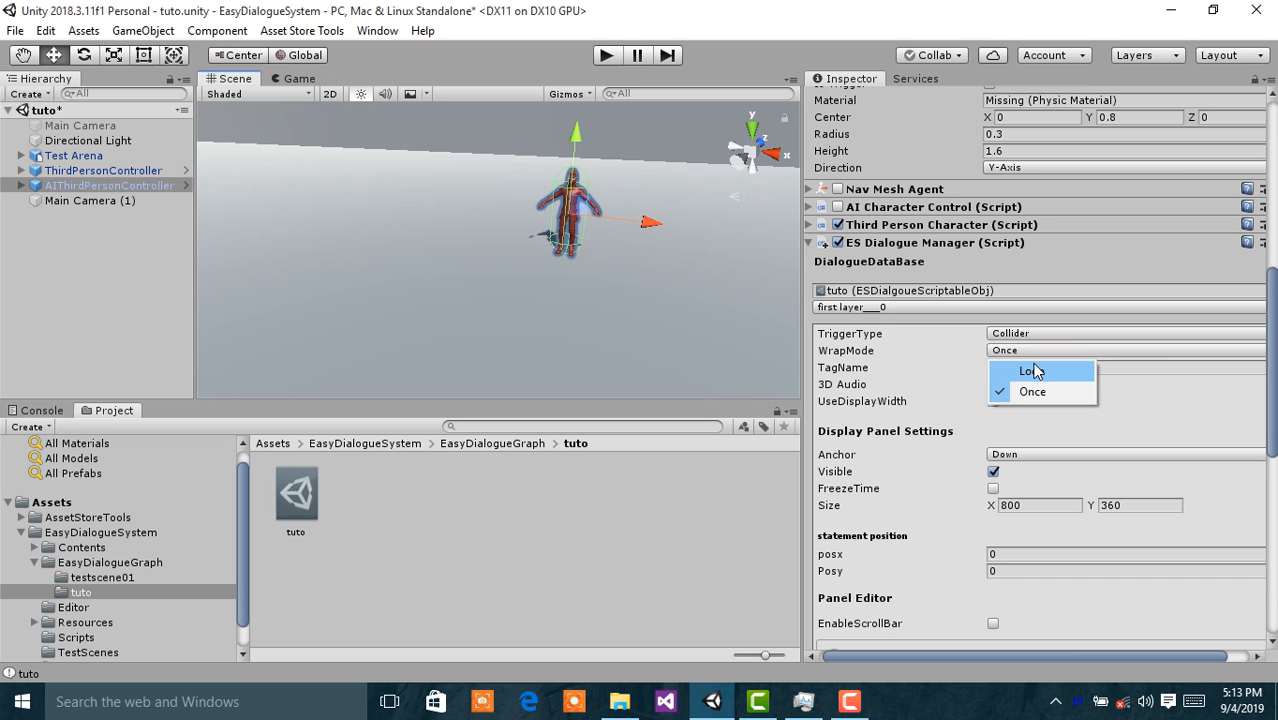
left_click(1034, 374)
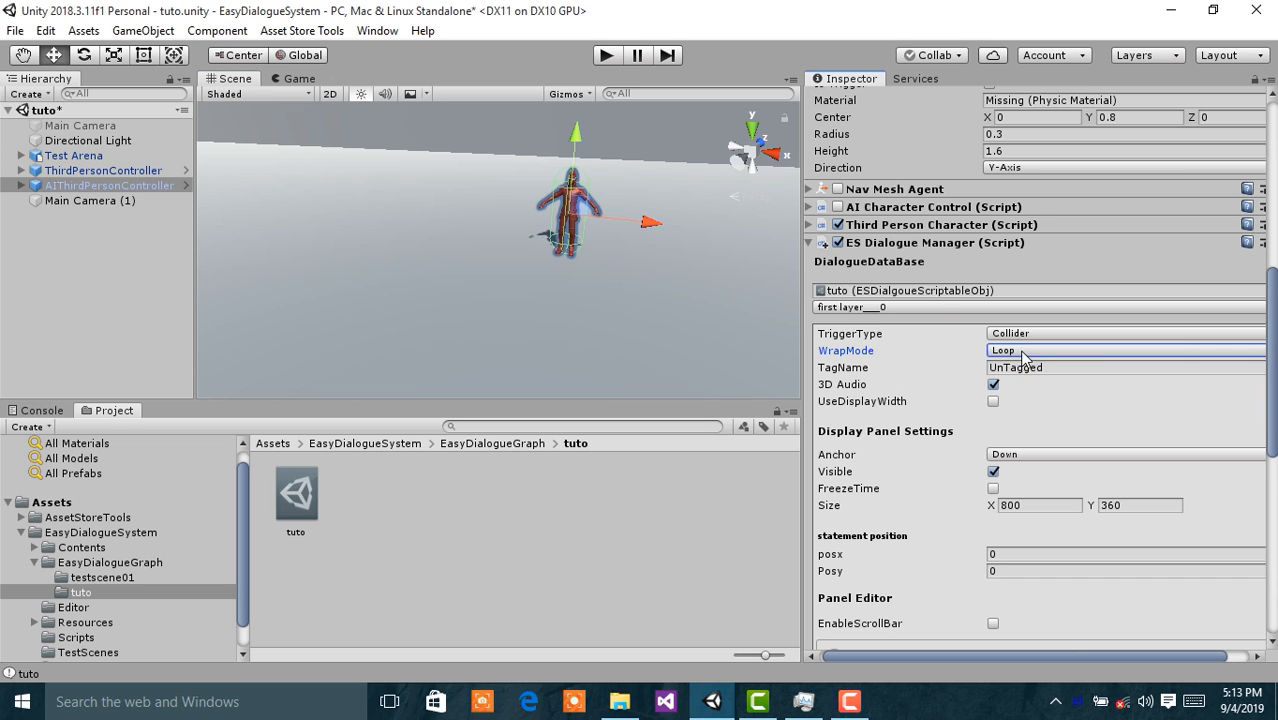
right_click_drag(693, 190, 642, 208)
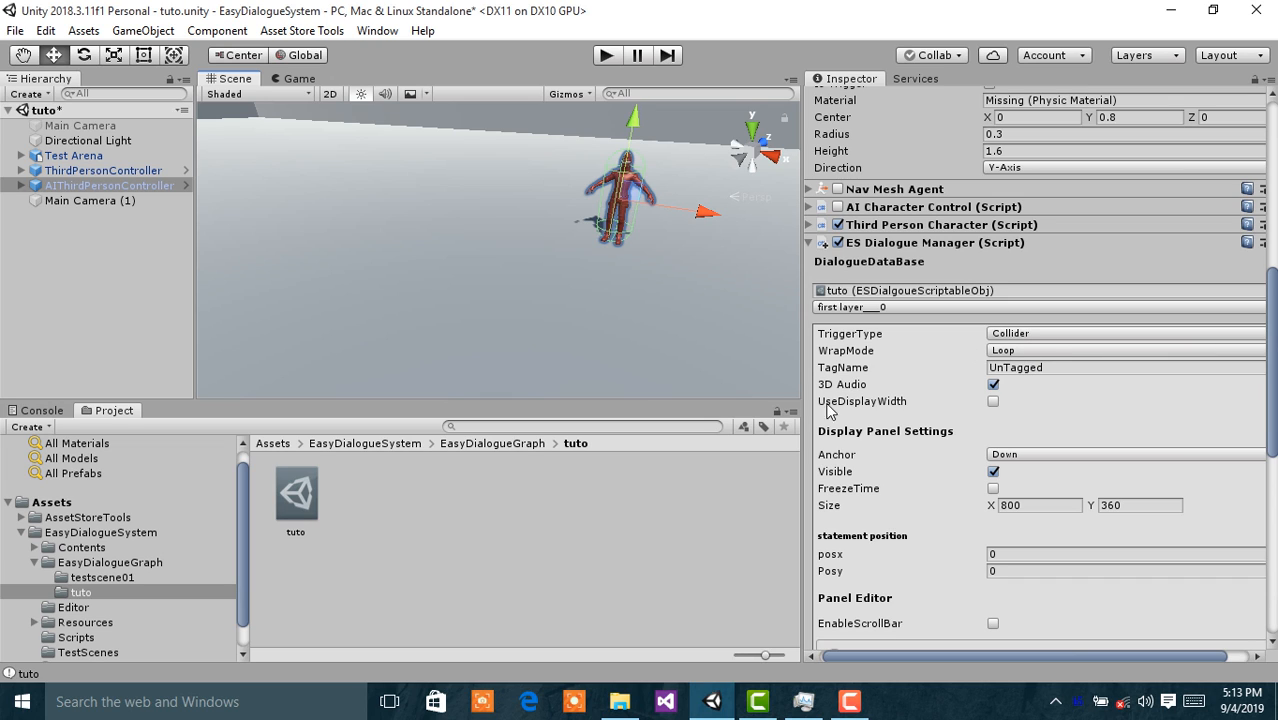
left_click(1020, 356)
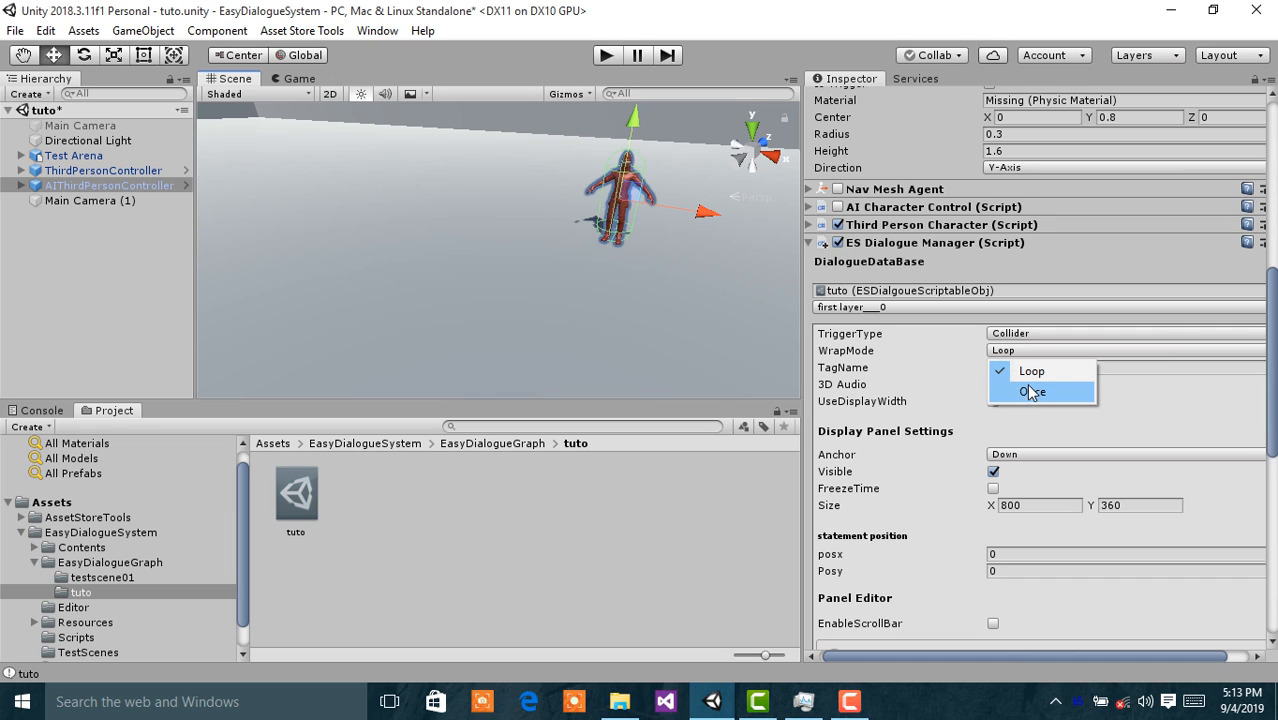
left_click(1030, 392)
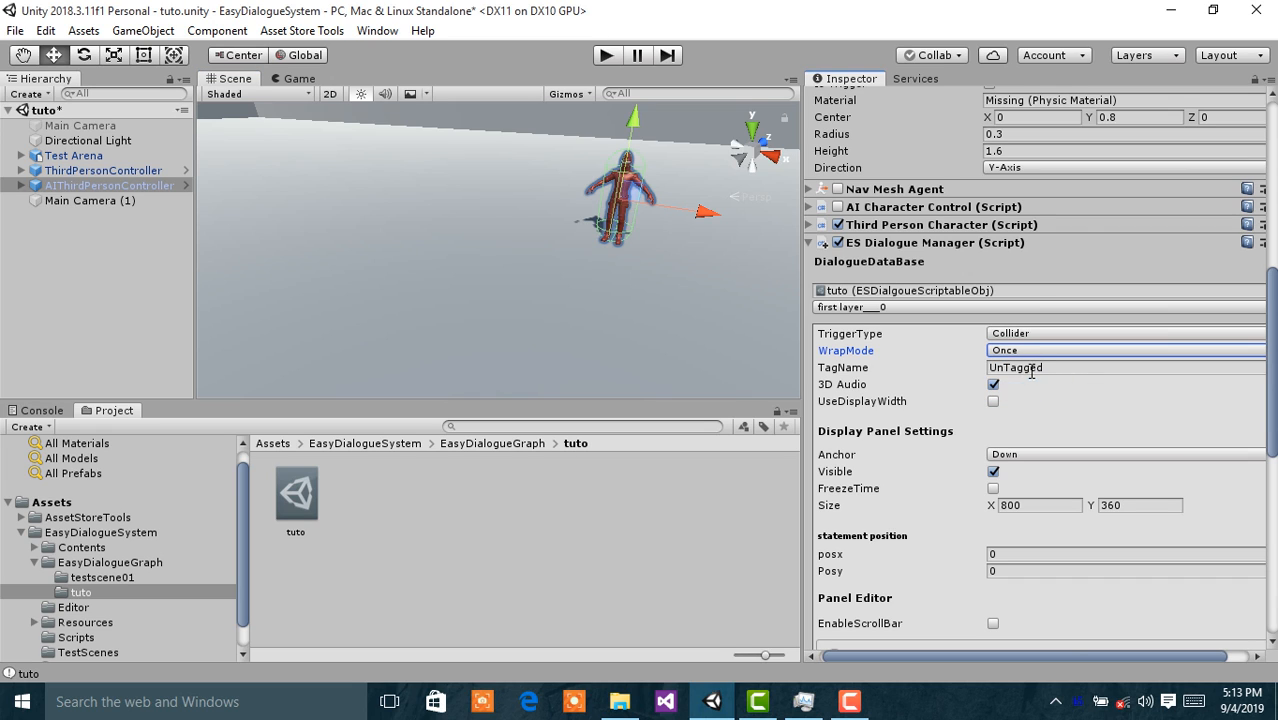
Step: Set the ES Dialogue Manager's TagName to Player
left_click(1021, 366)
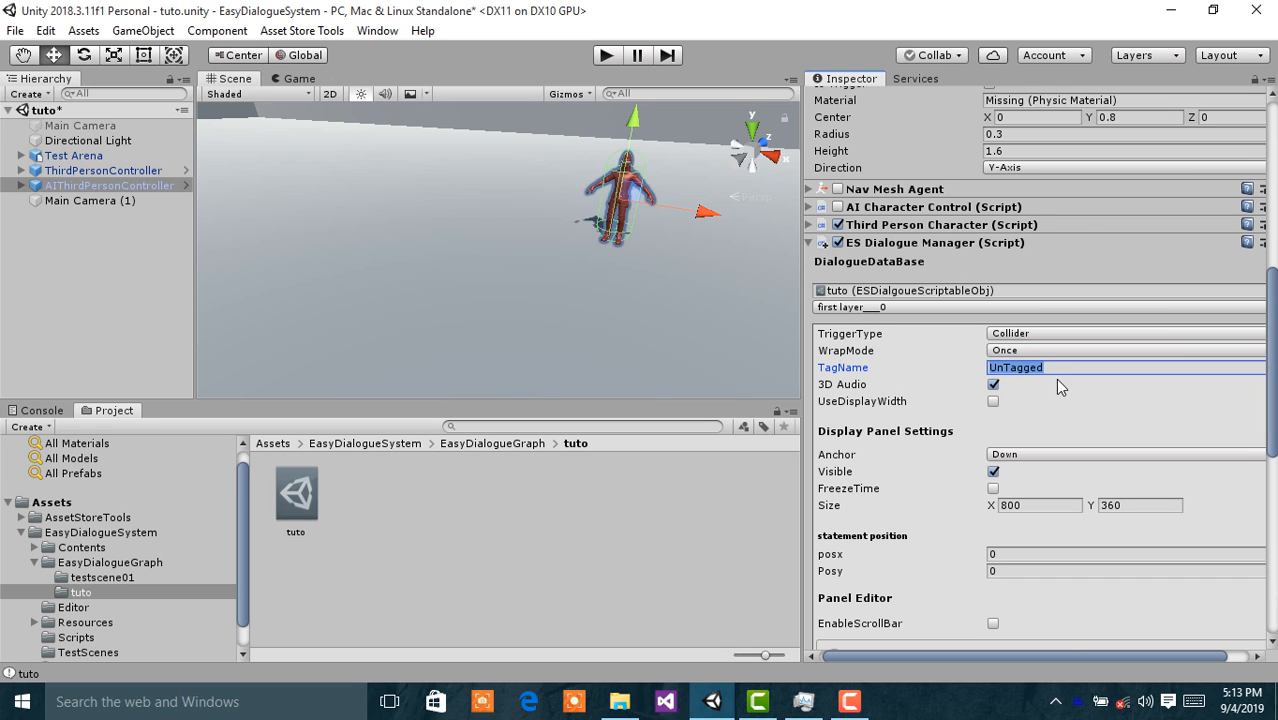
left_click_drag(627, 236, 612, 192, "alt")
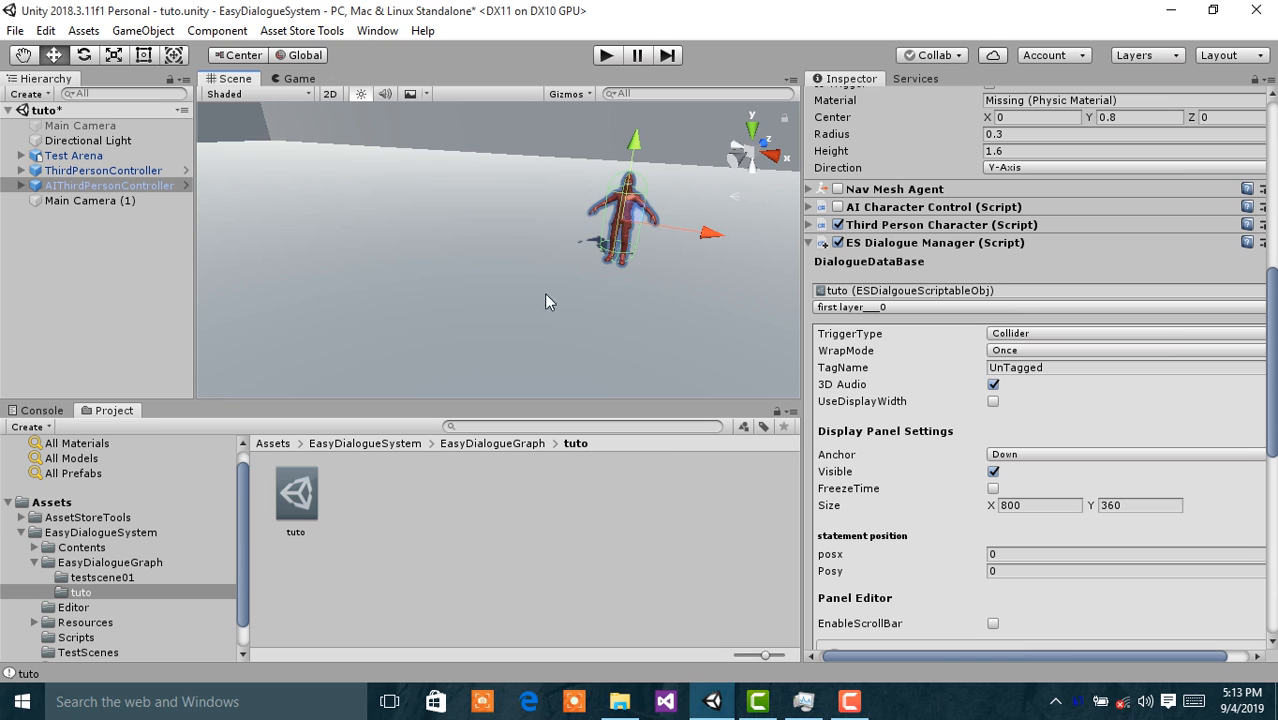
left_click_drag(548, 297, 464, 281, "alt")
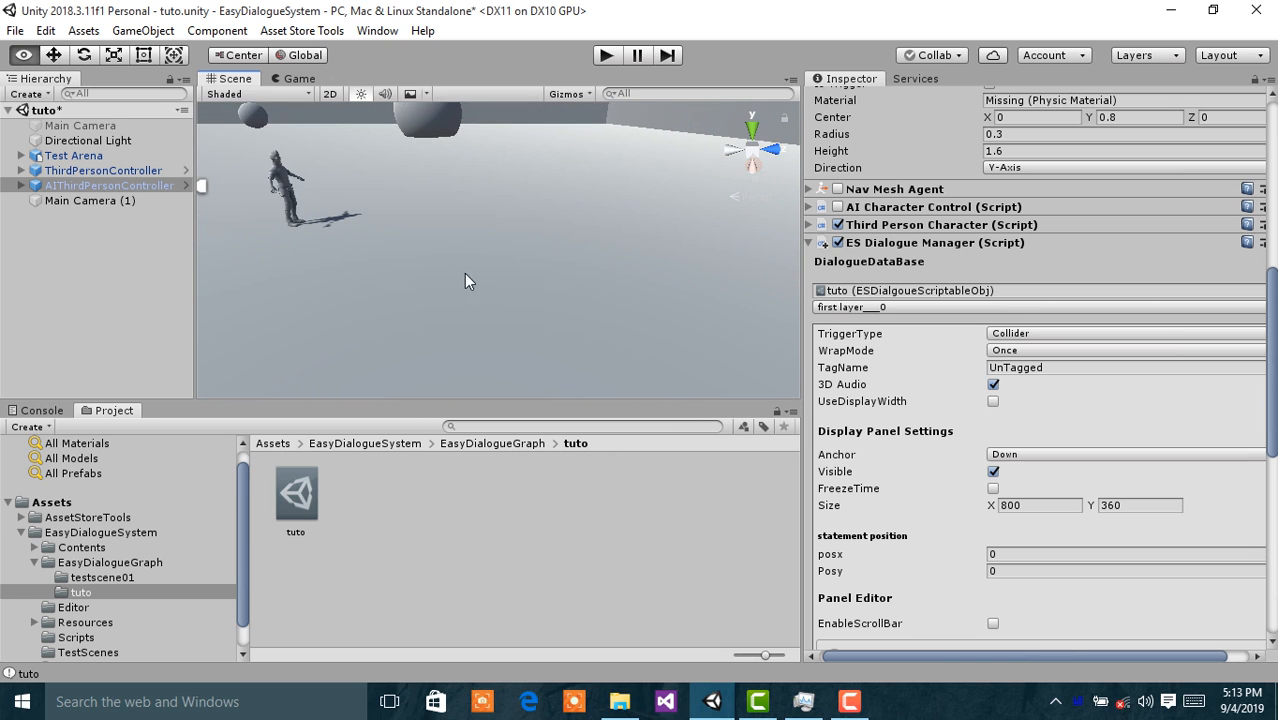
left_click(1075, 368)
type("Player")
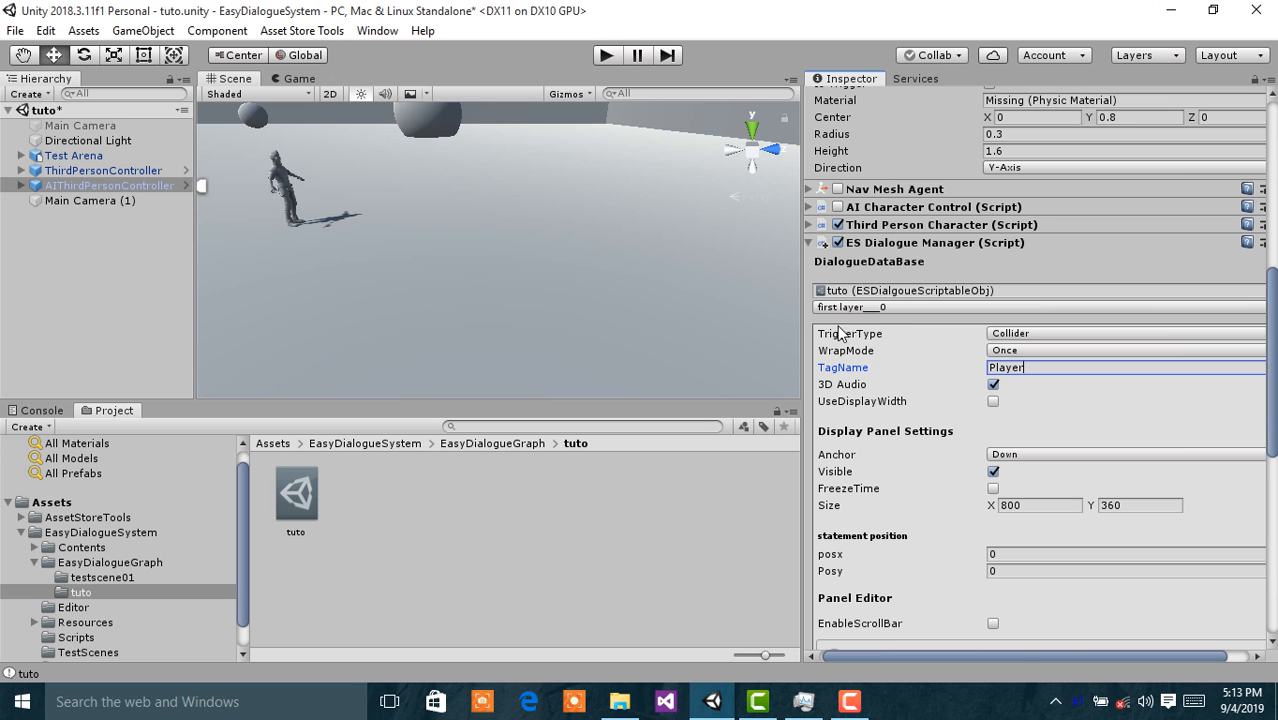
Step: Check the tag assigned to the ThirdPersonController object and reselect AIThirdPersonController
left_click(114, 173)
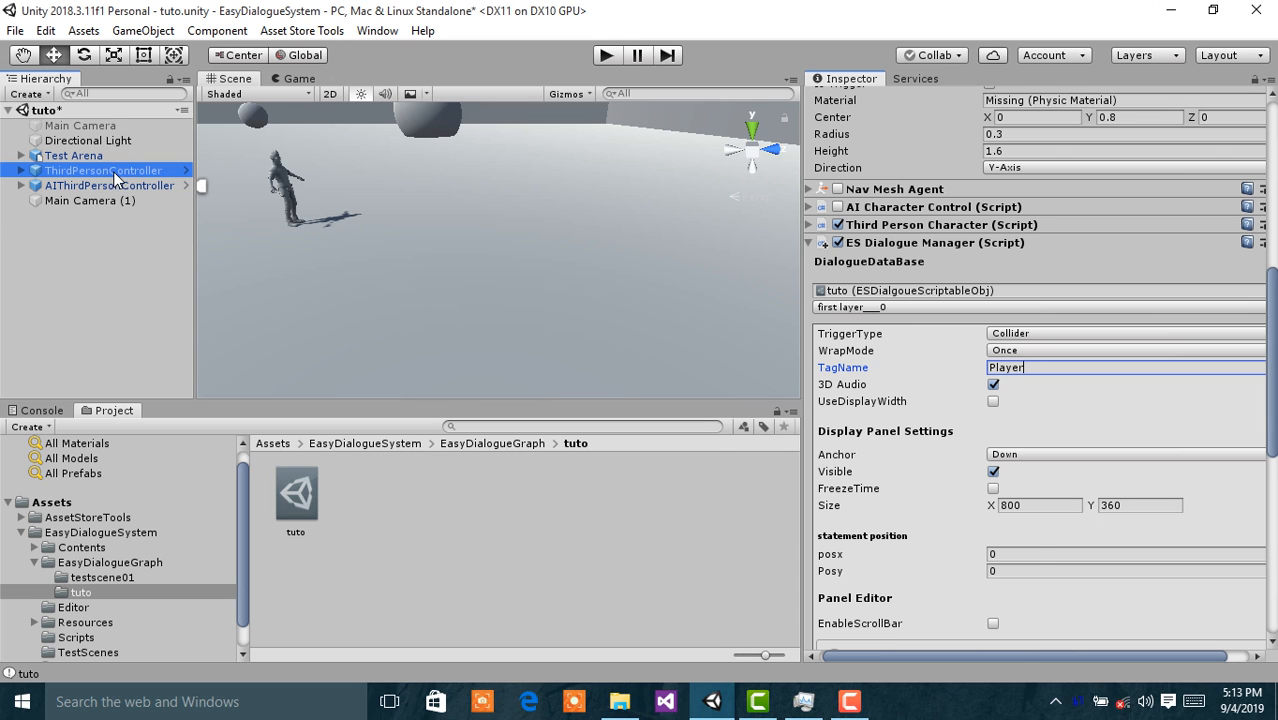
scroll(1157, 460, "up", 5)
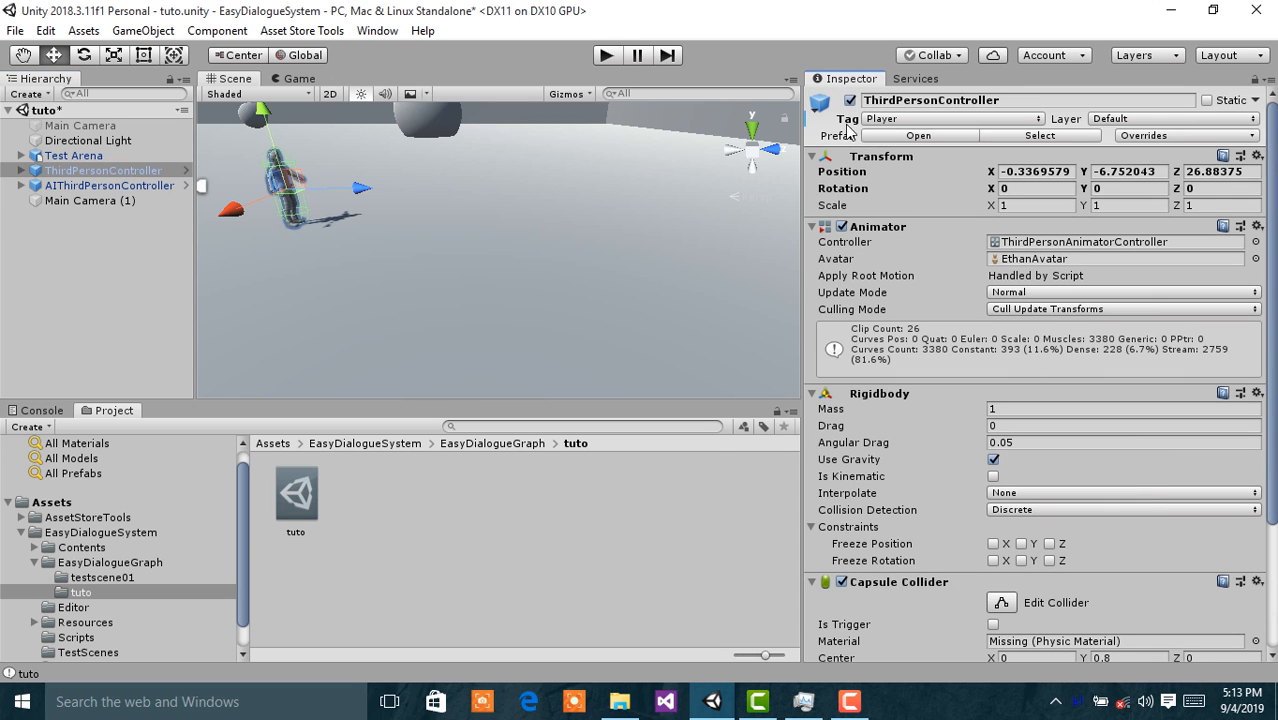
left_click(893, 118)
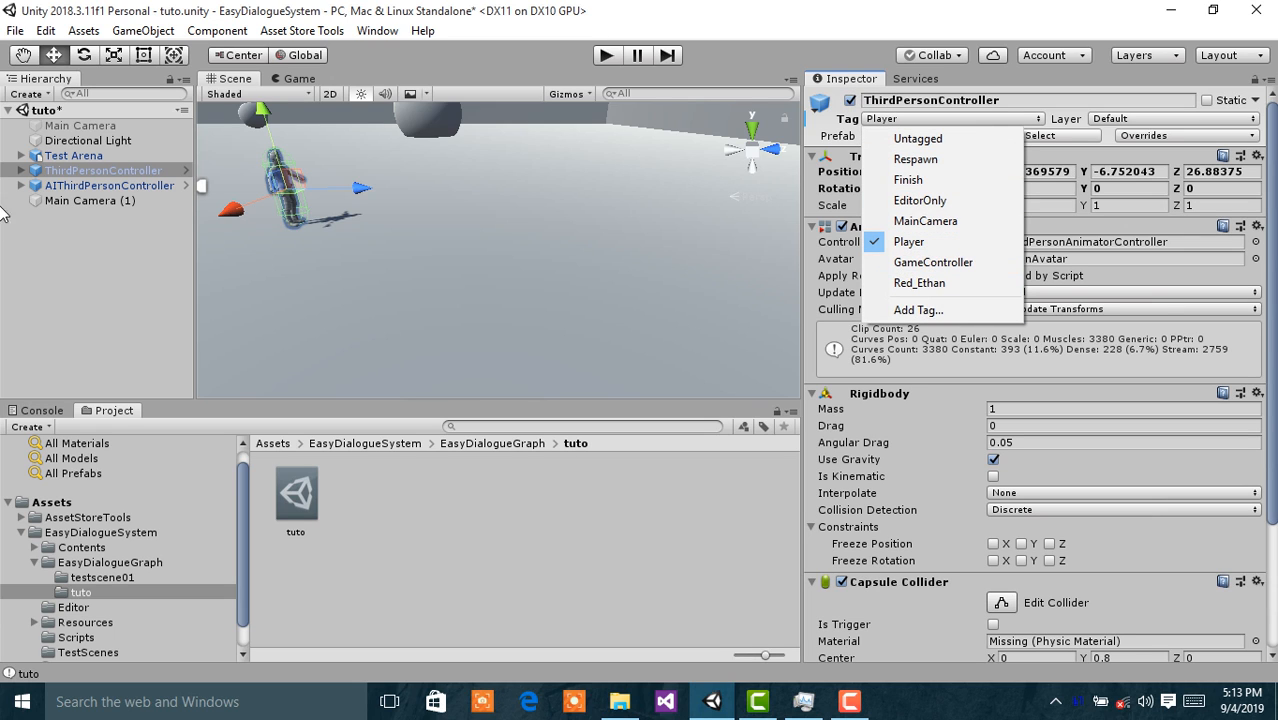
left_click(108, 177)
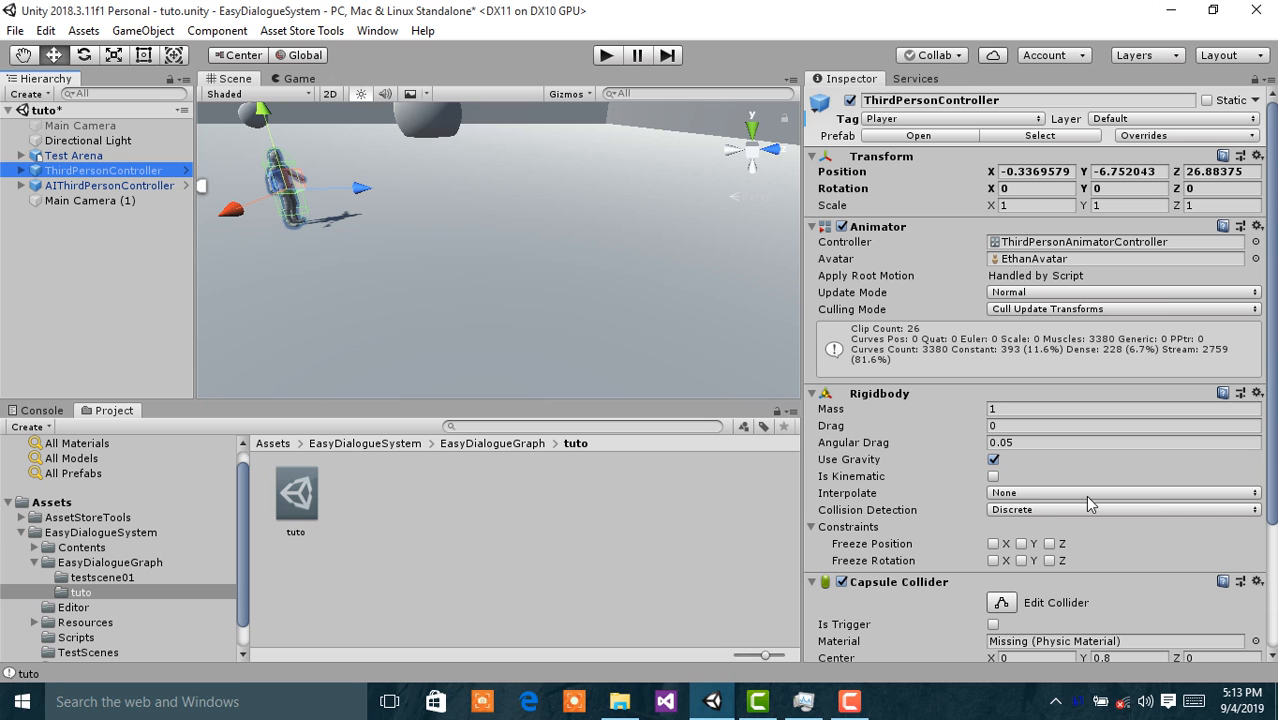
left_click(130, 185)
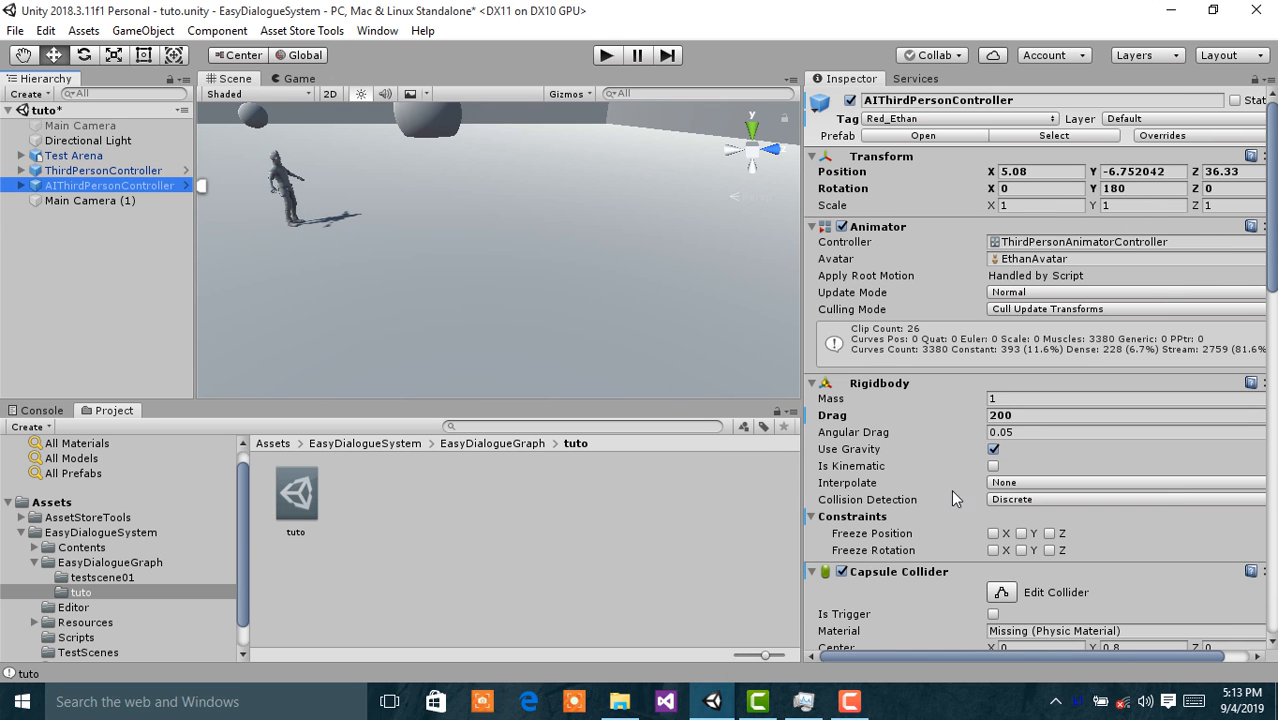
Step: Turn the ES Dialogue Manager's 3D Audio option off and back on
scroll(951, 489, "down", 10)
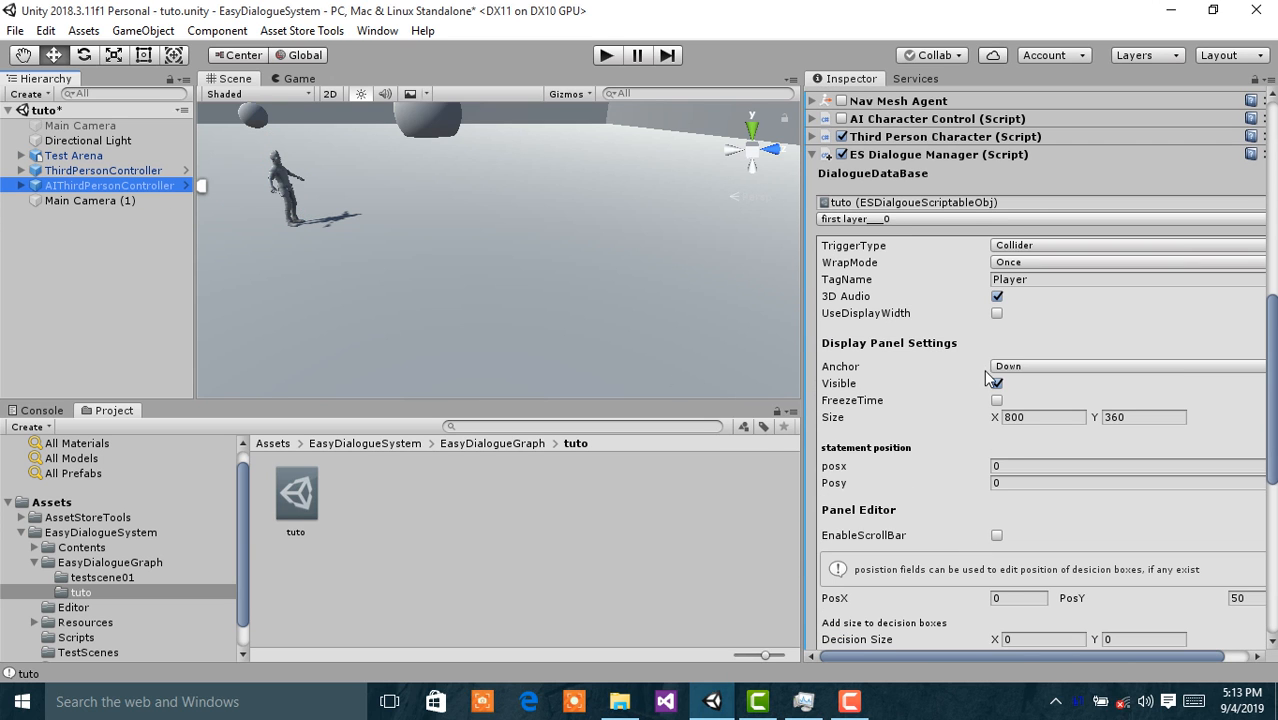
scroll(983, 369, "down", 2)
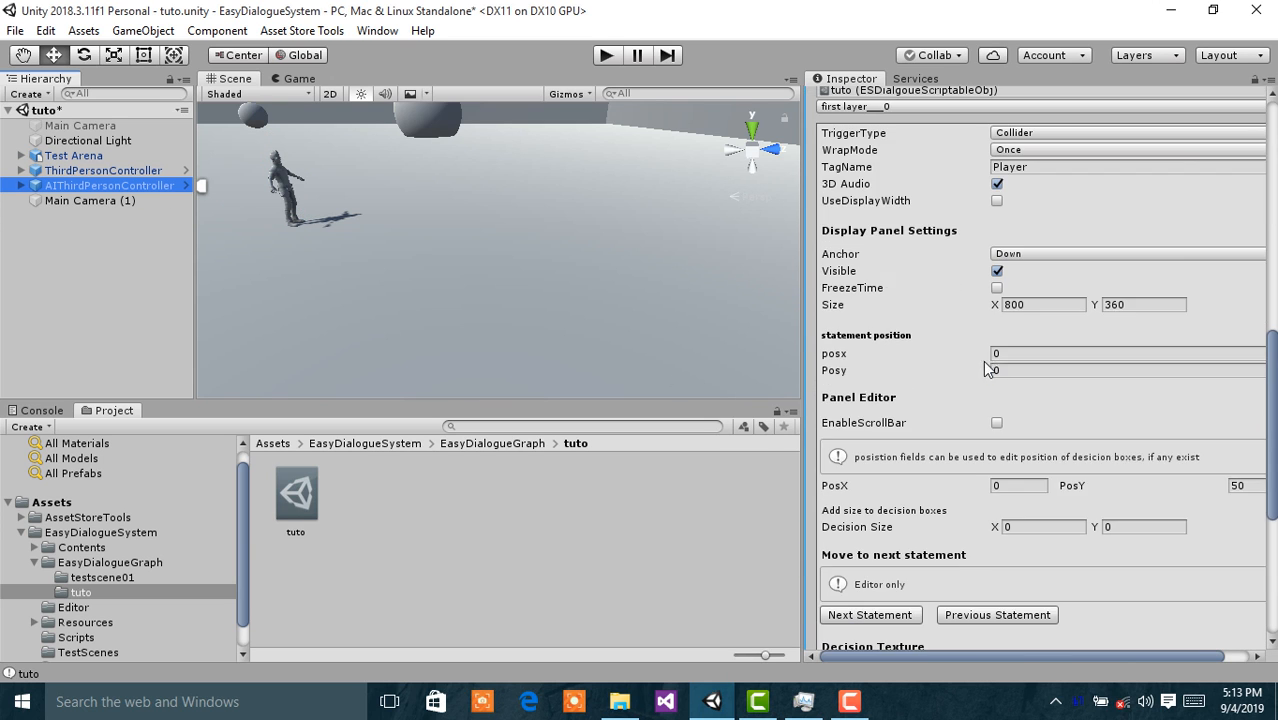
left_click(997, 185)
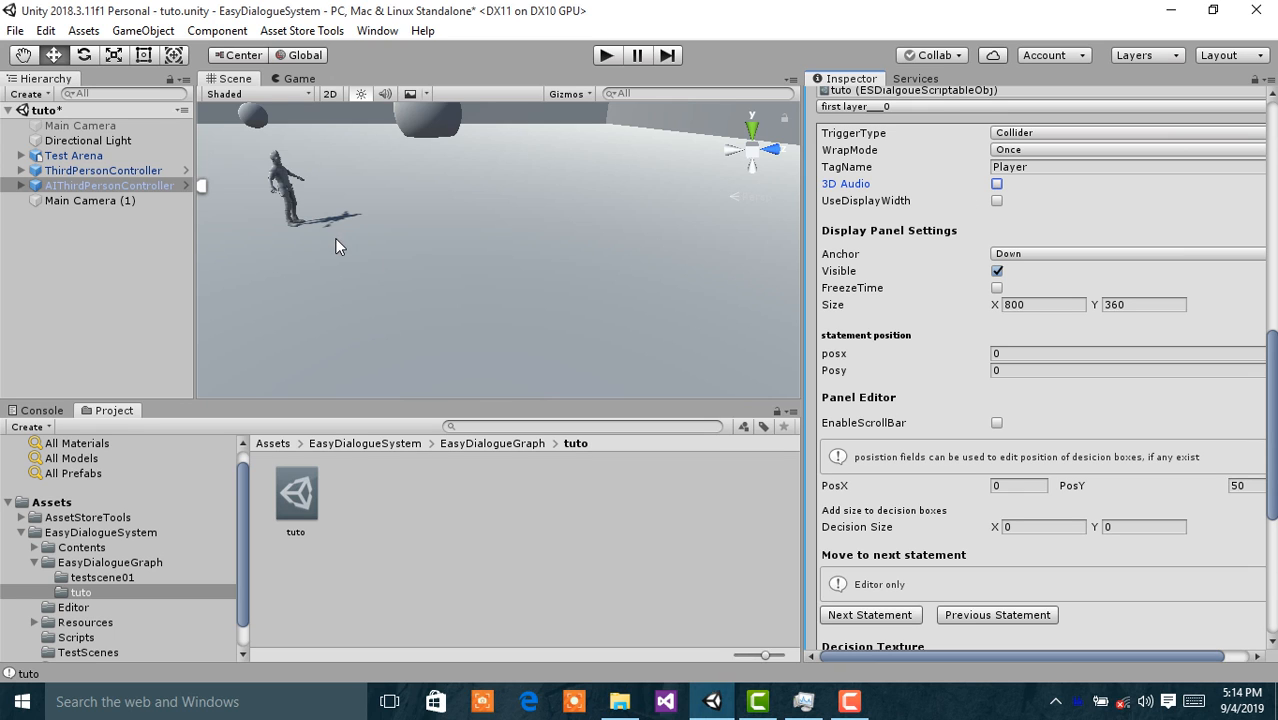
left_click_drag(339, 248, 405, 239, "alt")
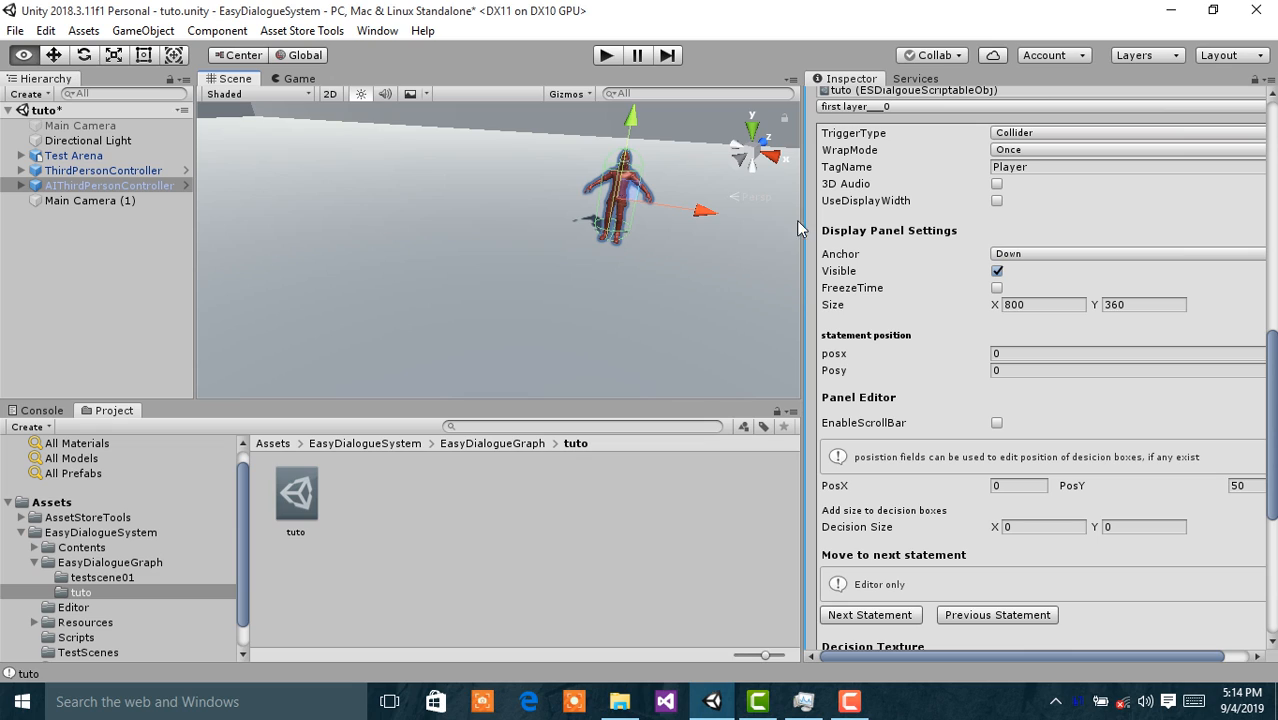
left_click(997, 185)
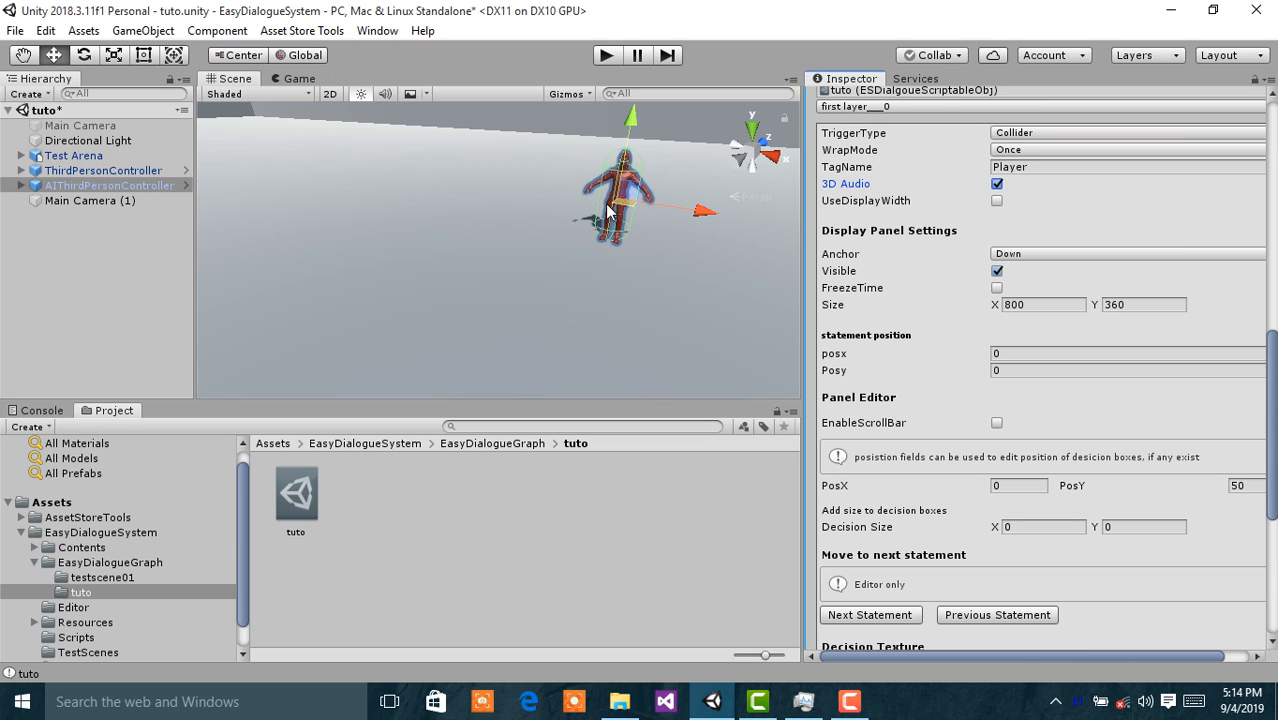
left_click_drag(620, 232, 690, 232, "alt")
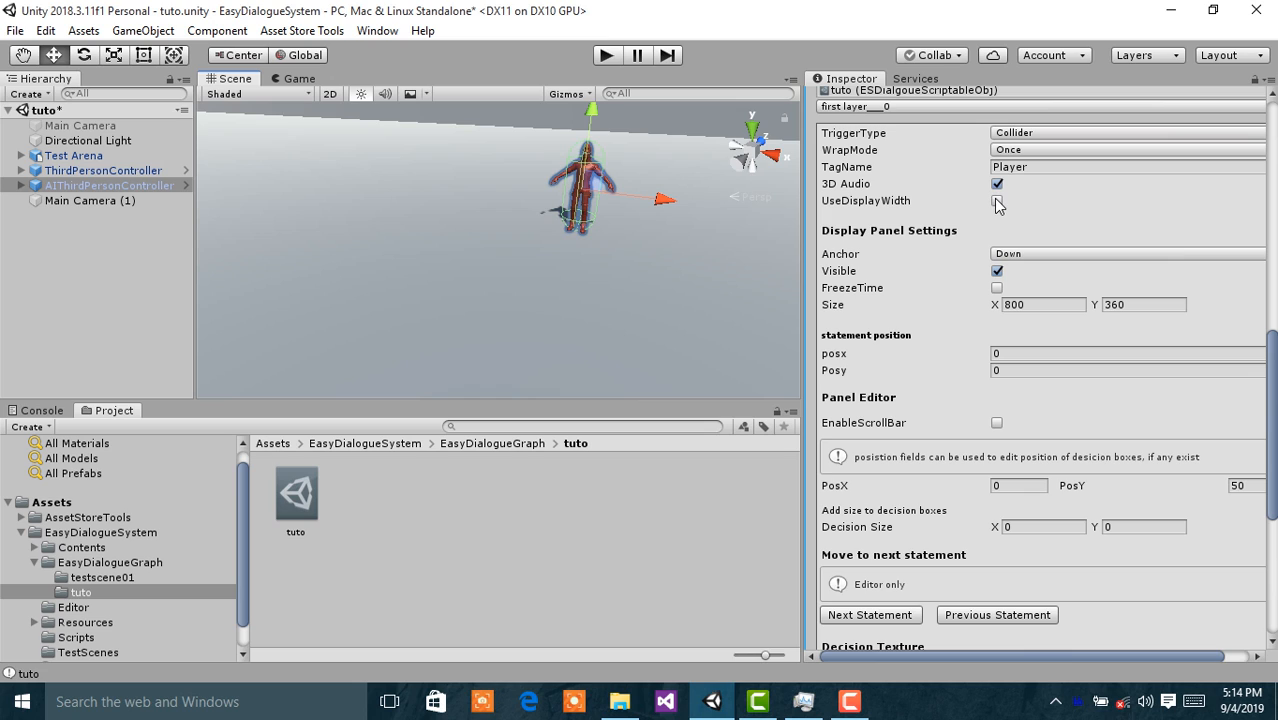
Step: Show the dialogue panel in the Game view and enable UseDisplayWidth on the ES Dialogue Manager
left_click(296, 79)
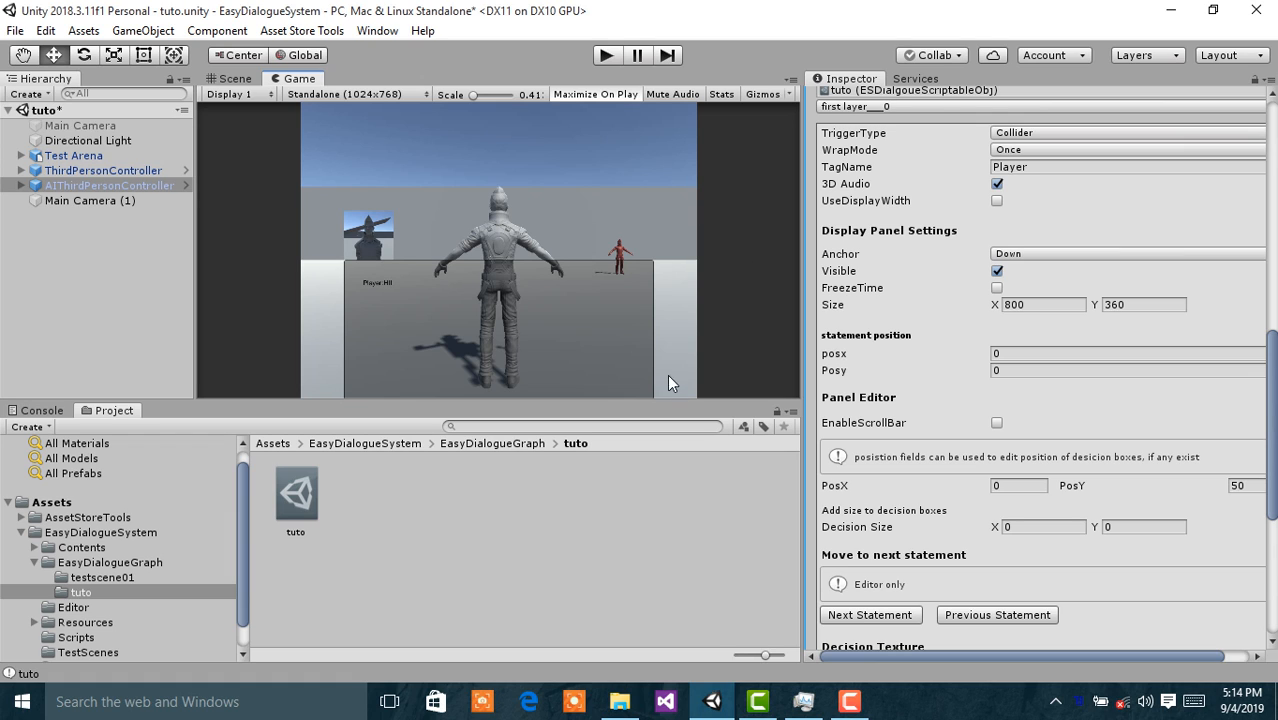
left_click(997, 201)
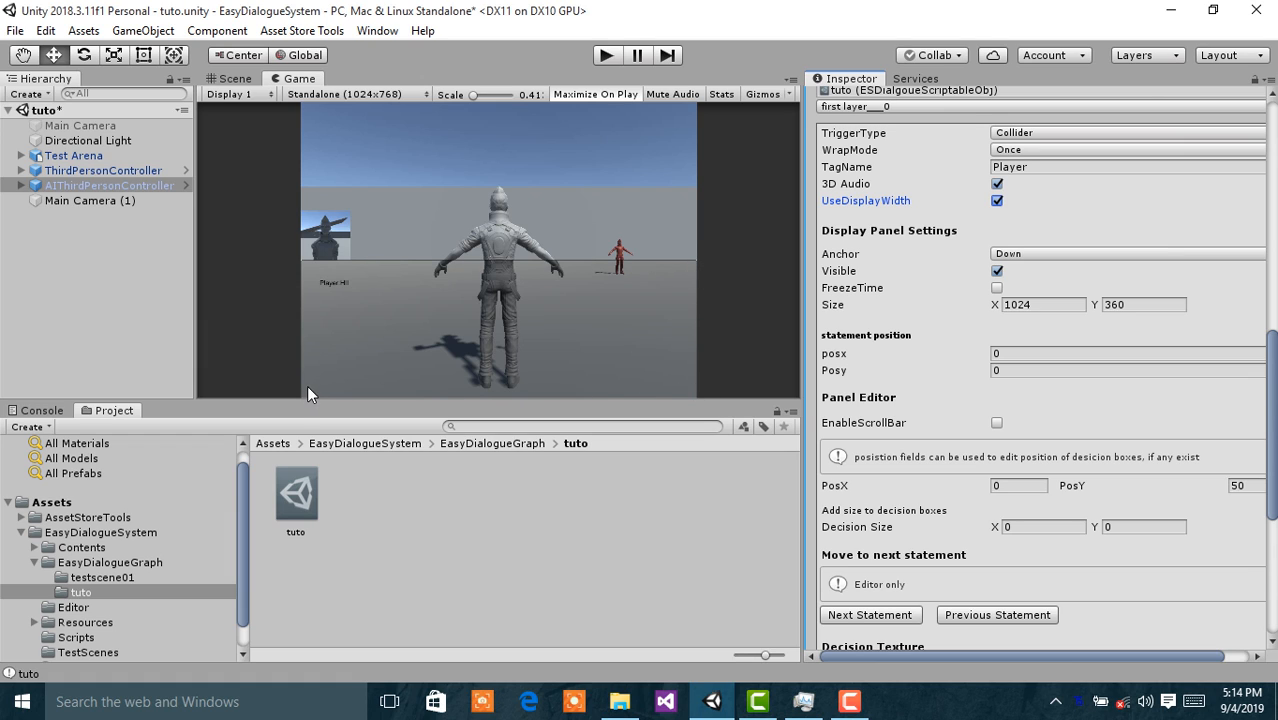
Step: Preview the dialogue panel in the Game view at 800x600 and 640x480, and return to Standalone (1024x768)
left_click(348, 93)
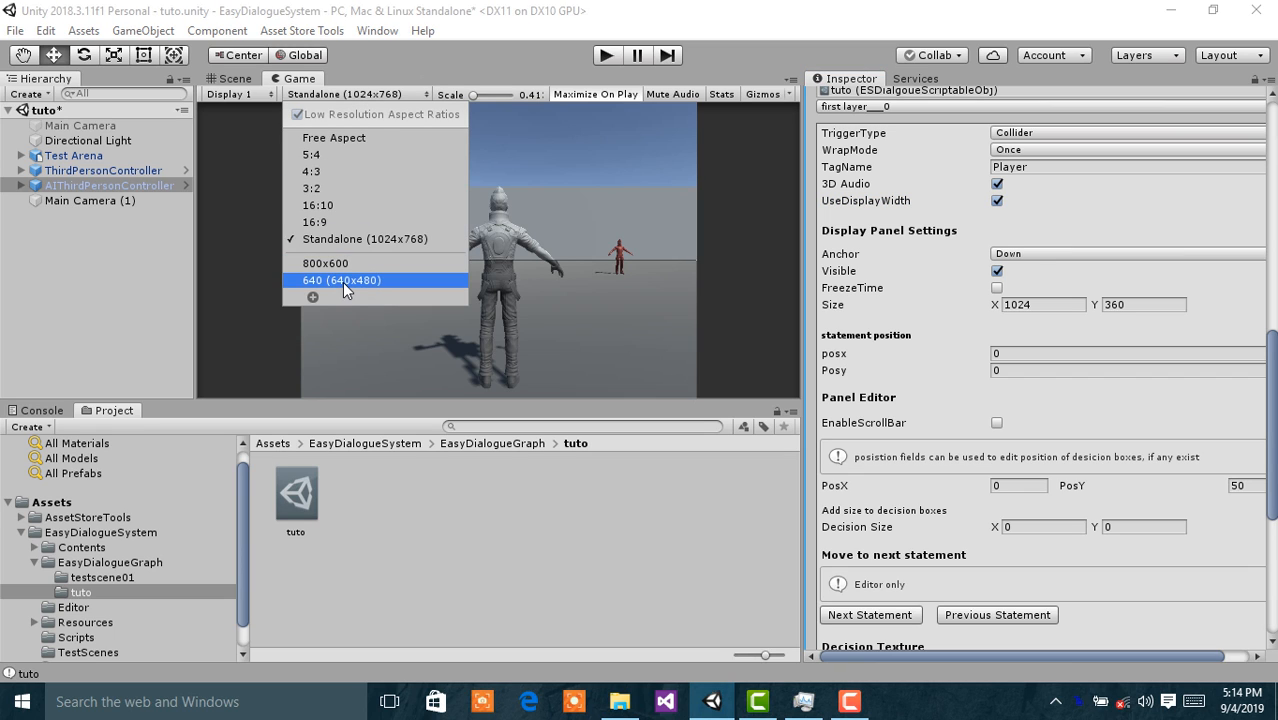
left_click(411, 266)
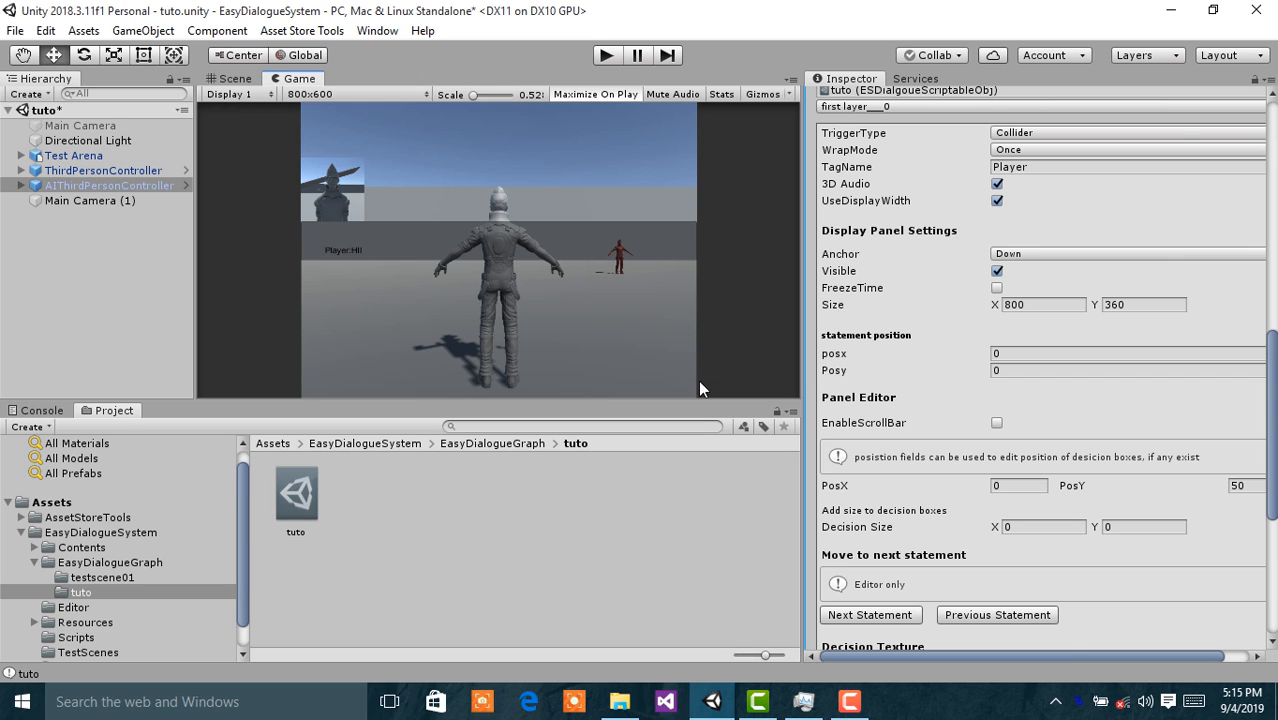
left_click(308, 95)
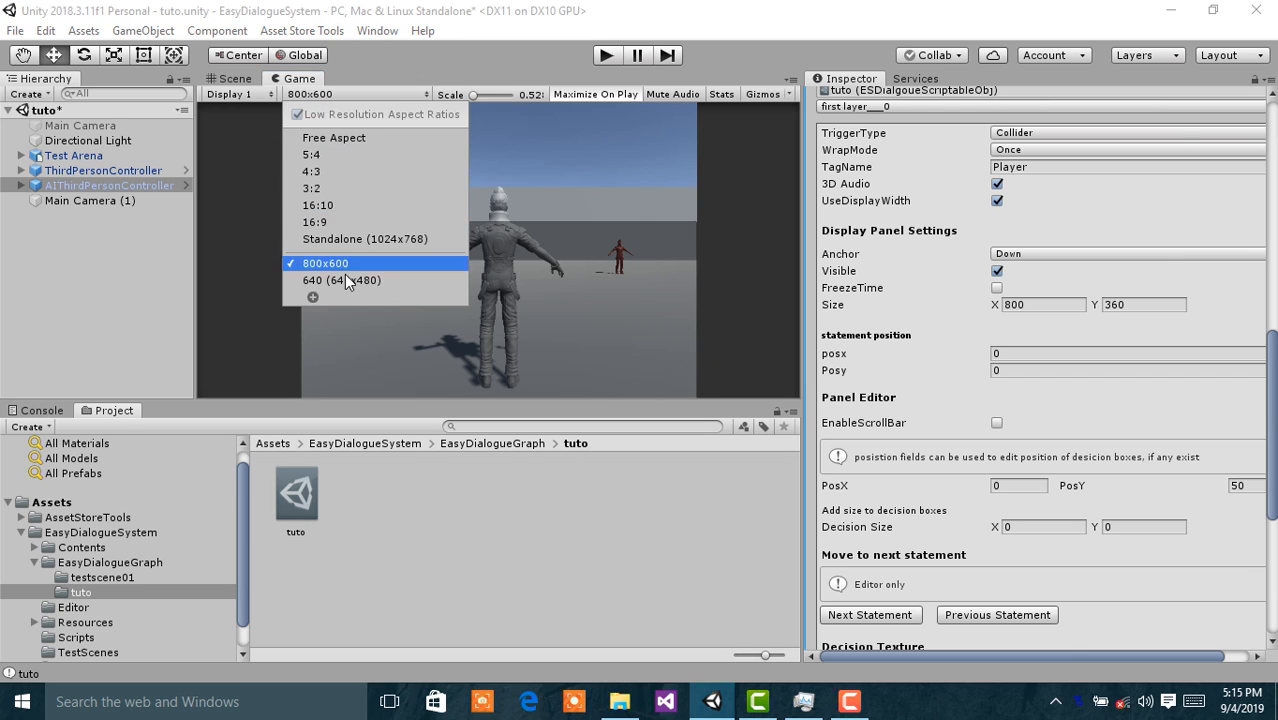
left_click(416, 280)
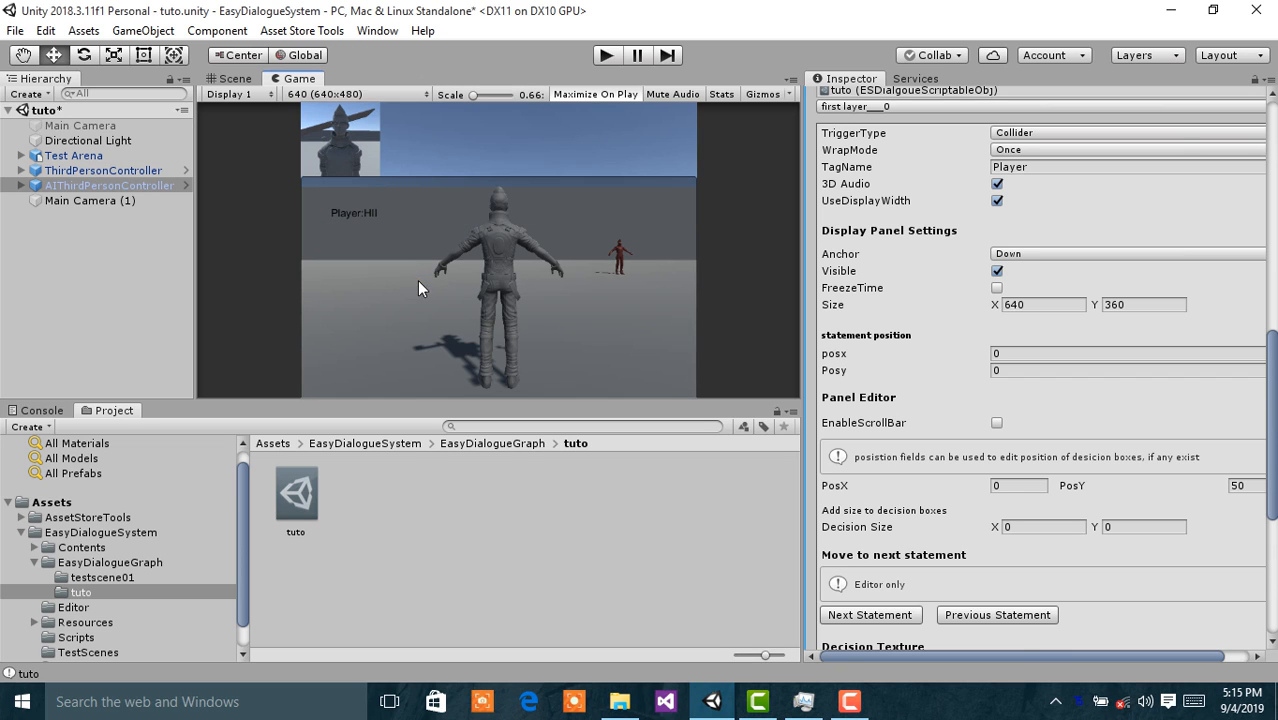
left_click(1008, 305)
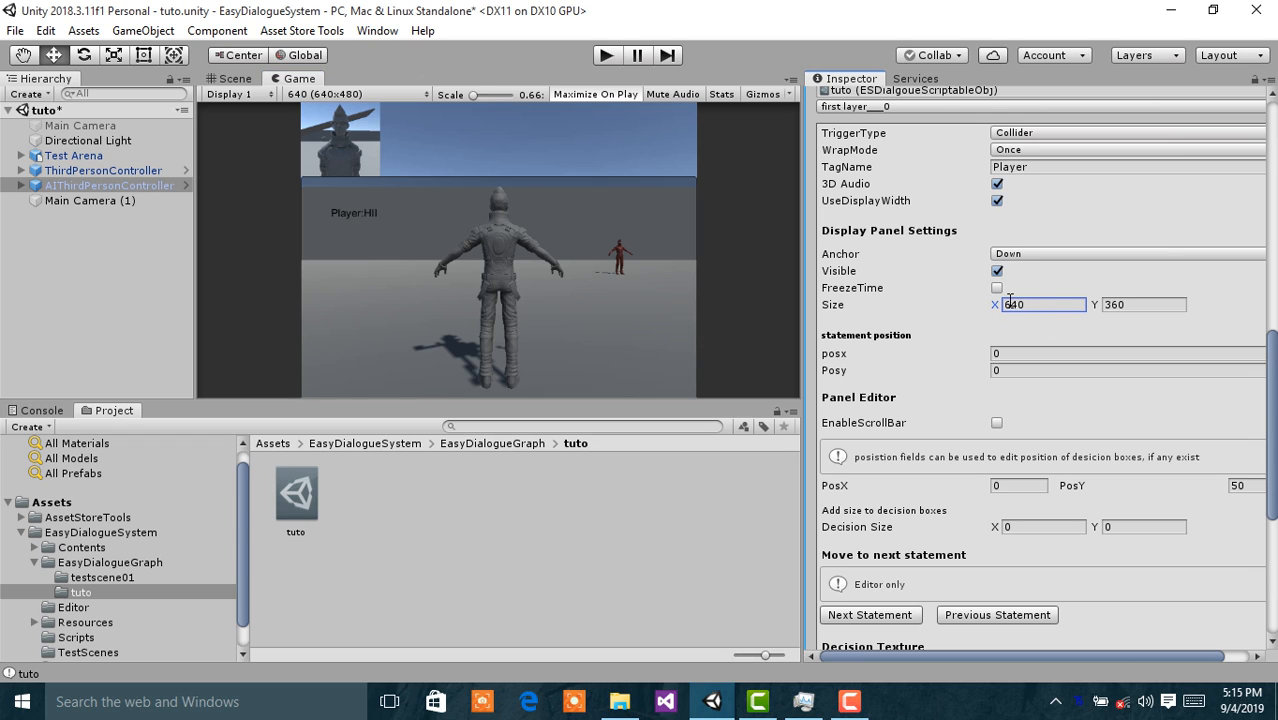
left_click(358, 91)
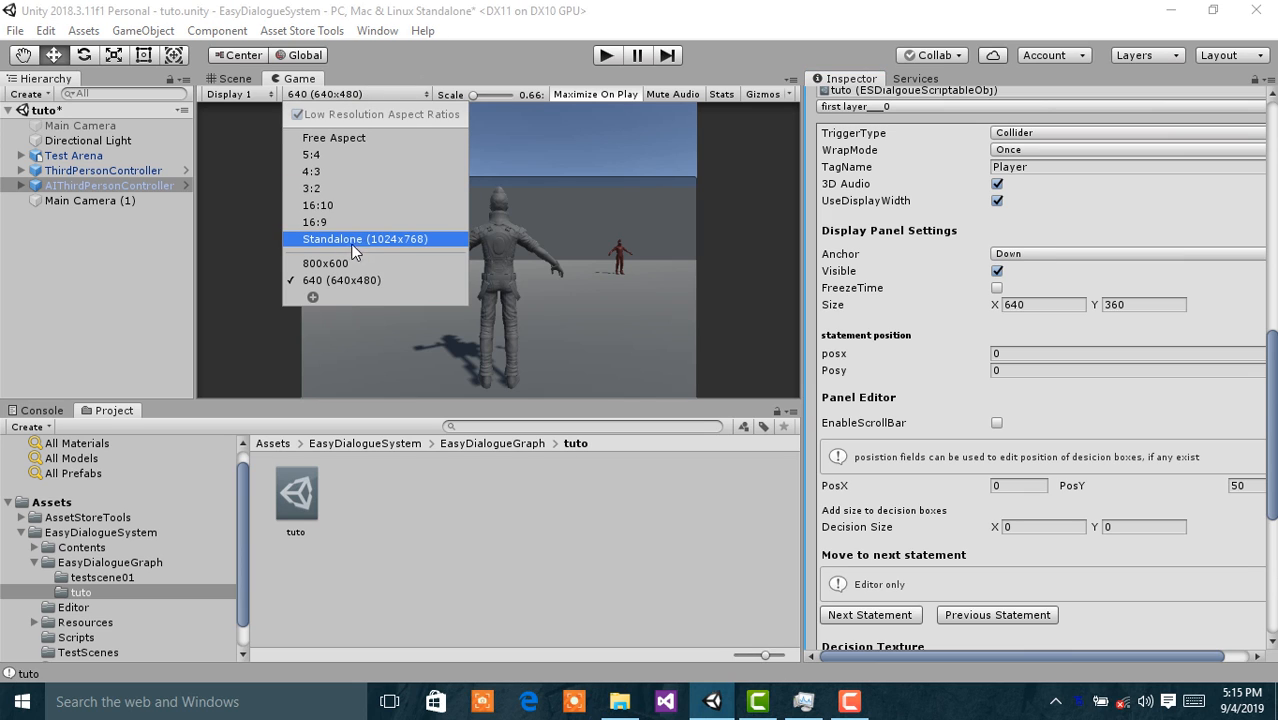
left_click(410, 240)
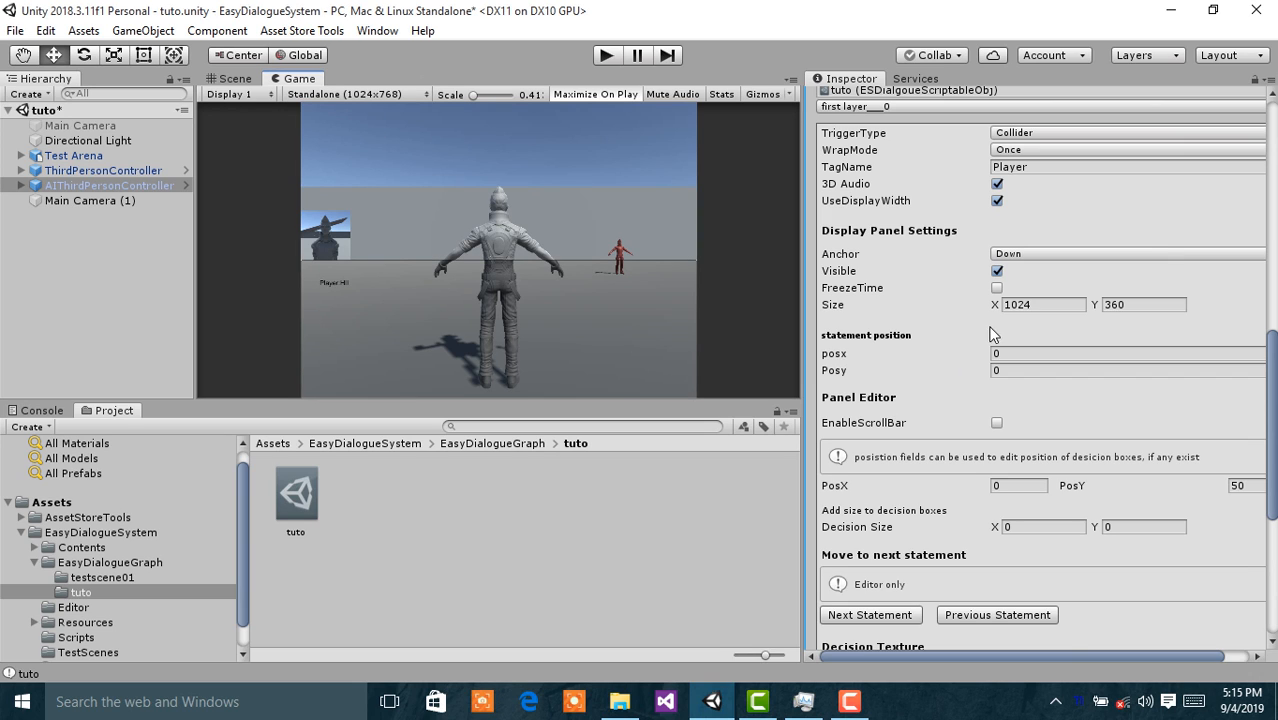
Step: Turn UseDisplayWidth off, set the display panel's X size to 640, and turn UseDisplayWidth back on
left_click(997, 201)
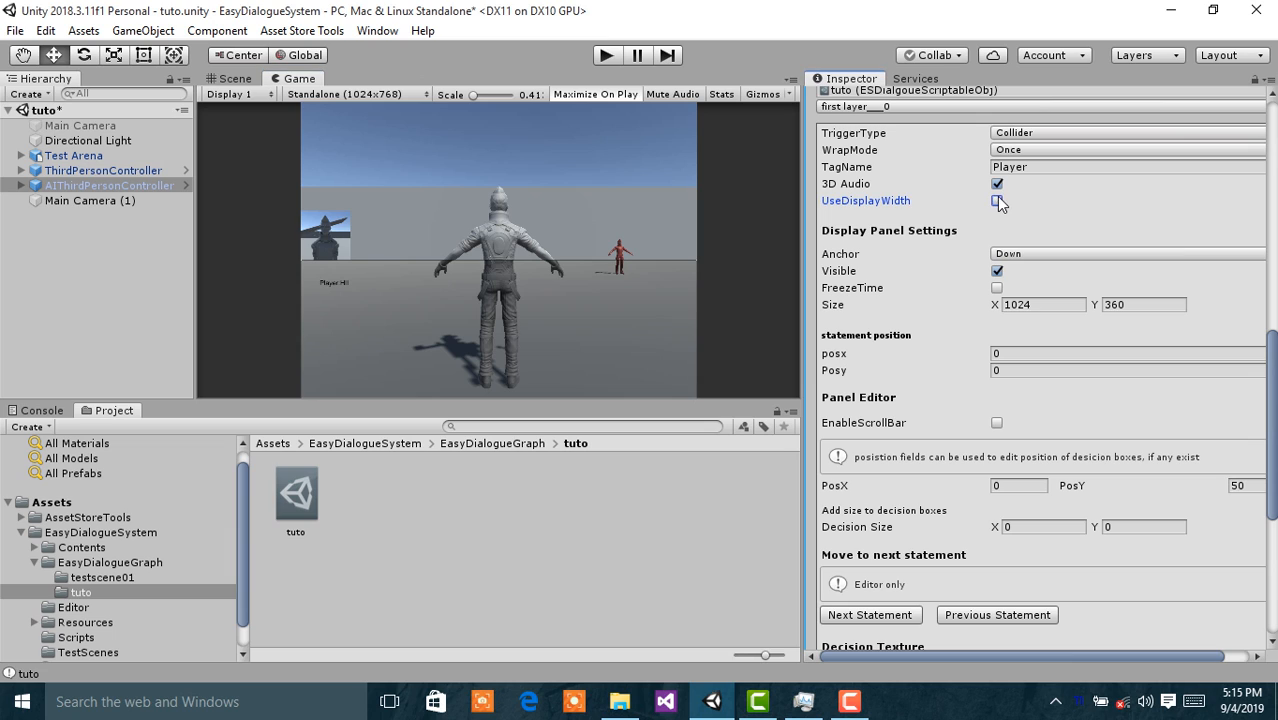
left_click(1048, 308)
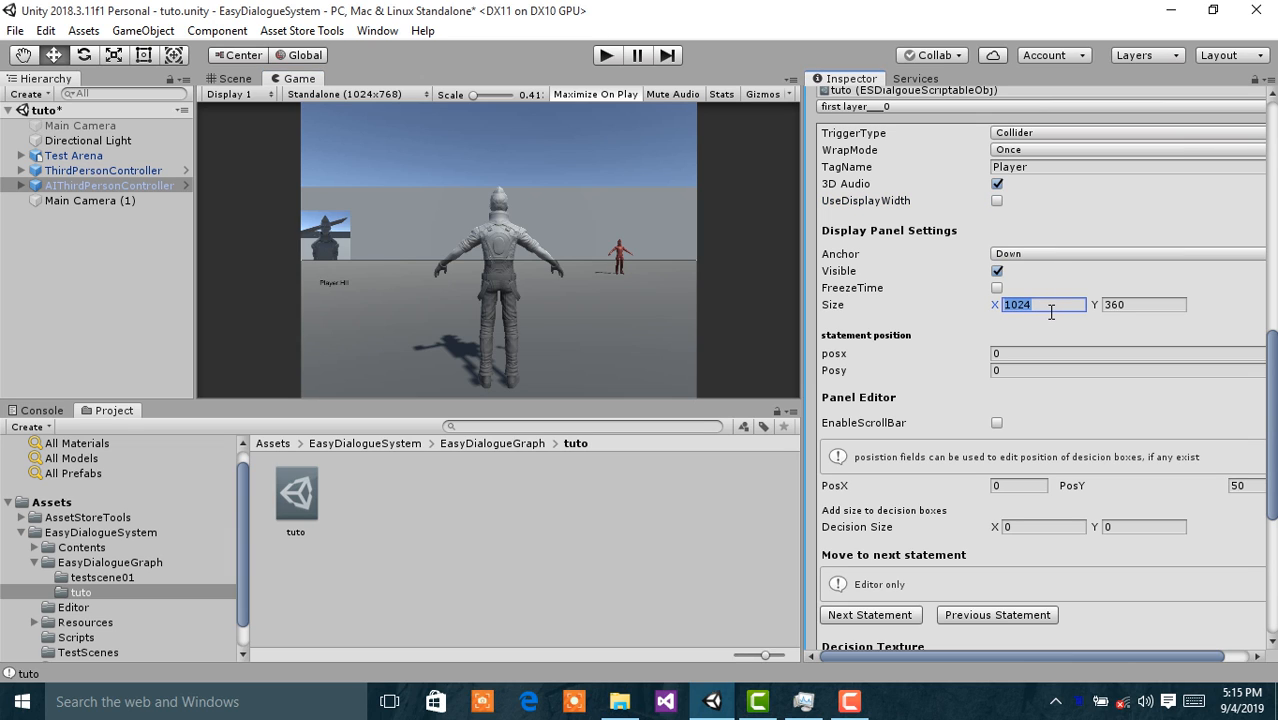
type("640")
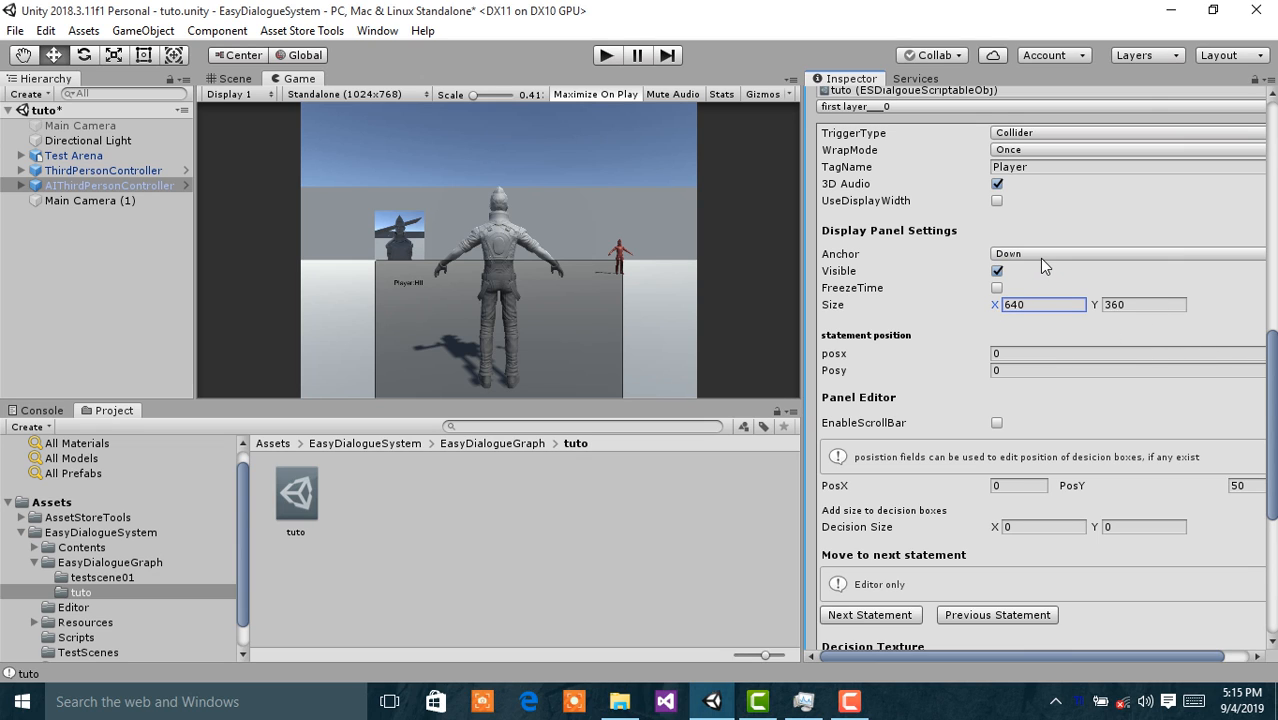
left_click(997, 201)
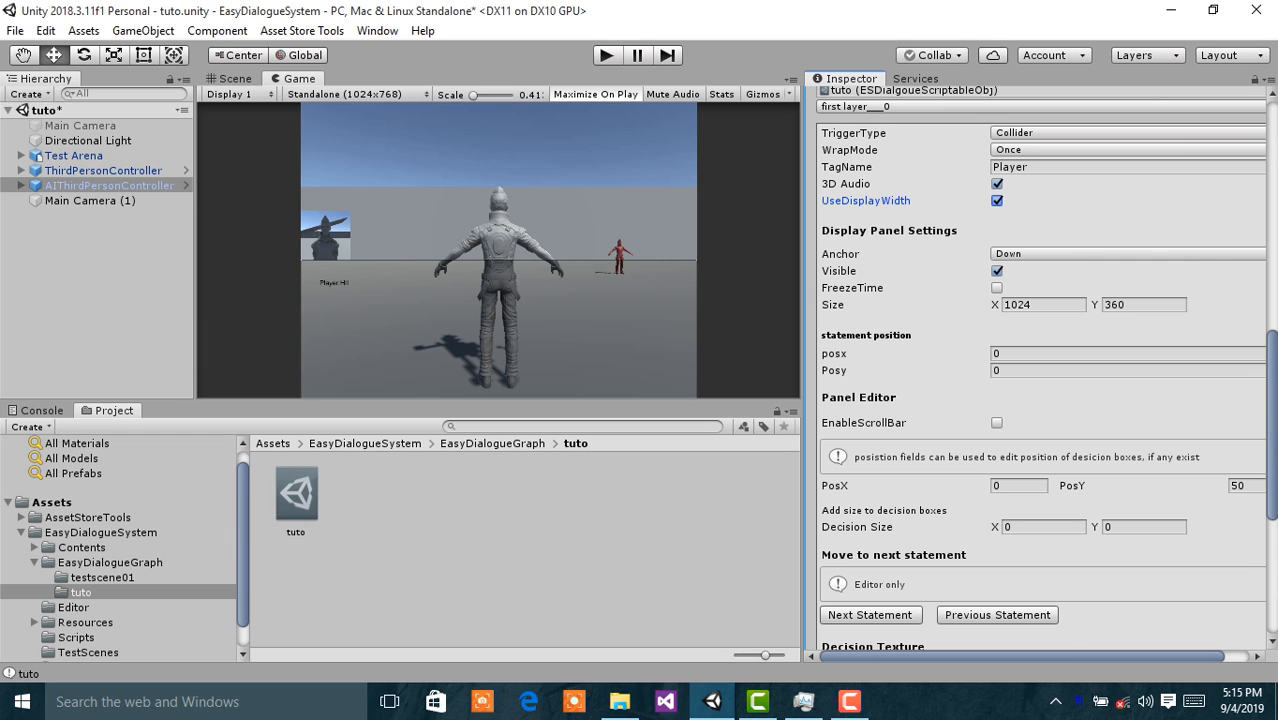
Step: Try the Center and Top anchors for the dialogue panel, and set the anchor back to Down
left_click(1012, 257)
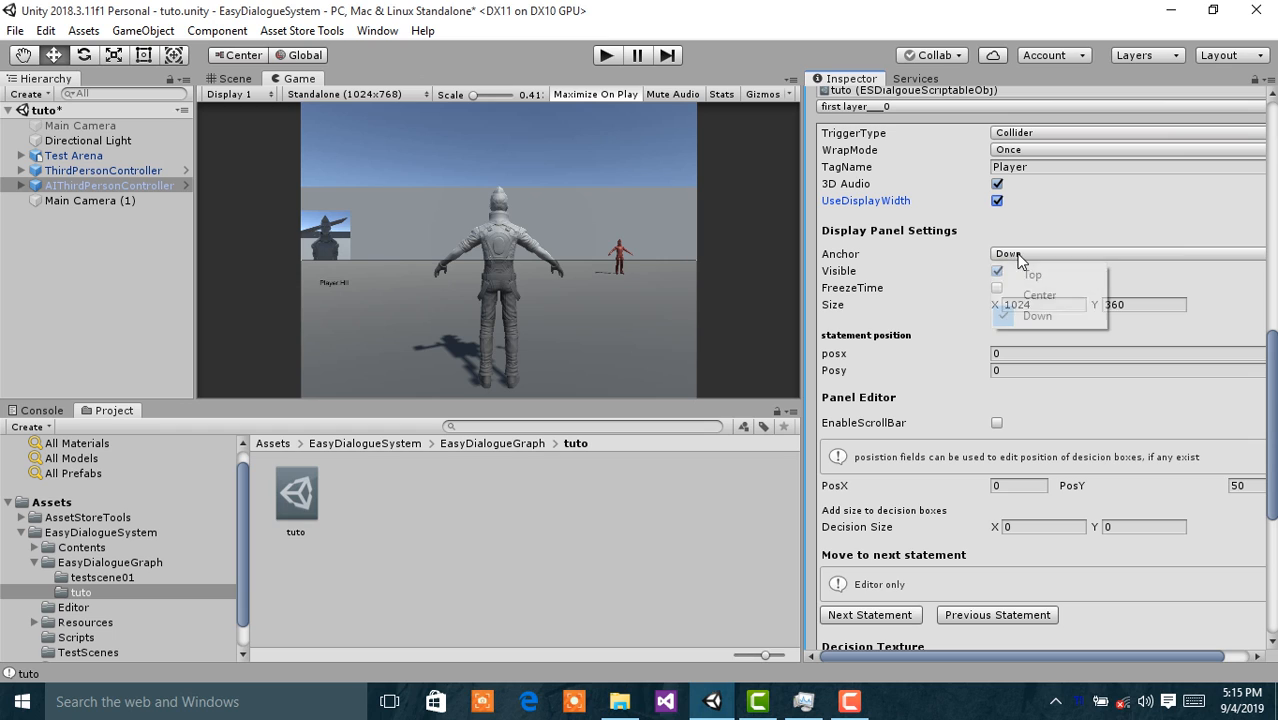
left_click(1050, 295)
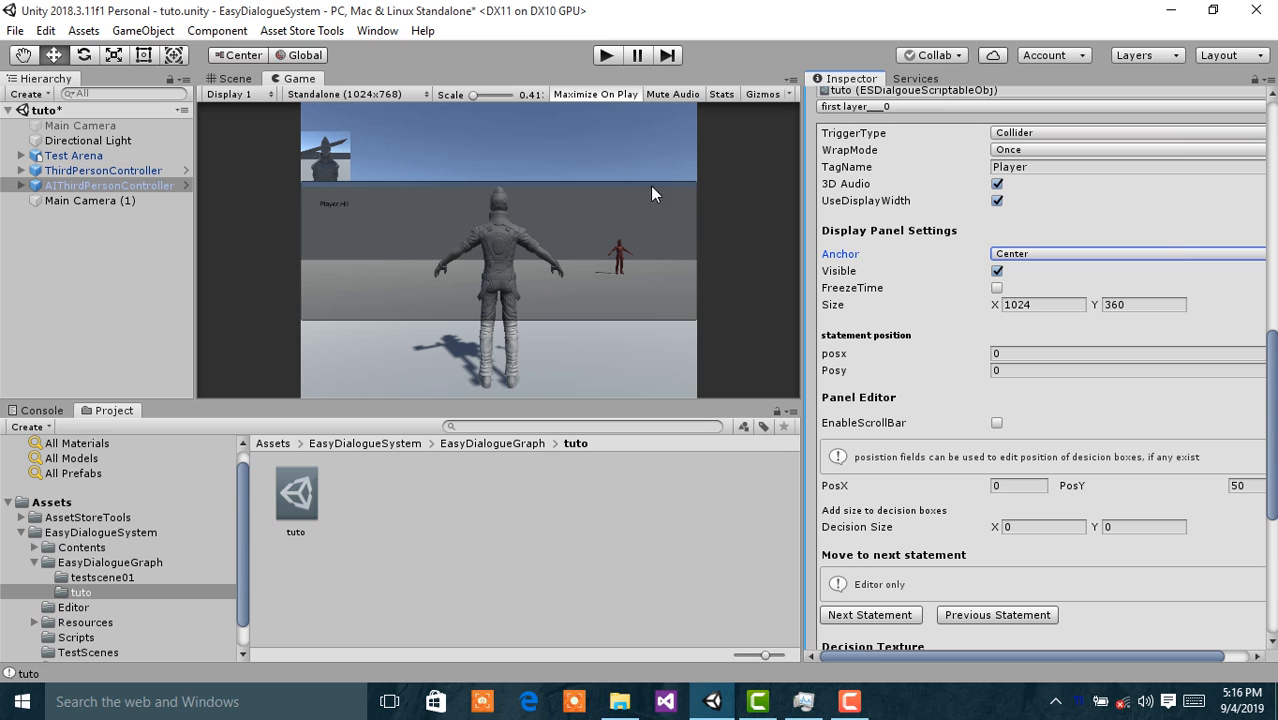
left_click(1175, 251)
left_click(1032, 274)
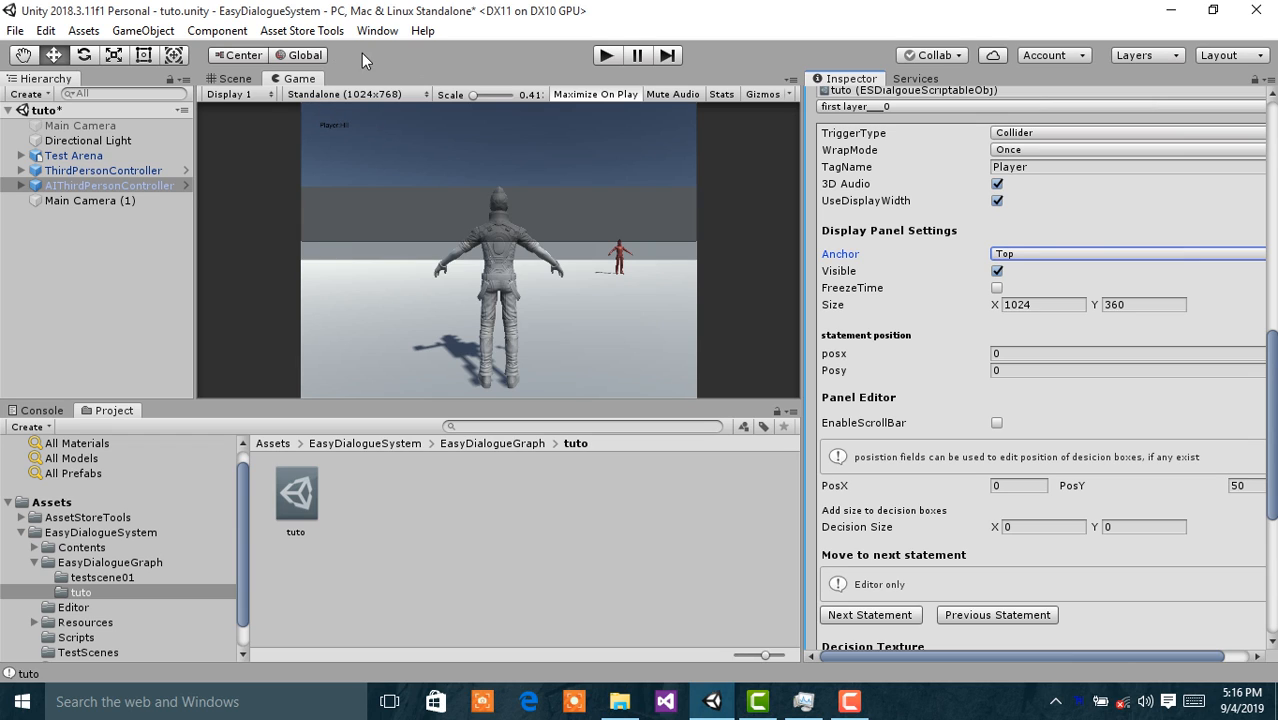
left_click(1026, 256)
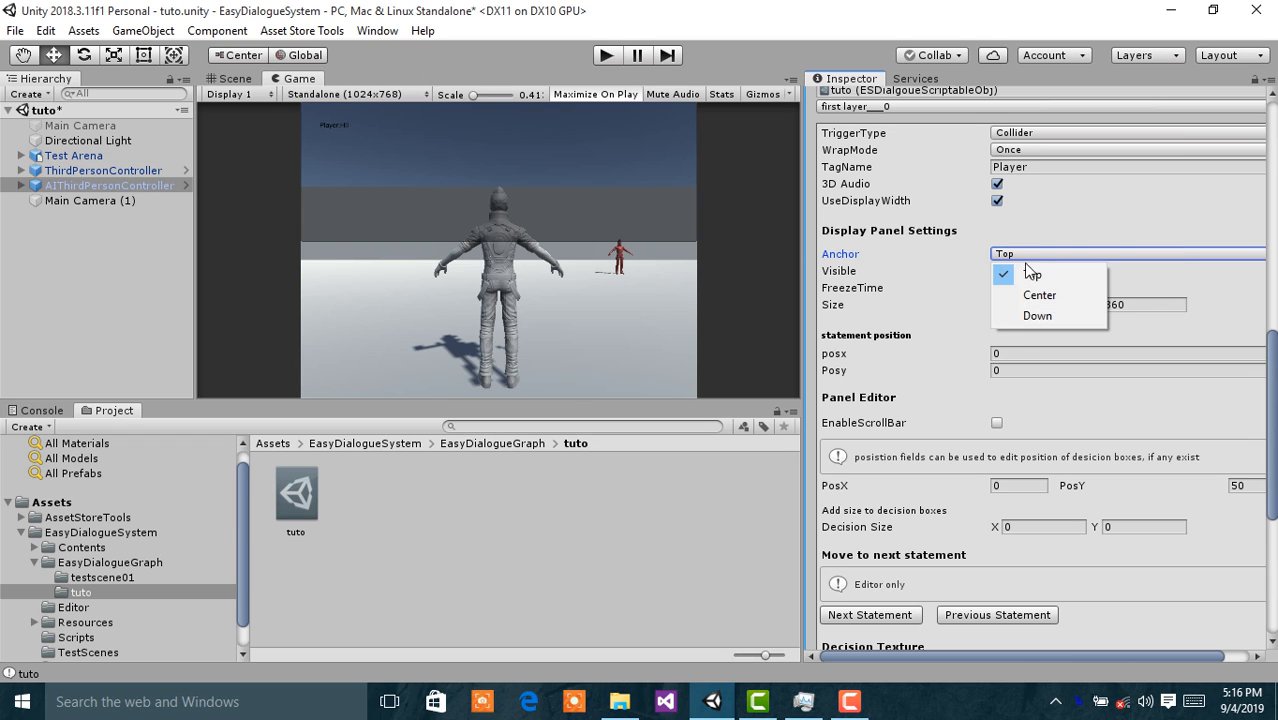
left_click(1030, 317)
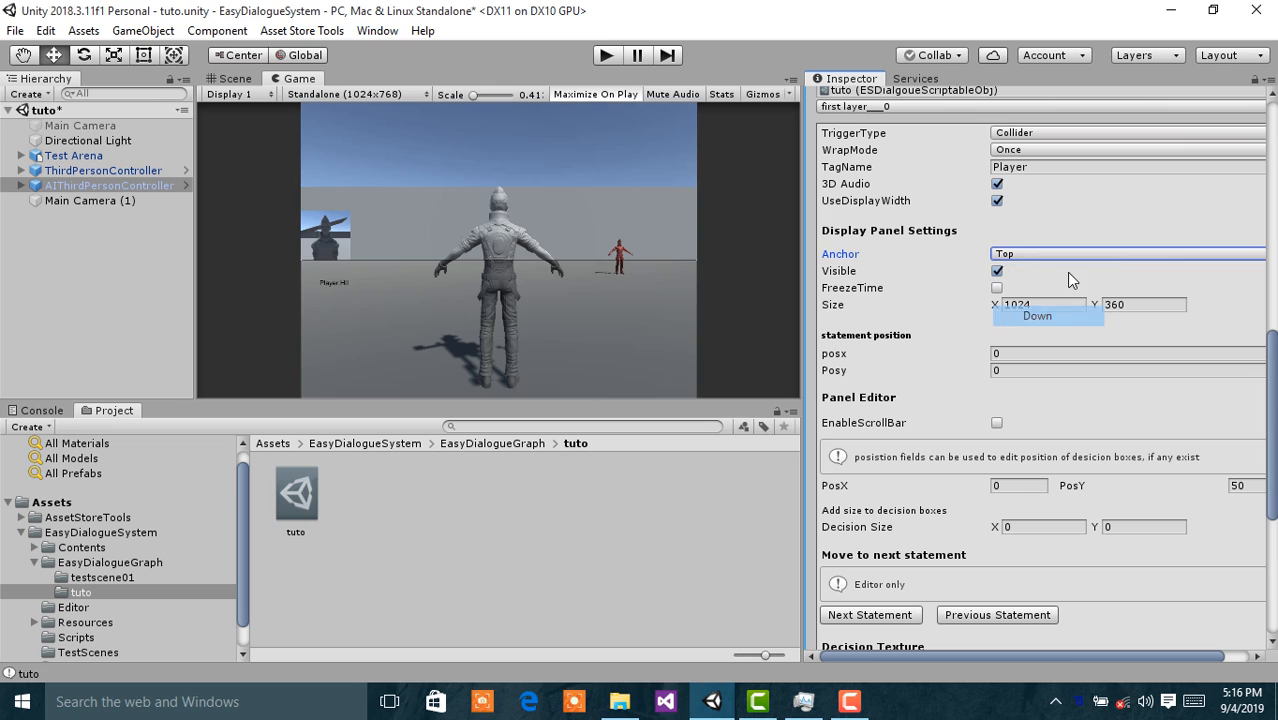
Step: Switch the display panel's Visible option off and back on, and FreezeTime on and back off
left_click(997, 271)
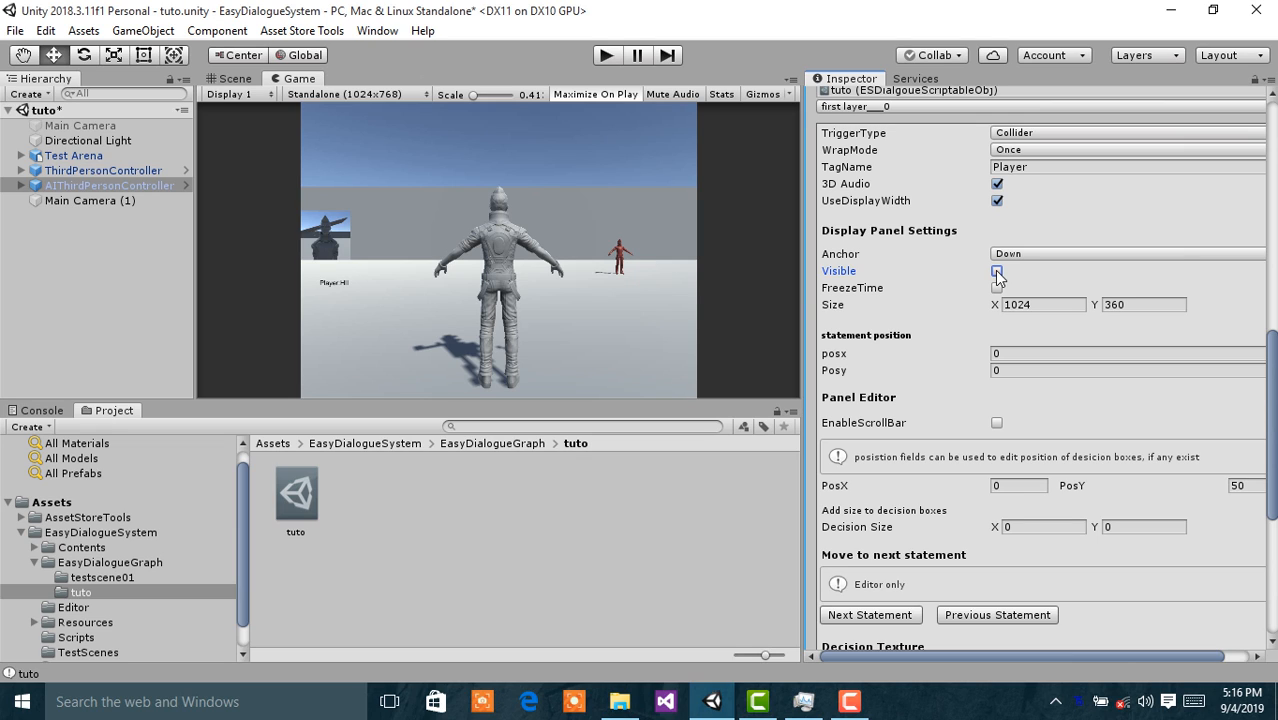
left_click(996, 271)
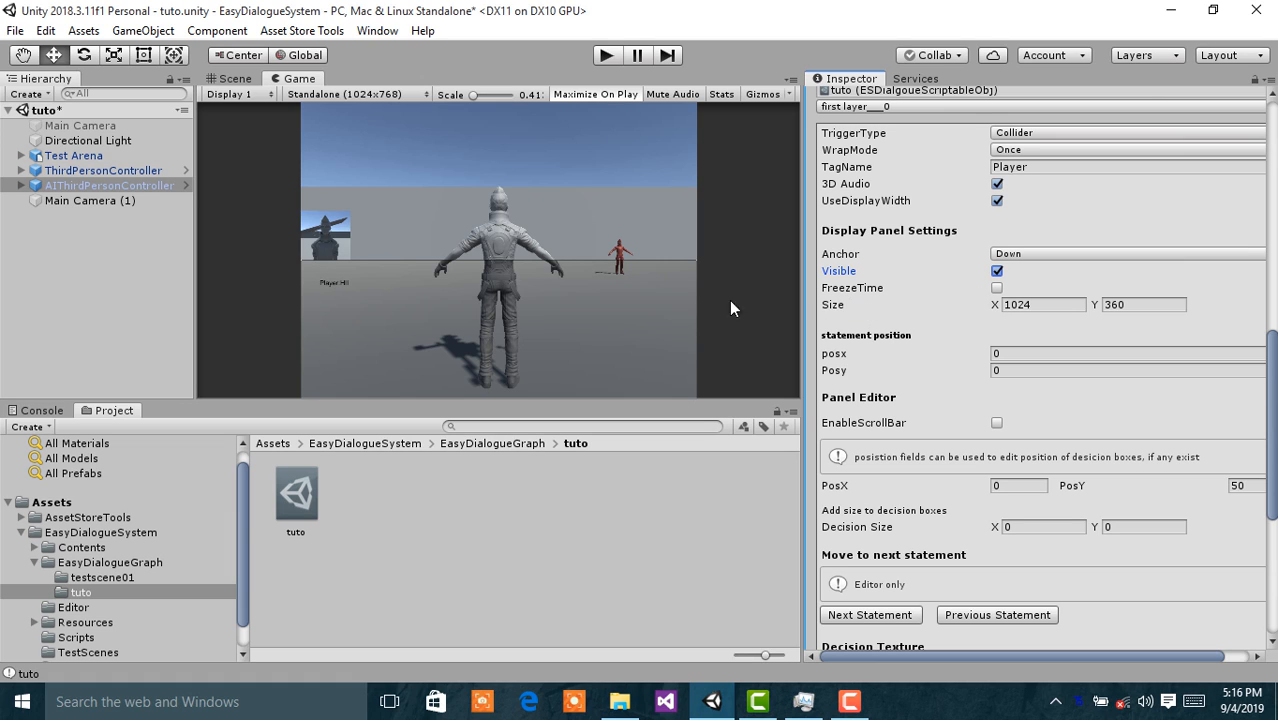
left_click(997, 288)
left_click(997, 288)
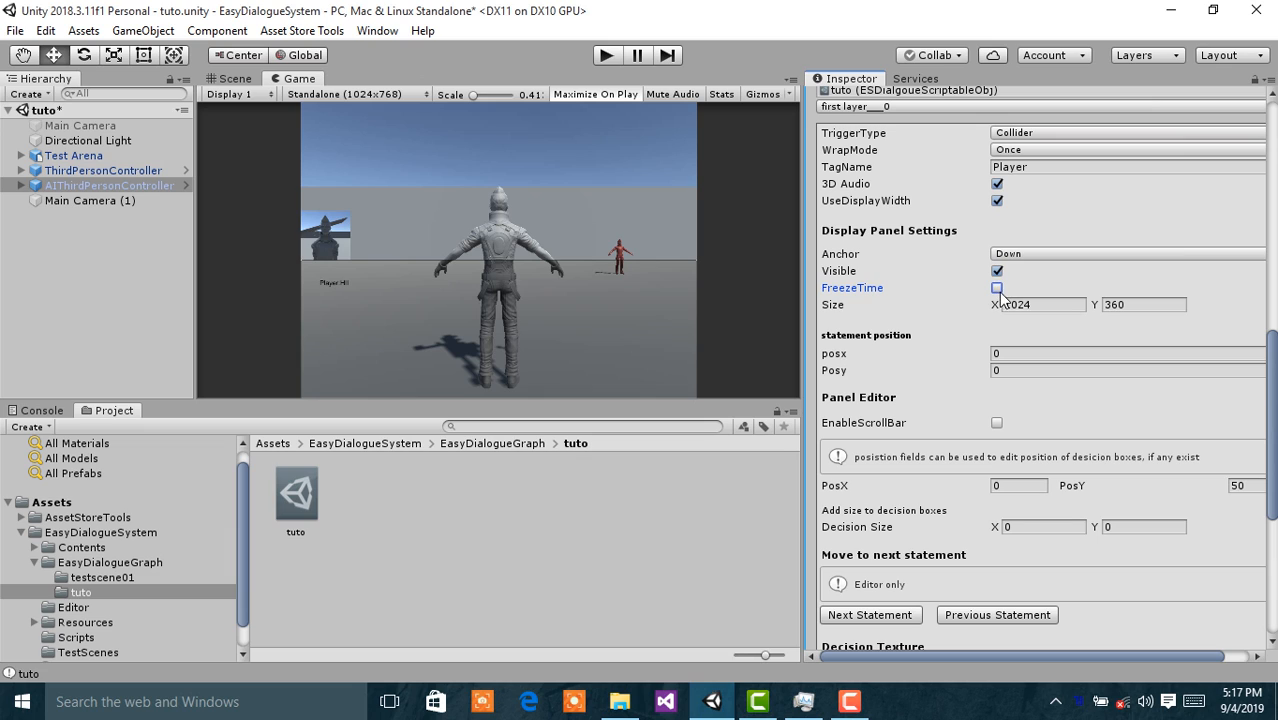
Step: Set the display panel's Y size to 150 and inspect the resized panel up close in the Game view
left_click(1144, 306)
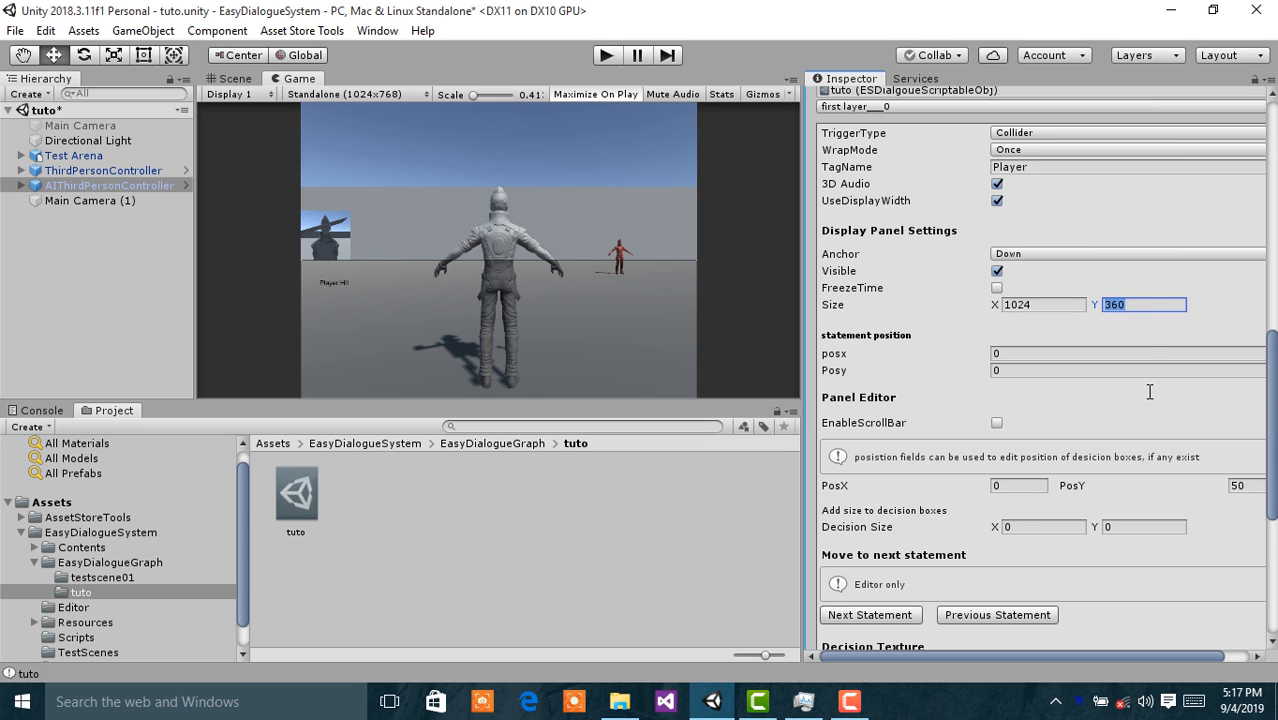
type("16")
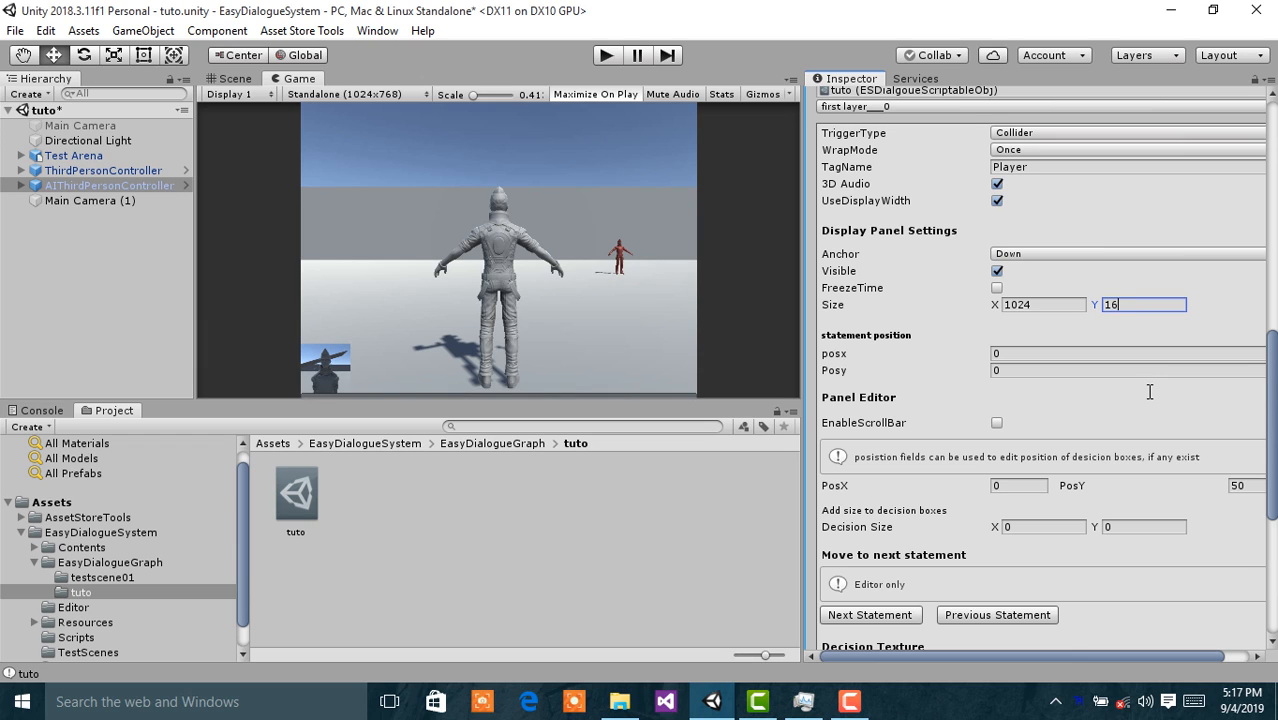
key("BackSpace")
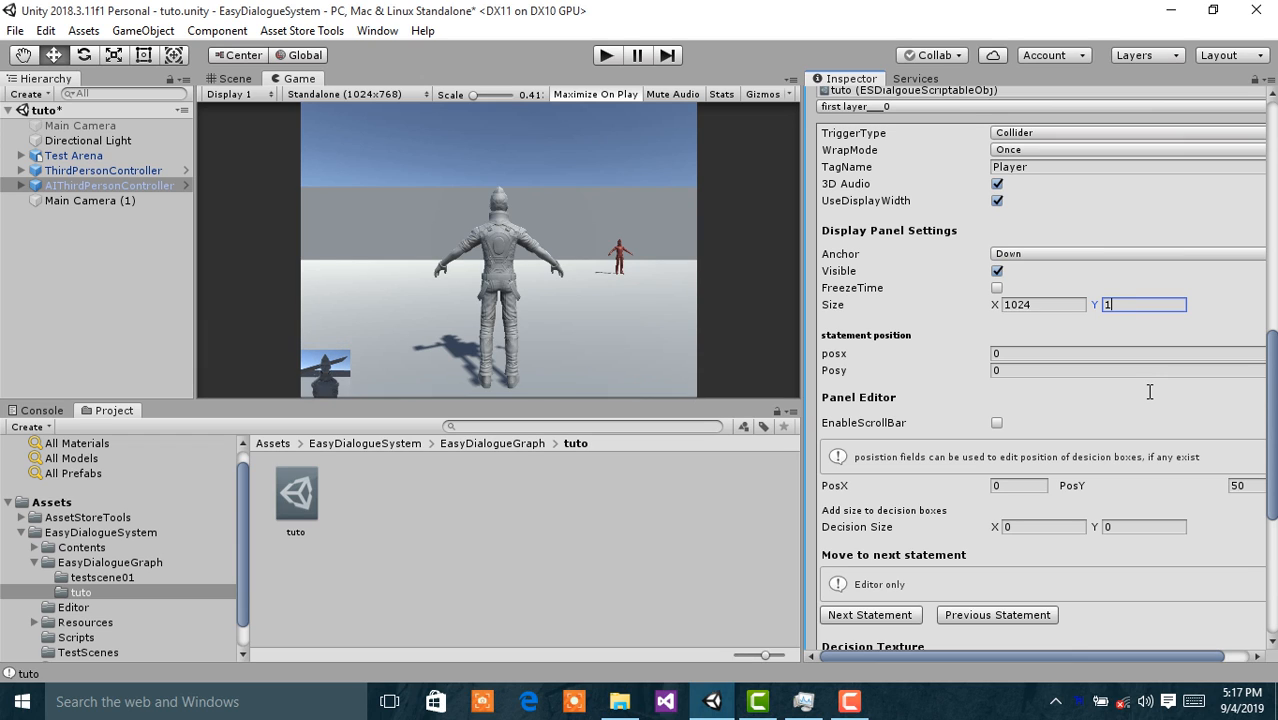
type("50")
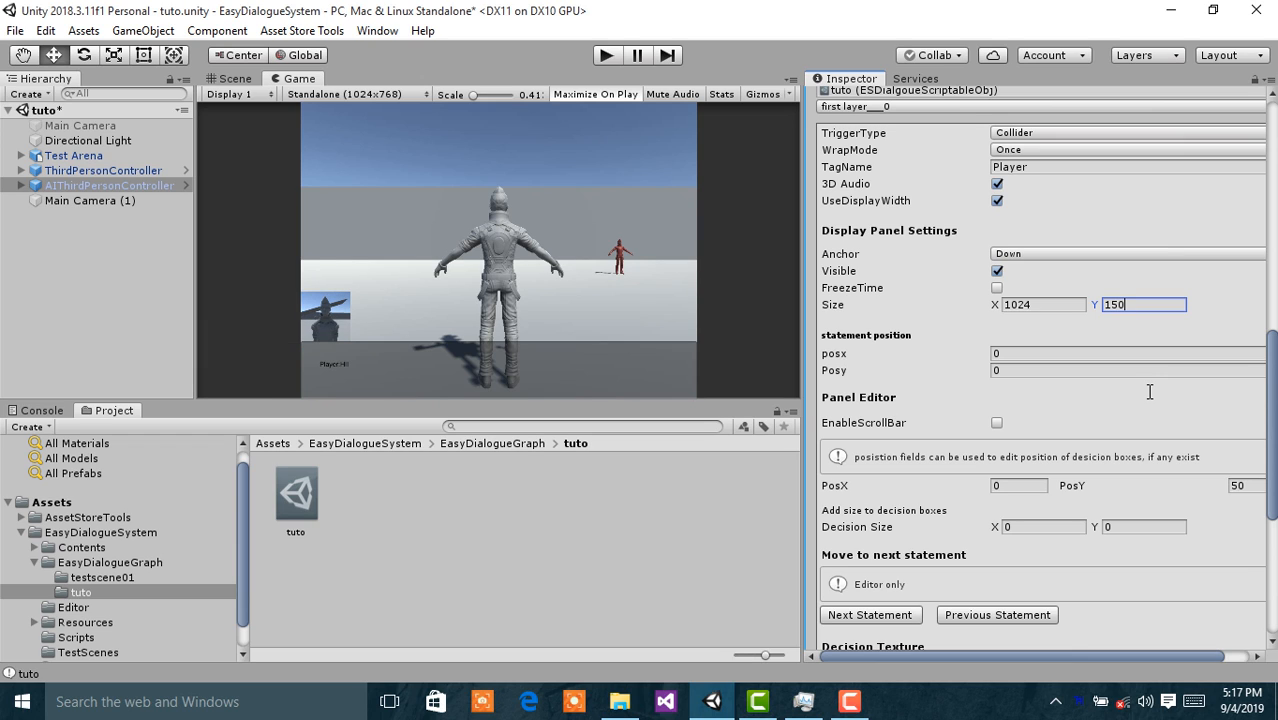
scroll(609, 349, "up", 4)
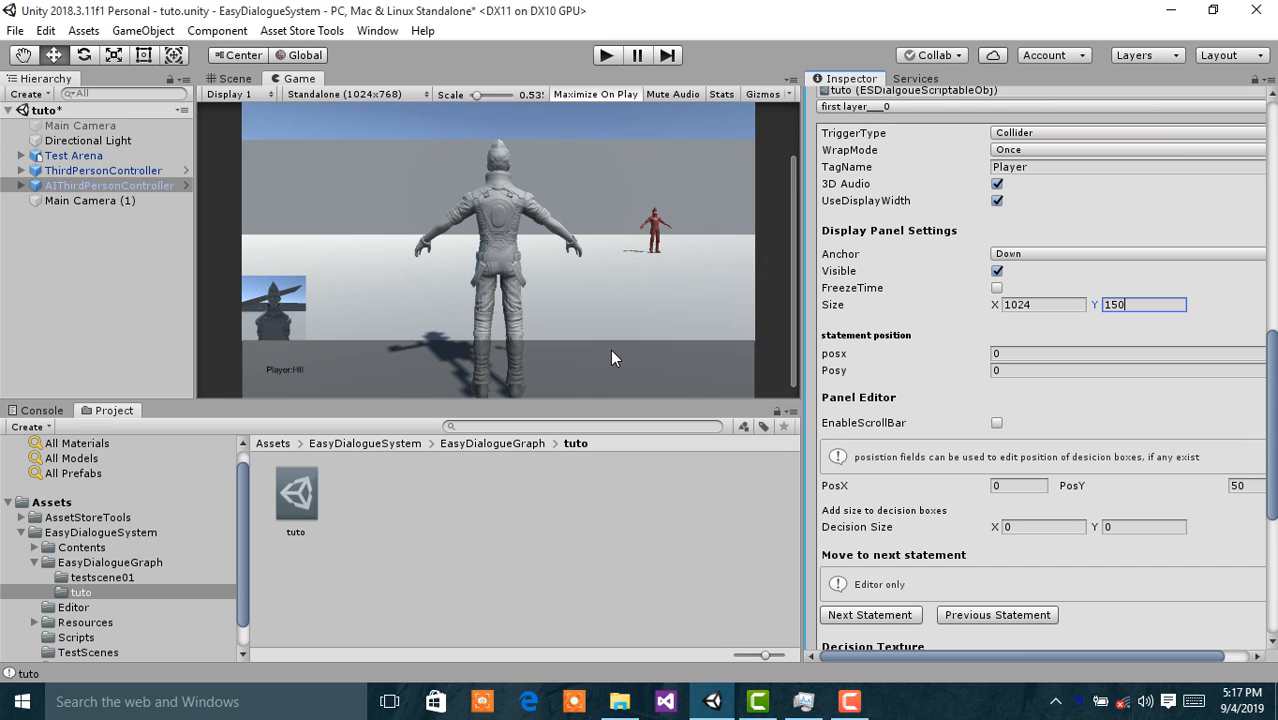
middle_click_drag(591, 326, 367, 262)
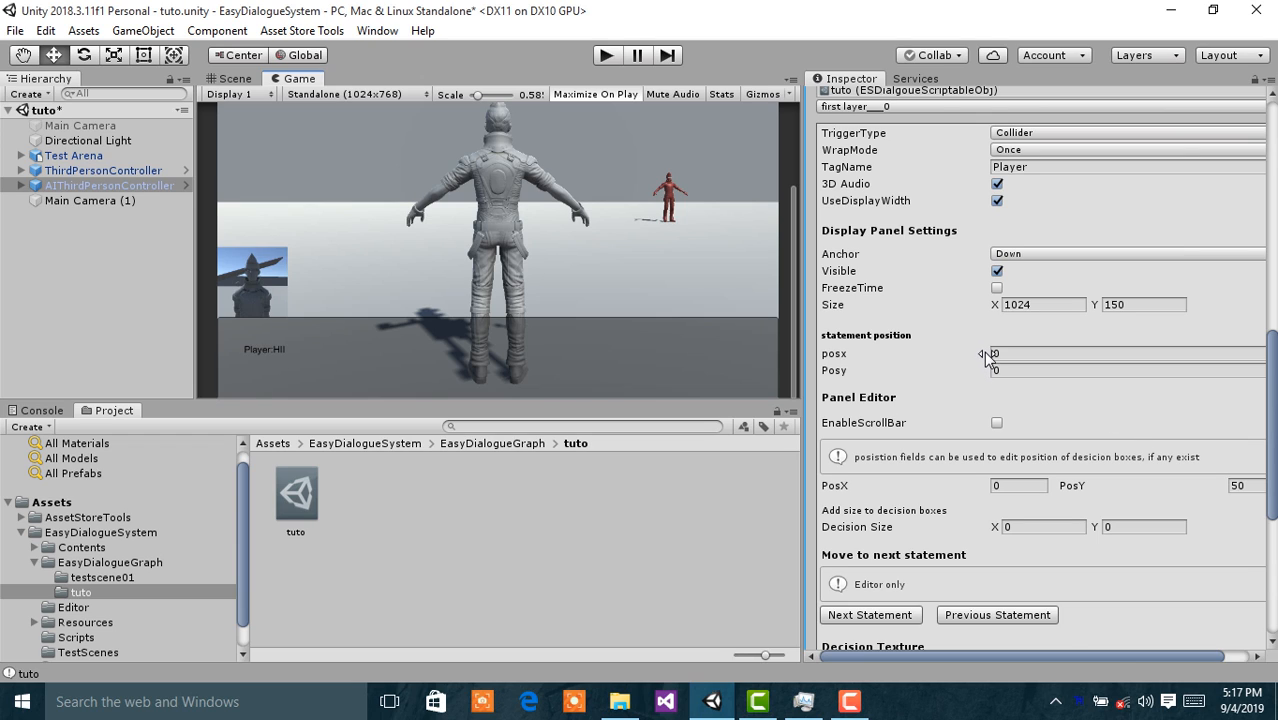
Step: Shift the statement's horizontal position to about 424 and reset posx to 0
left_click_drag(991, 358, 2, 470)
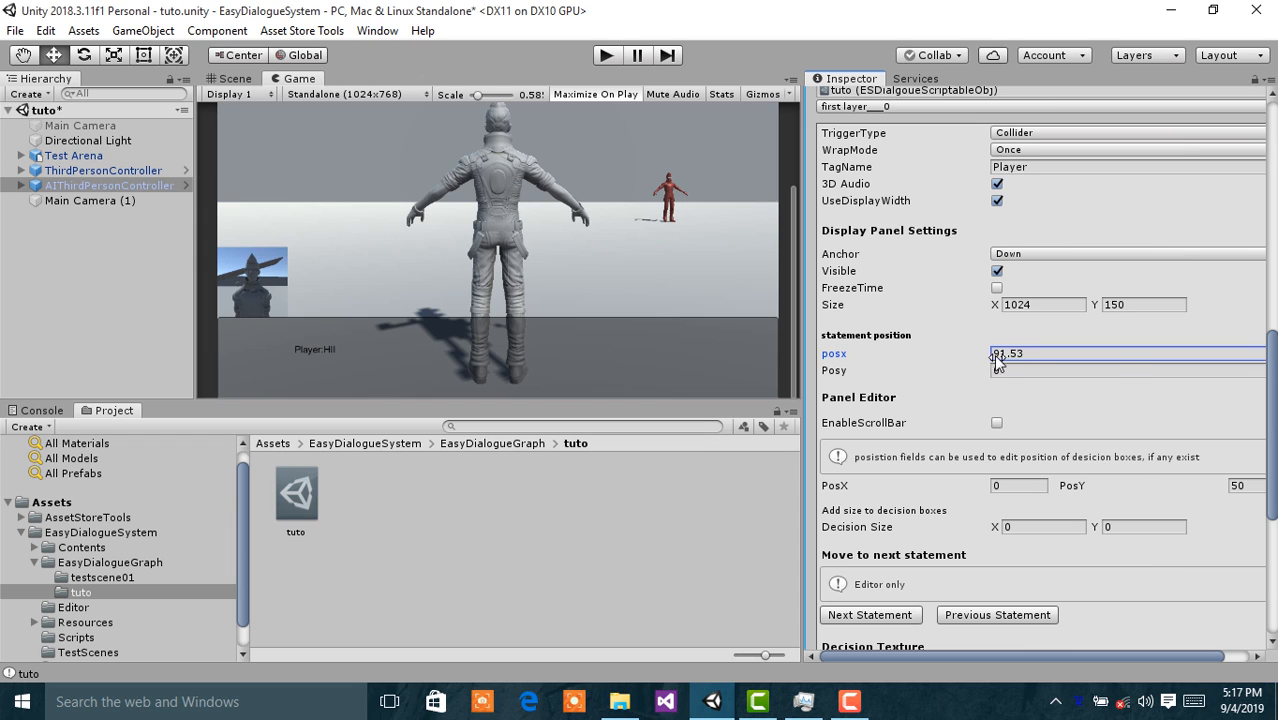
left_click_drag(997, 362, 689, 445)
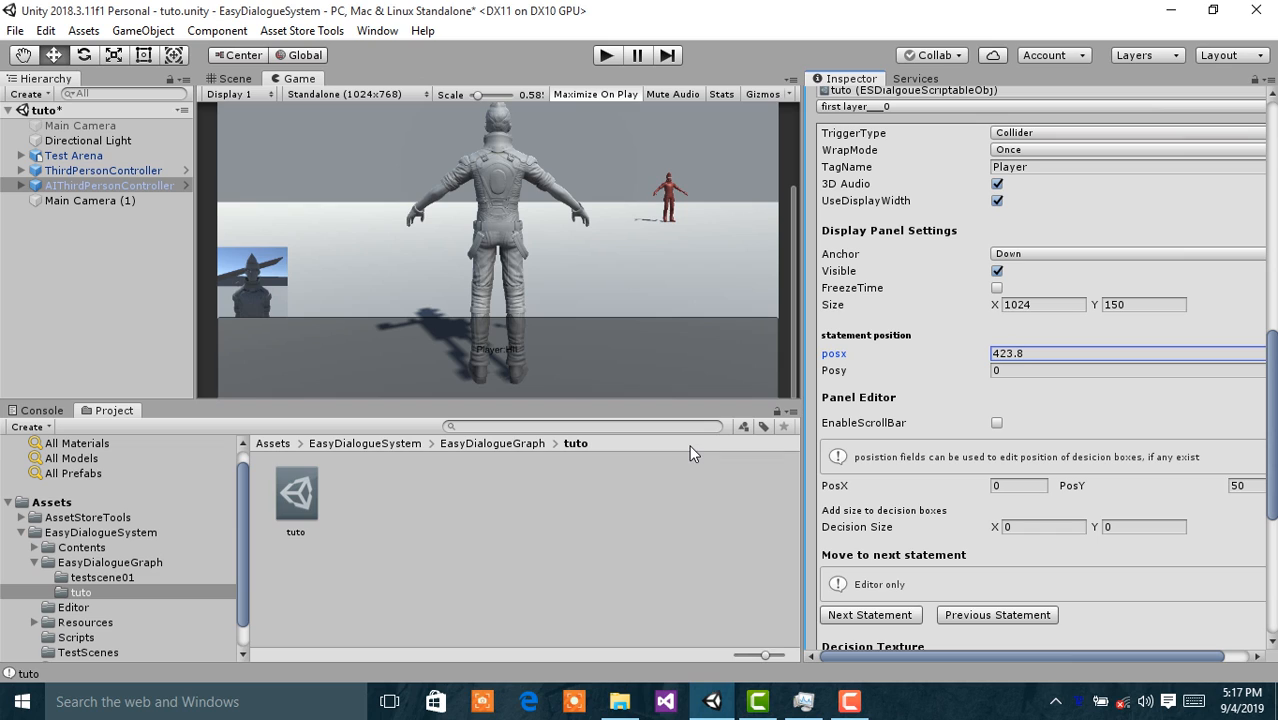
double_click(1035, 355)
type("0")
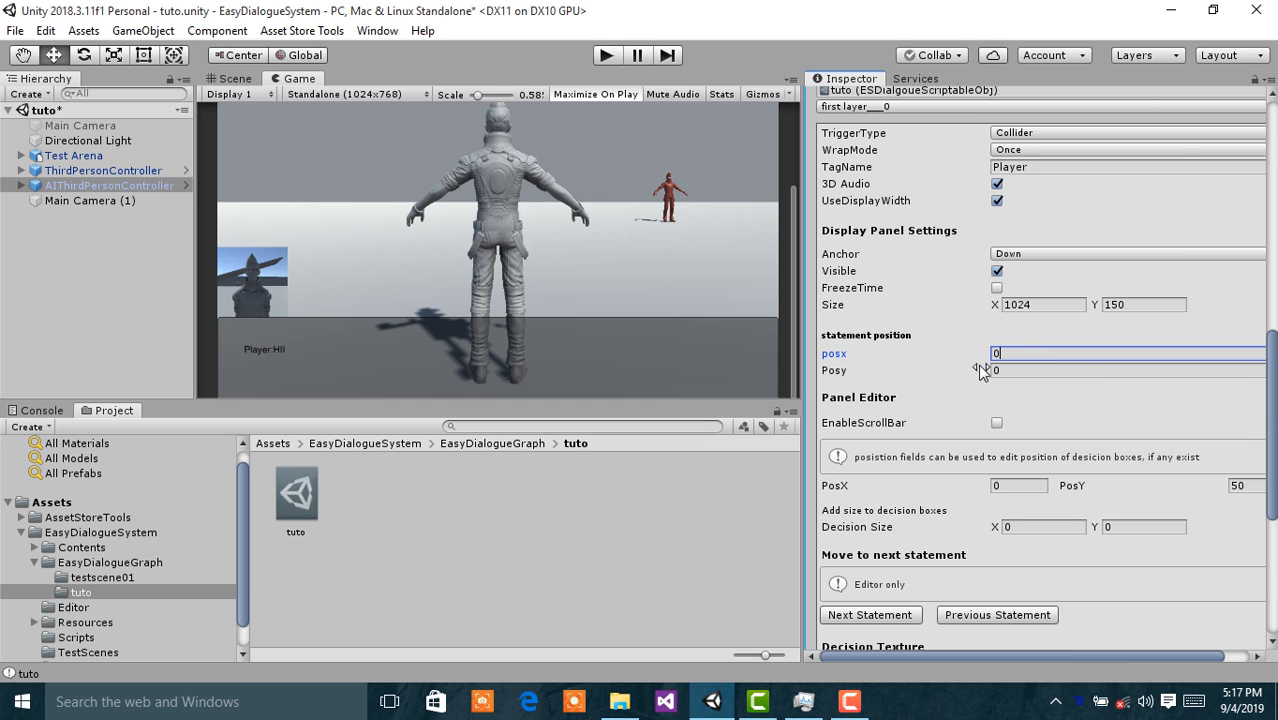
Step: Shift the statement's vertical position to about 79 and reset Posy to 0
left_click(998, 371)
left_click_drag(1028, 366, 1258, 370)
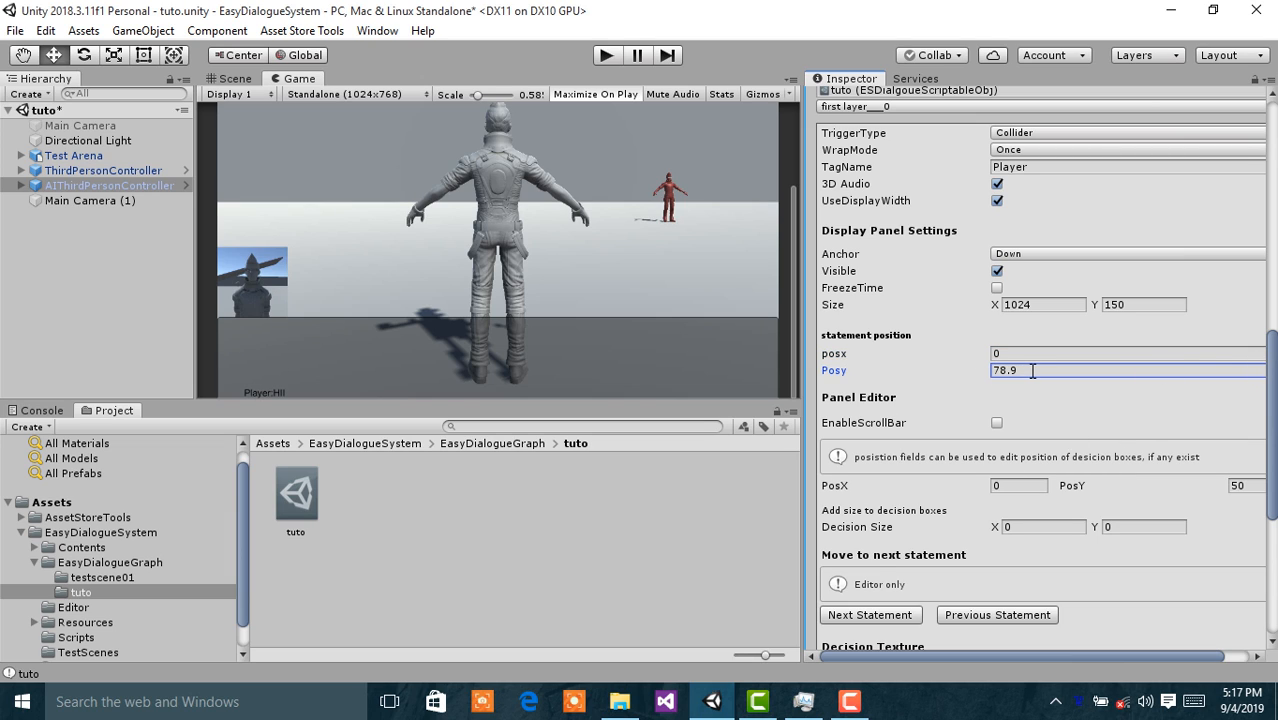
double_click(1036, 374)
type("0")
Step: Enable the panel's scroll bar and move the statement down to a Posy of 45.24
scroll(970, 414, "down", 3)
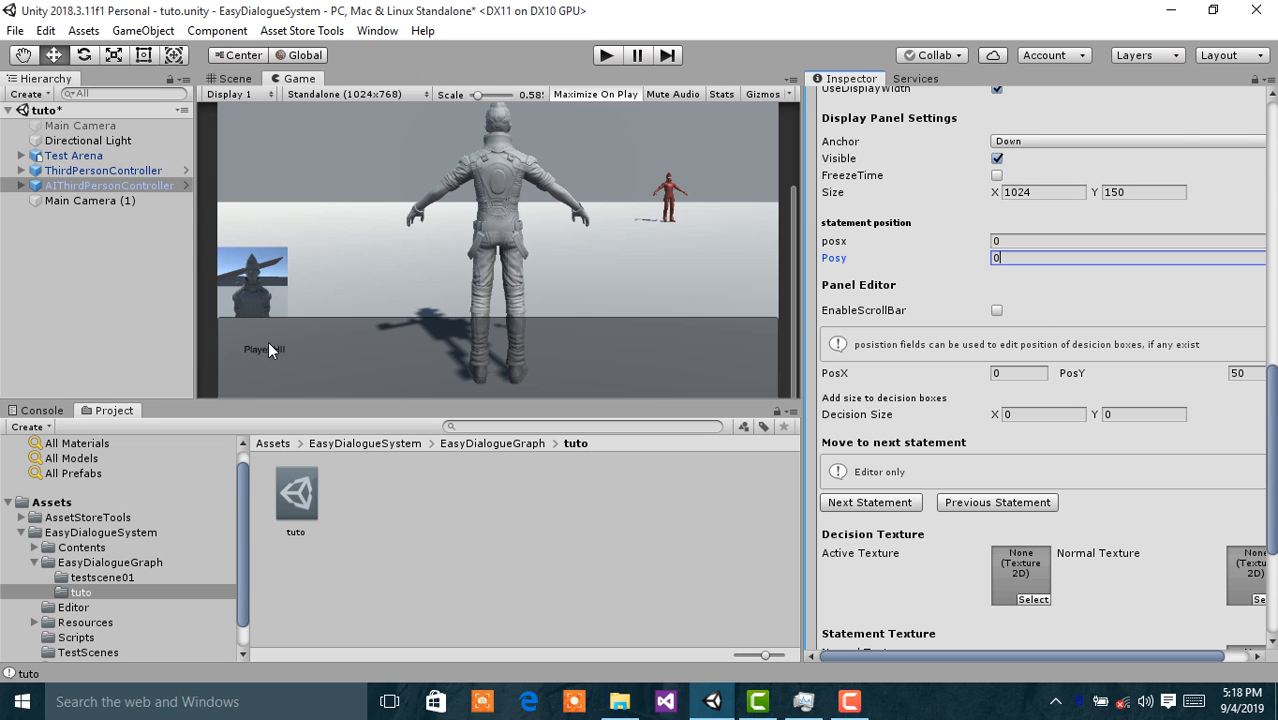
left_click(997, 311)
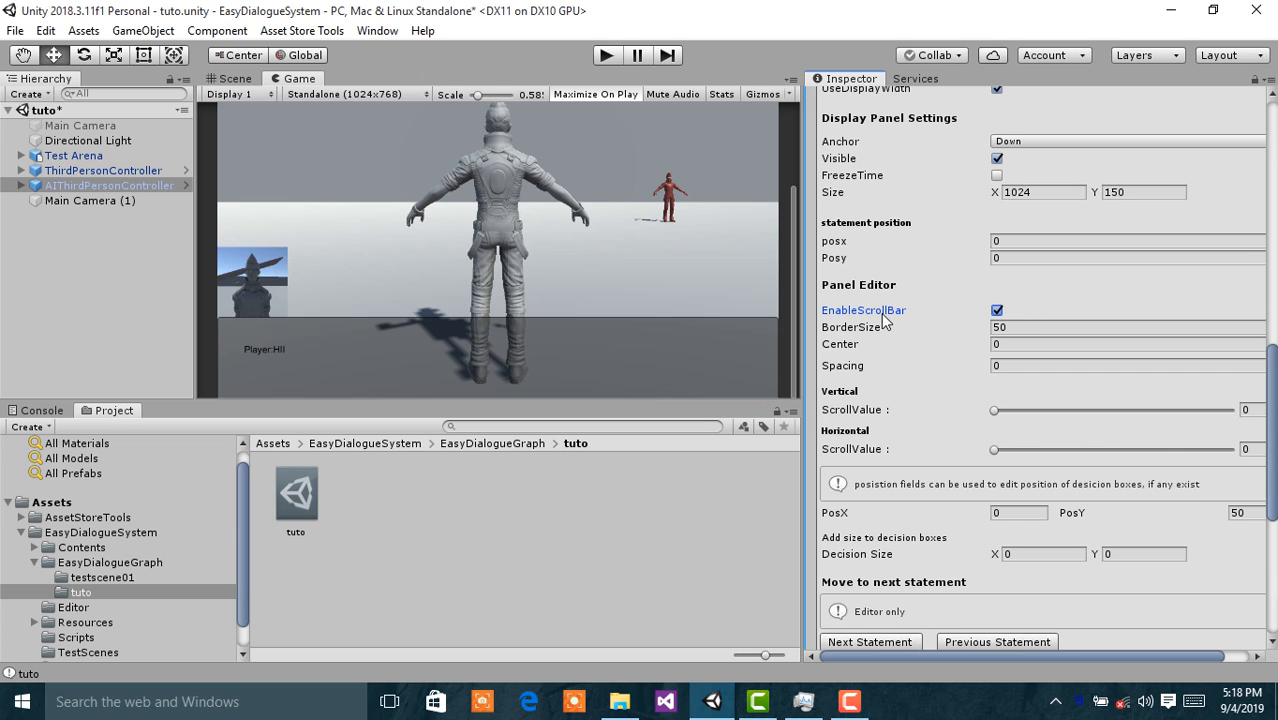
left_click(1005, 259)
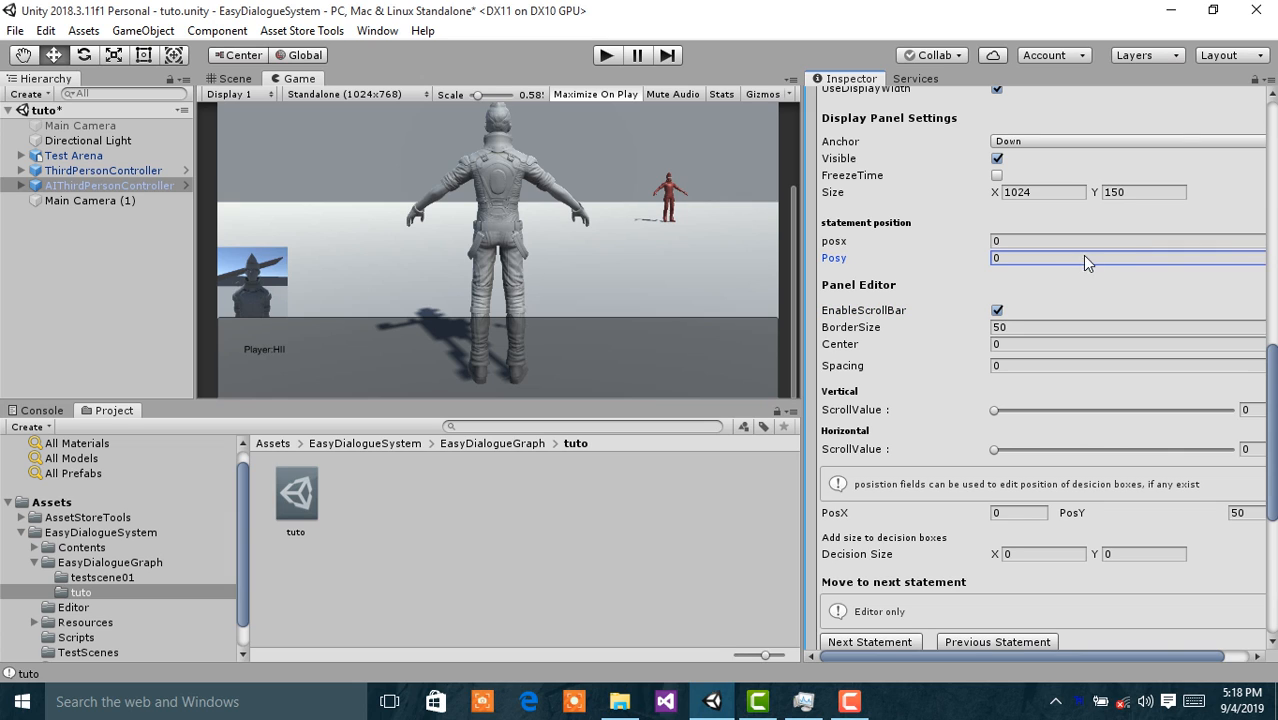
type("28.06")
left_click_drag(1126, 282, 1146, 278)
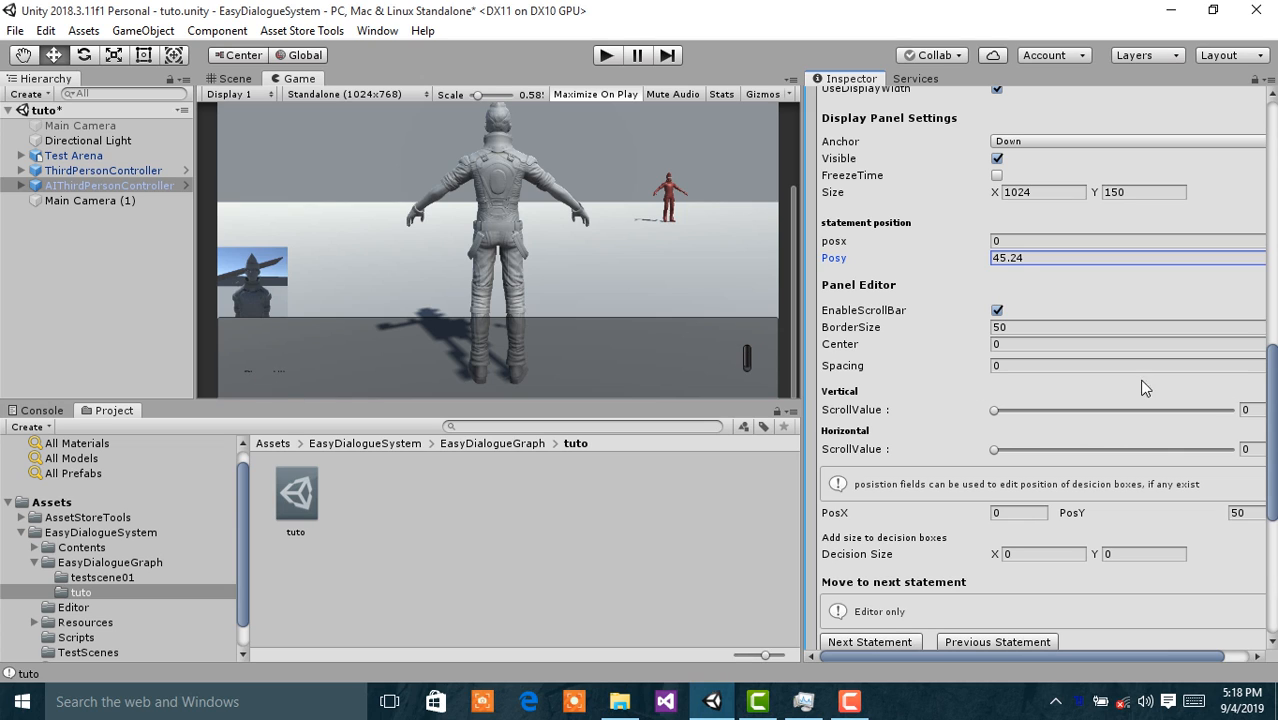
Step: Test the horizontal and vertical ScrollValue settings of the panel and return both to 0
left_click(1006, 449)
left_click_drag(1047, 454, 923, 461)
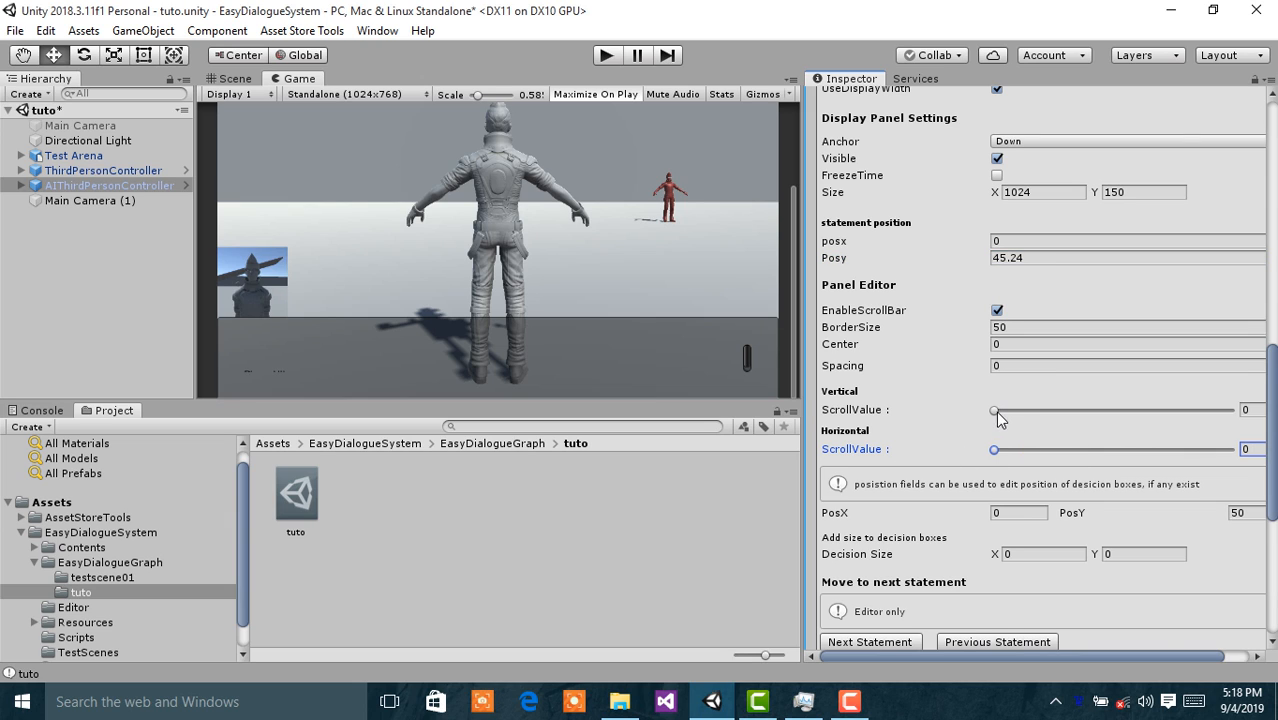
left_click_drag(996, 414, 960, 420)
left_click_drag(1073, 418, 1150, 420)
mouse_move(958, 419)
left_mouse_down()
mouse_move(928, 423)
mouse_move(996, 407)
mouse_move(1231, 422)
mouse_move(961, 437)
left_mouse_up()
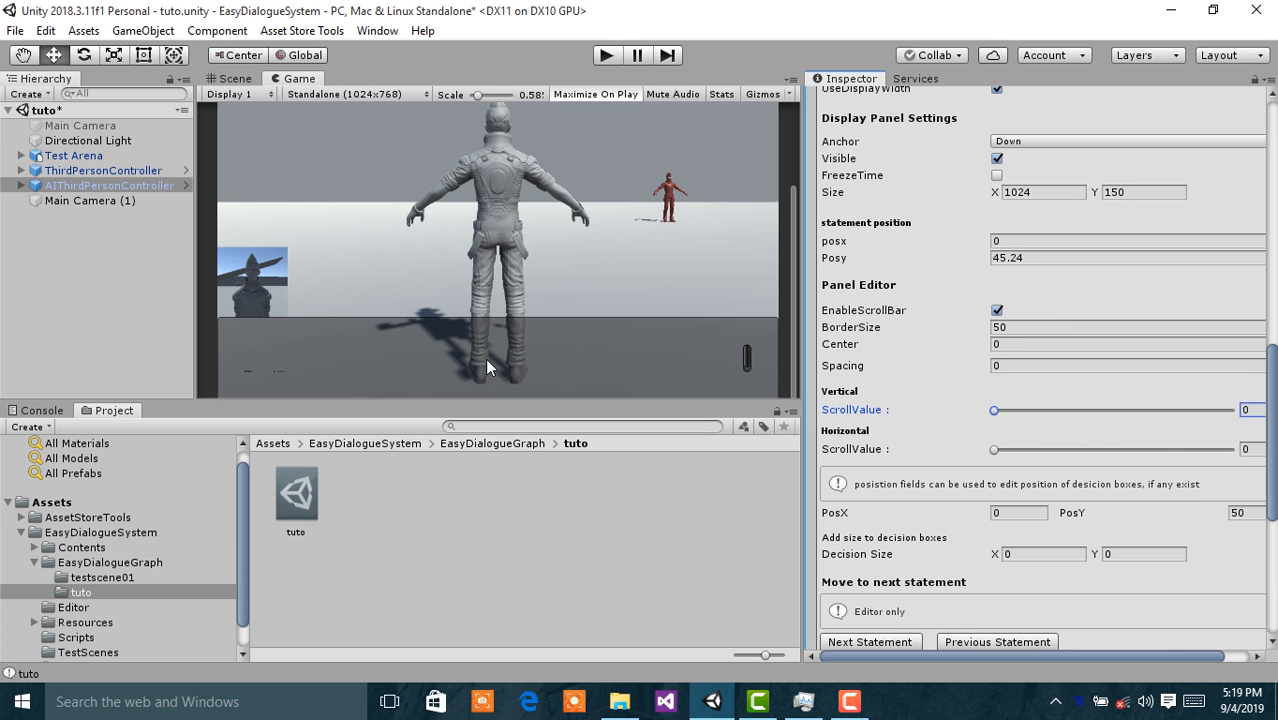
Step: Disable the panel's scroll bar and set the statement's Posy to 0
left_click(997, 311)
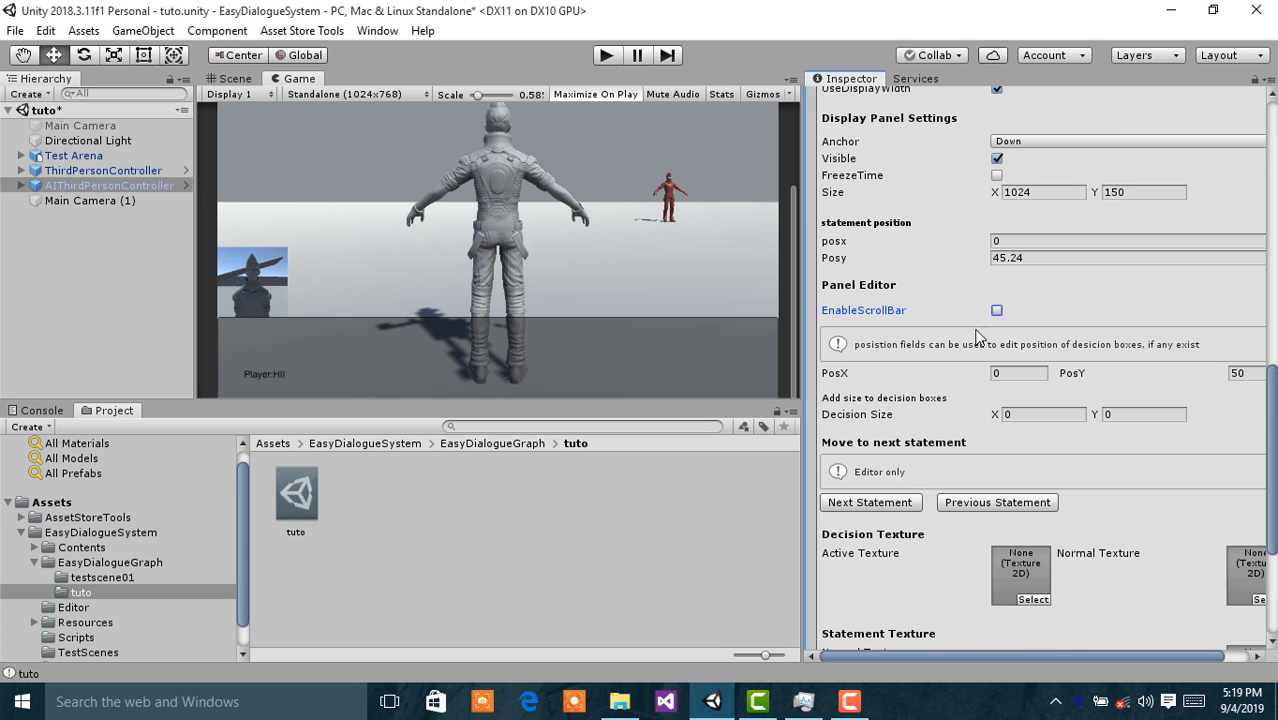
left_click(1023, 261)
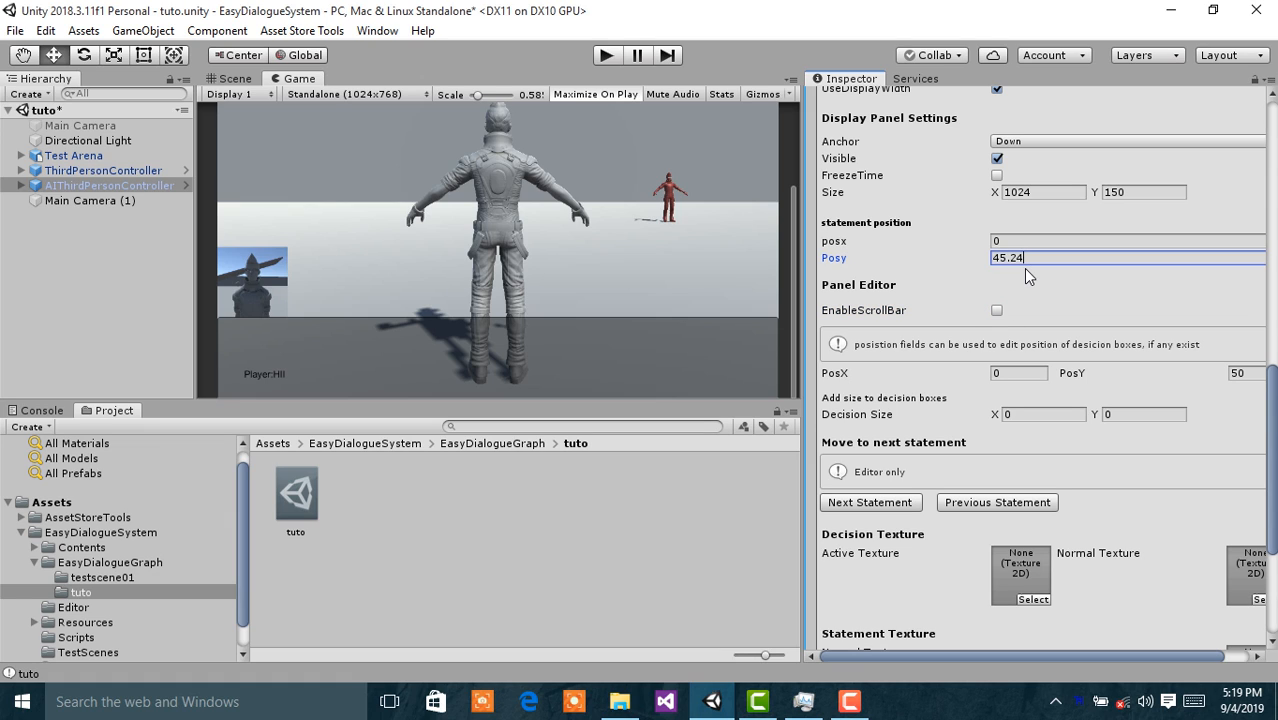
type("0")
Step: Open the tuto graph in the node editor, look through the first layer's statement nodes, and close the editor
left_click(293, 508)
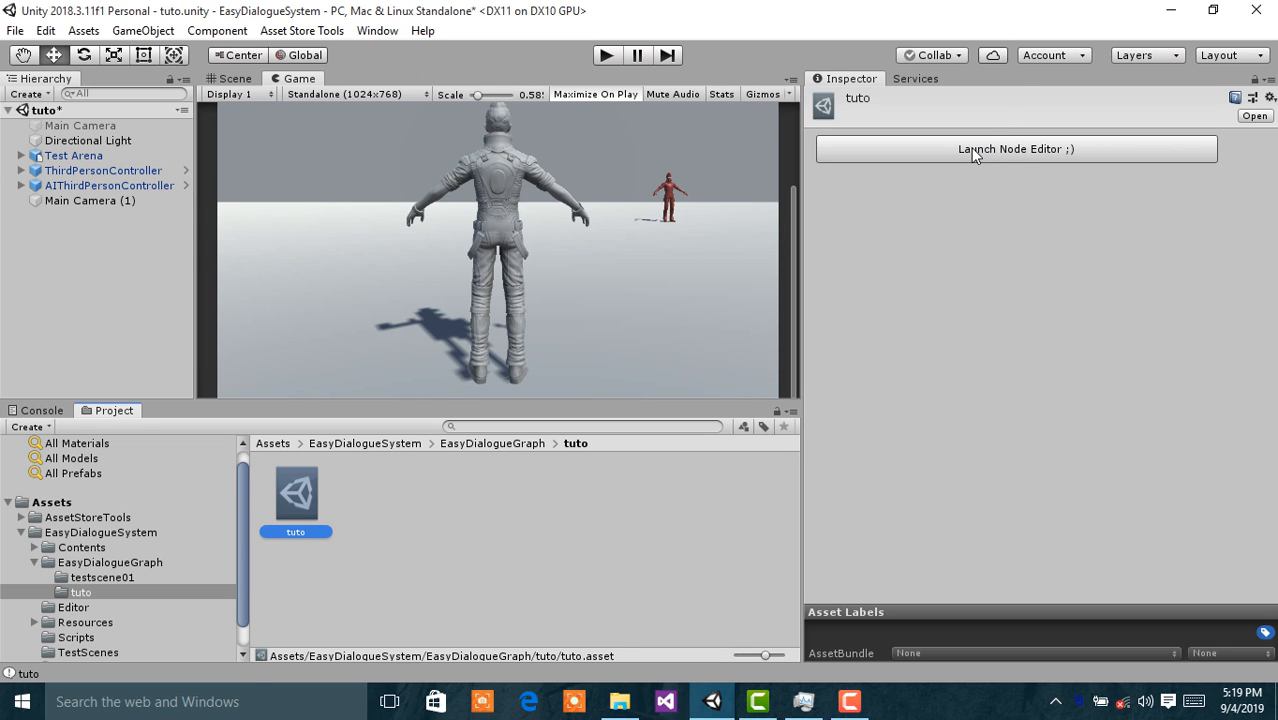
left_click(972, 148)
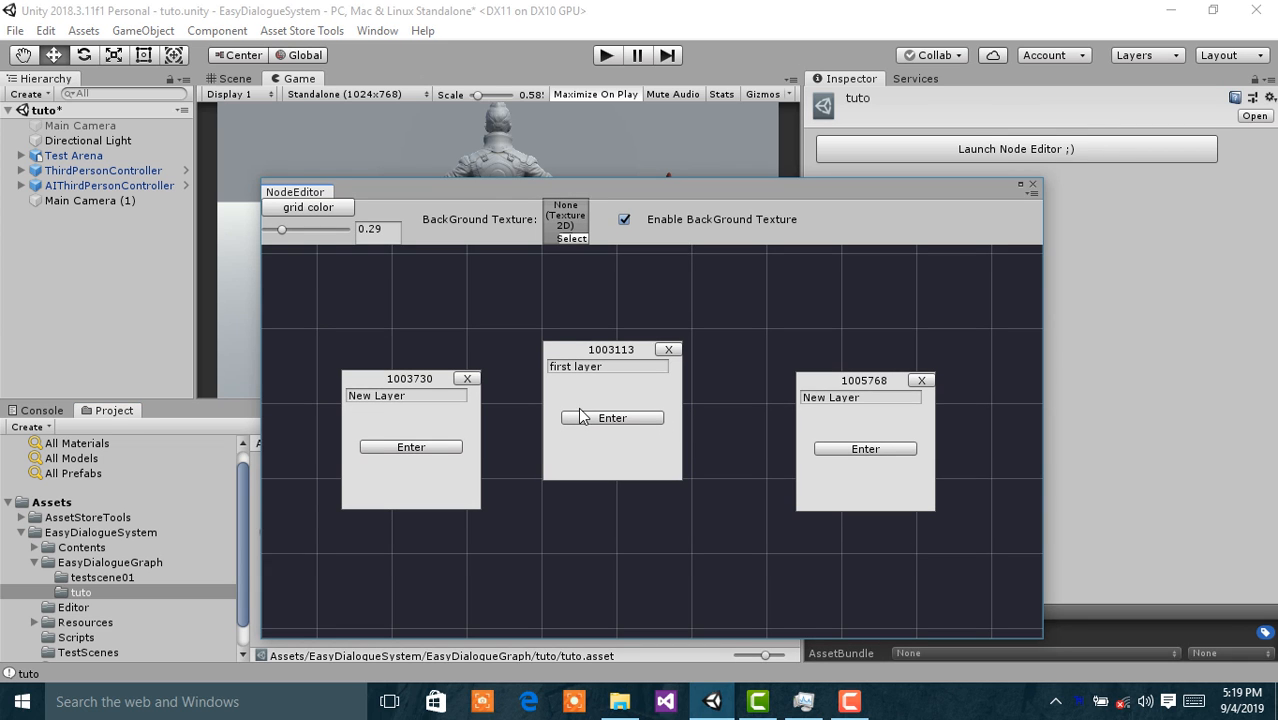
left_click(586, 423)
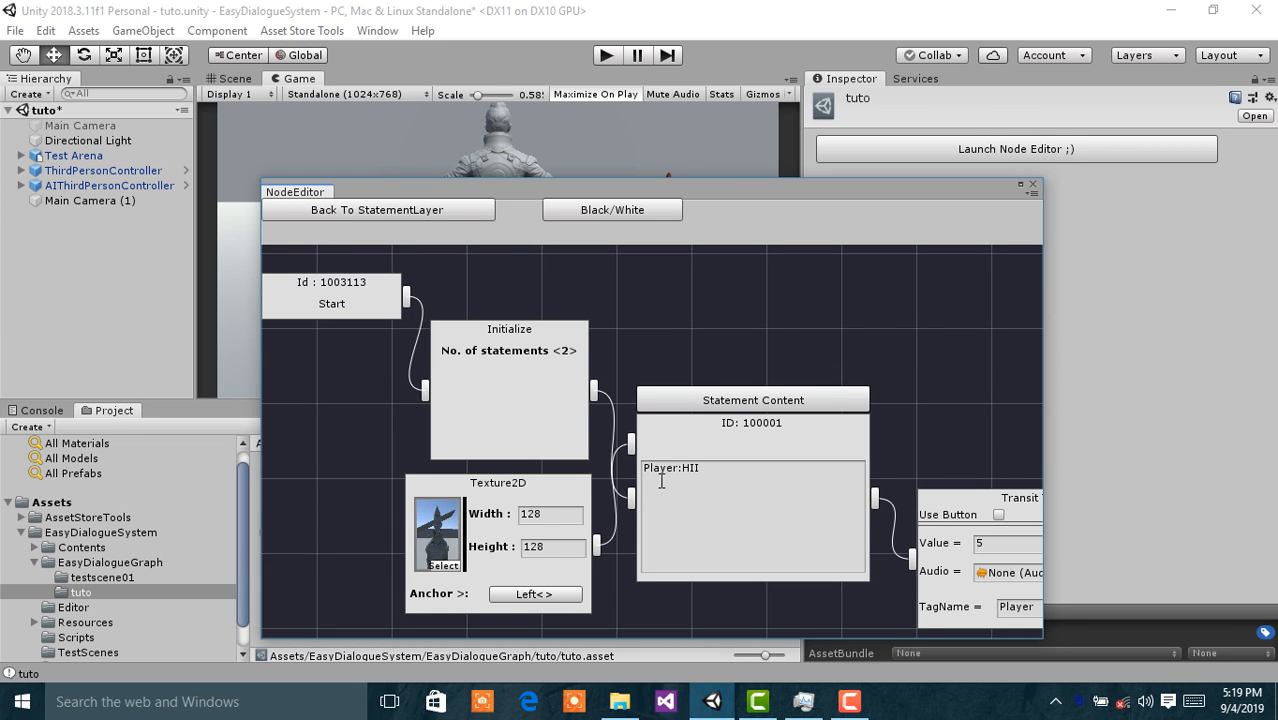
middle_click_drag(661, 481, 626, 386)
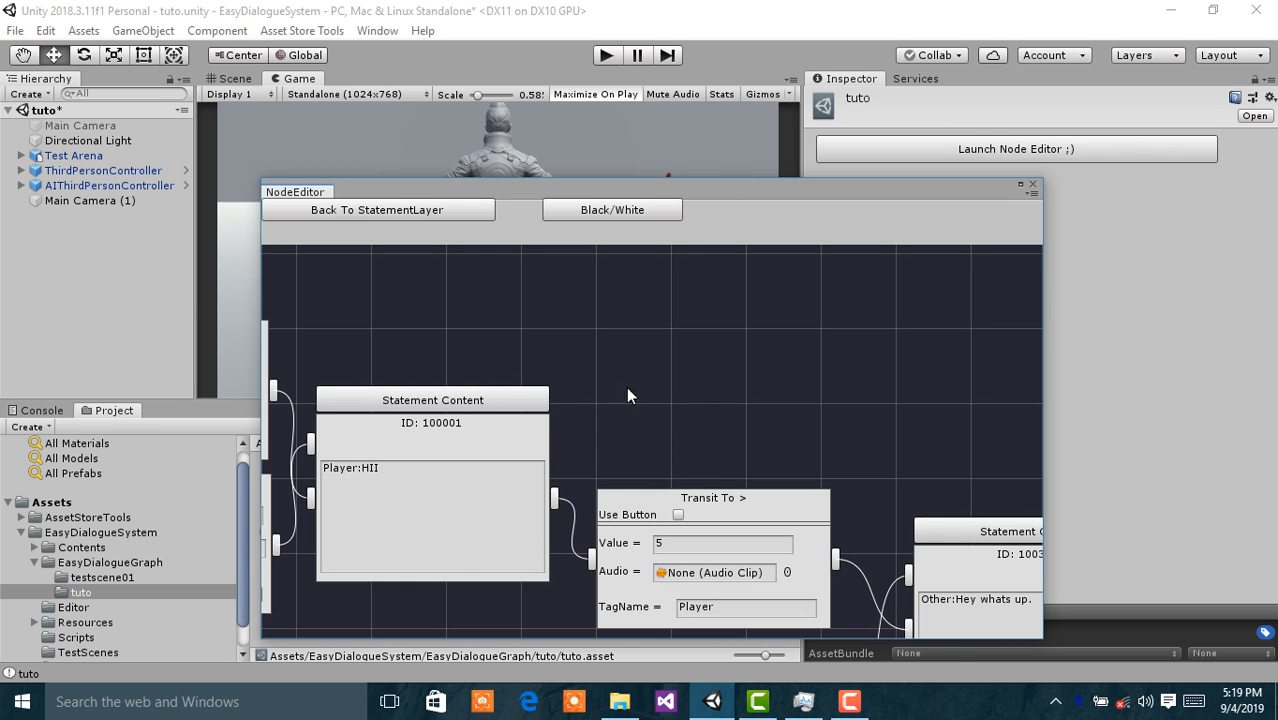
left_click(1032, 186)
left_click(896, 240)
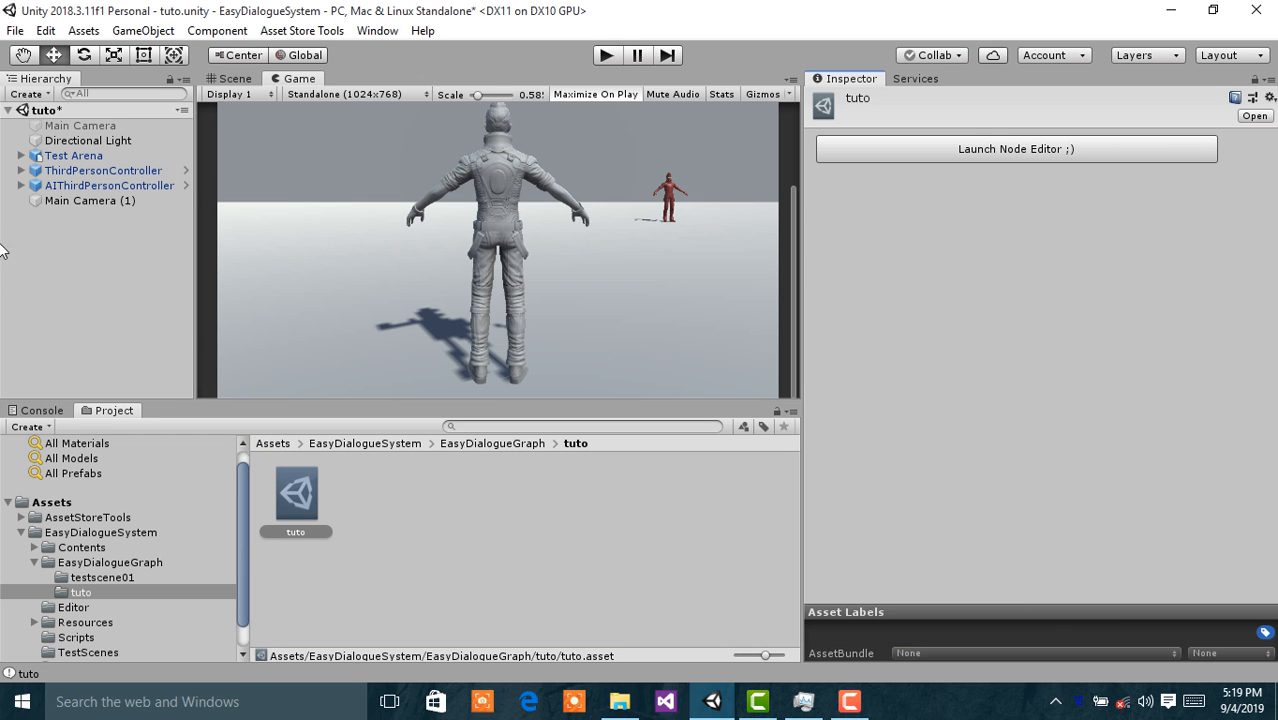
Step: Preview the AIThirdPersonController's dialogue by moving to the next statement, back to the previous one, and forward again
left_click(72, 184)
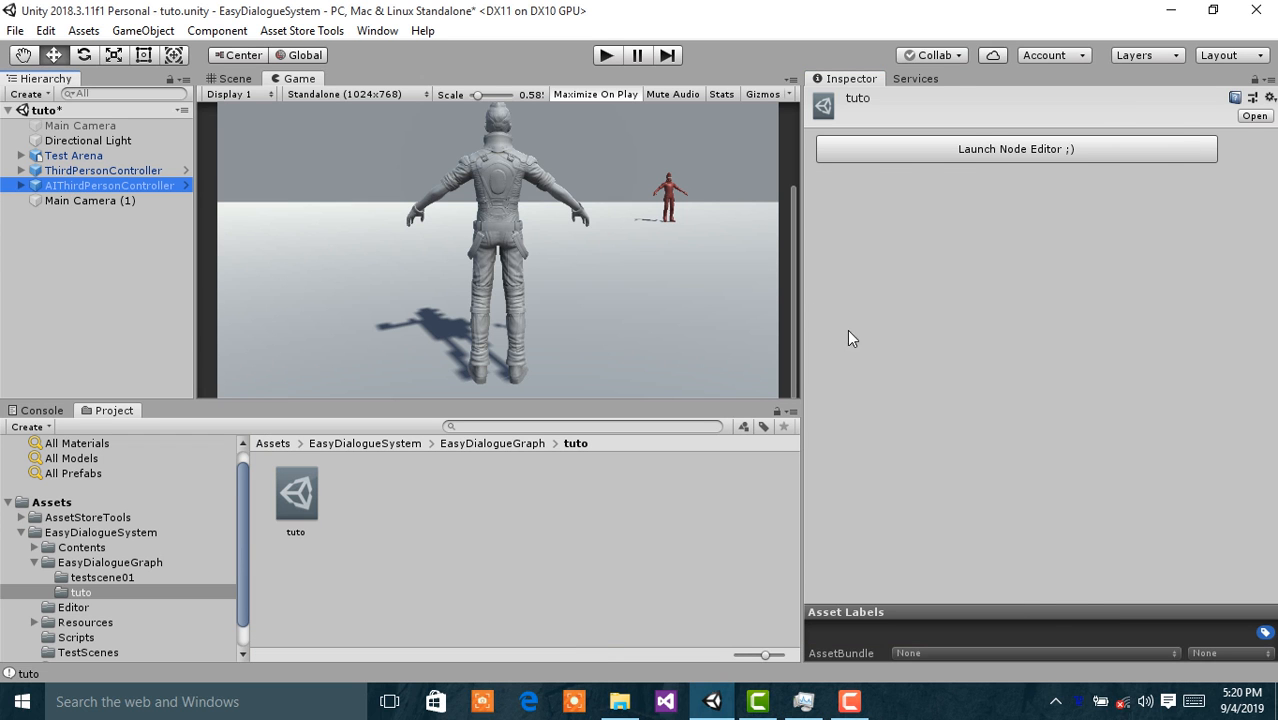
scroll(1037, 484, "down", 15)
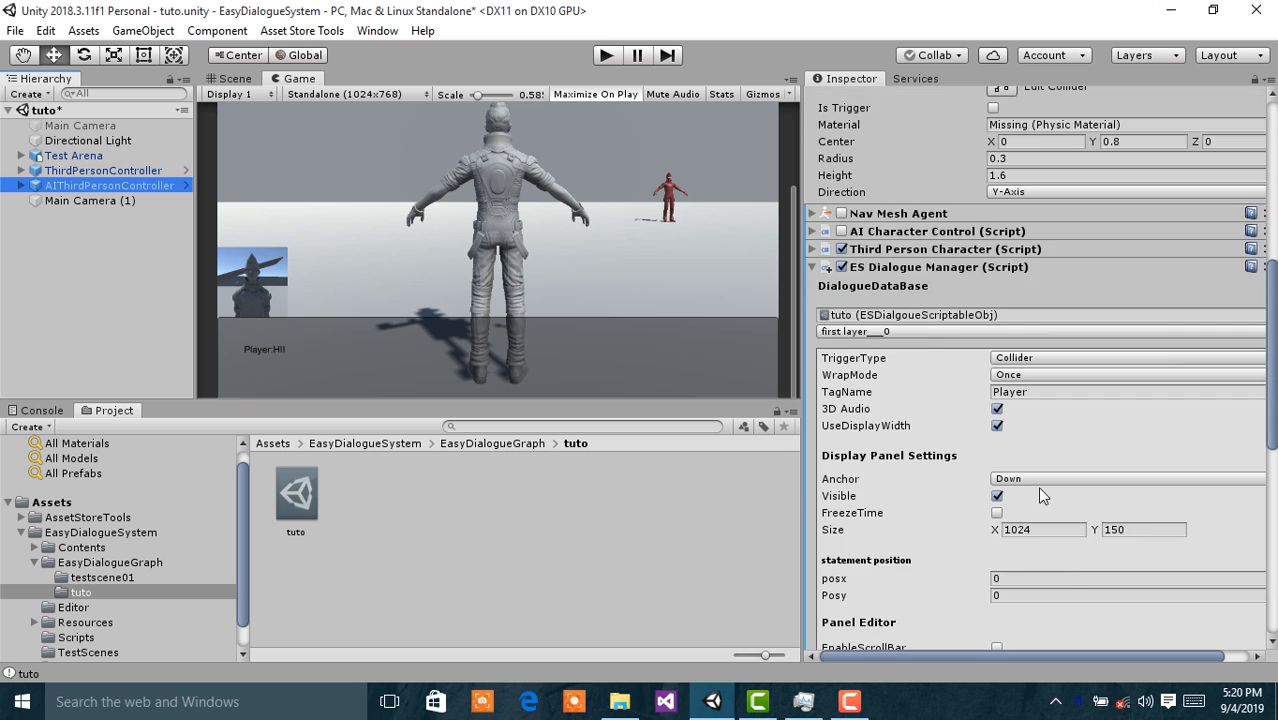
scroll(1080, 347, "down", 1)
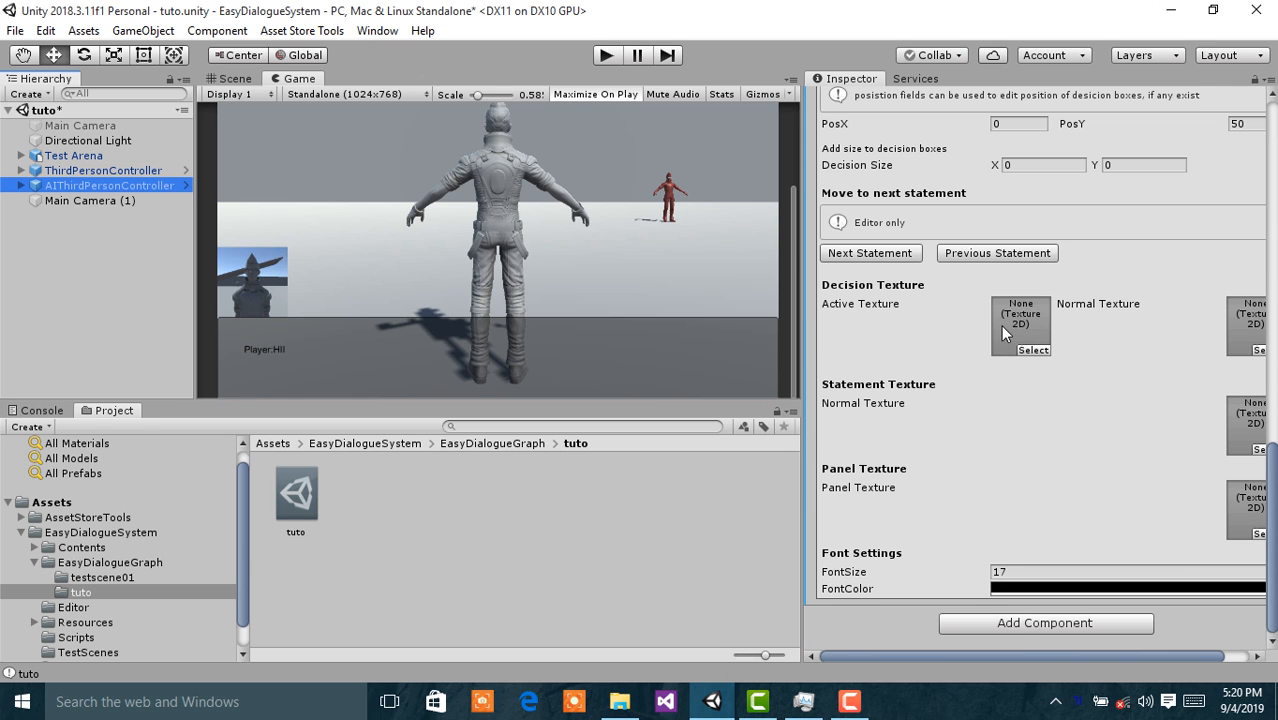
scroll(1000, 325, "up", 4)
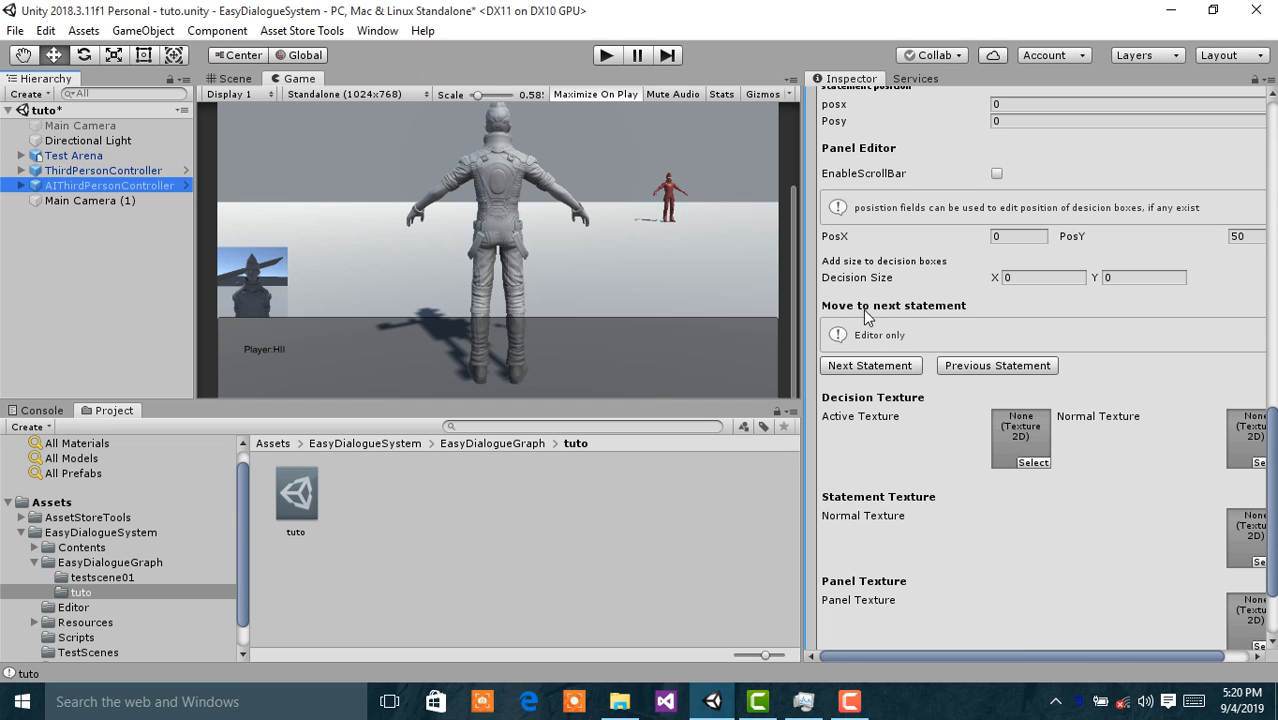
left_click(904, 365)
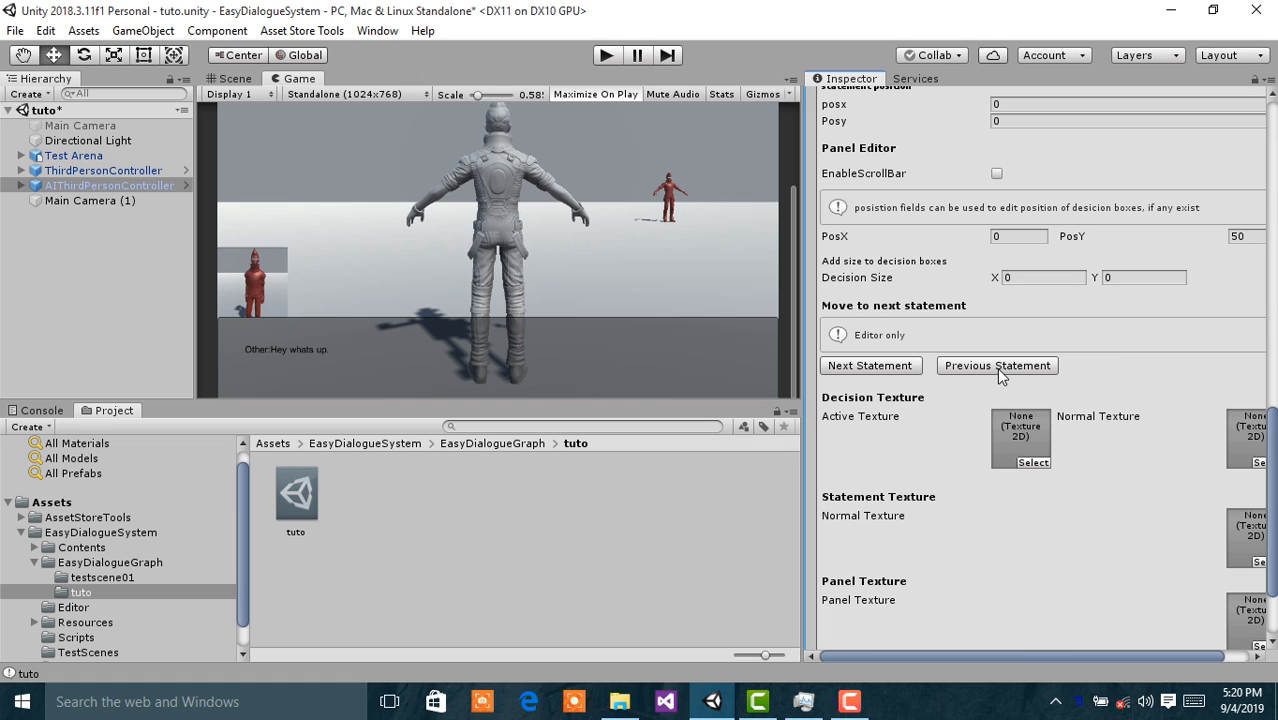
left_click(951, 370)
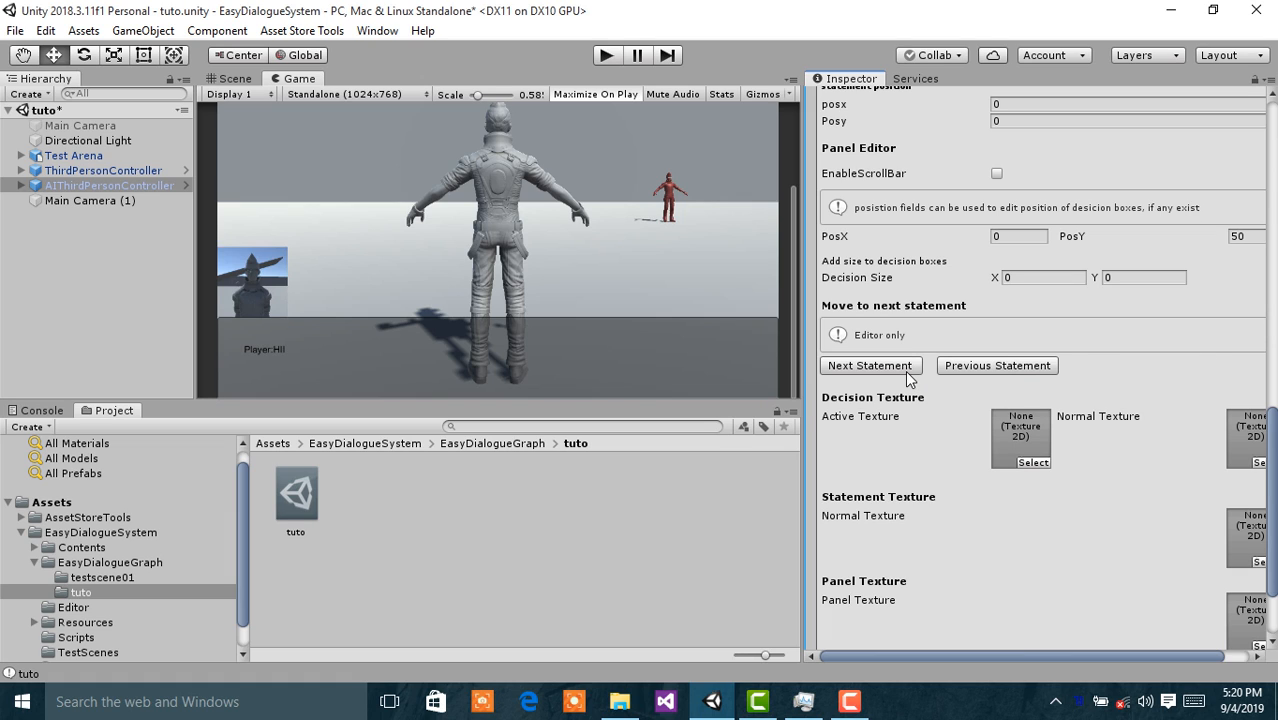
left_click(903, 366)
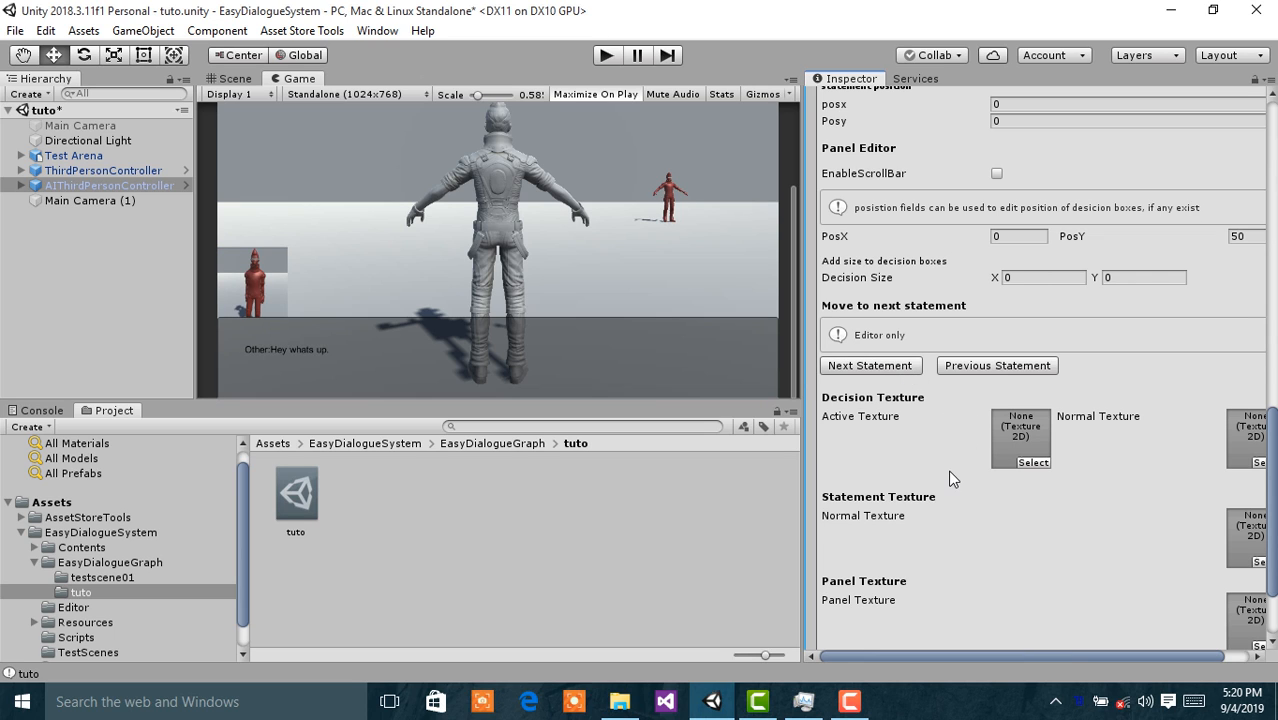
Step: Assign the bluebox texture as the statement's Normal Texture
scroll(950, 476, "down", 3)
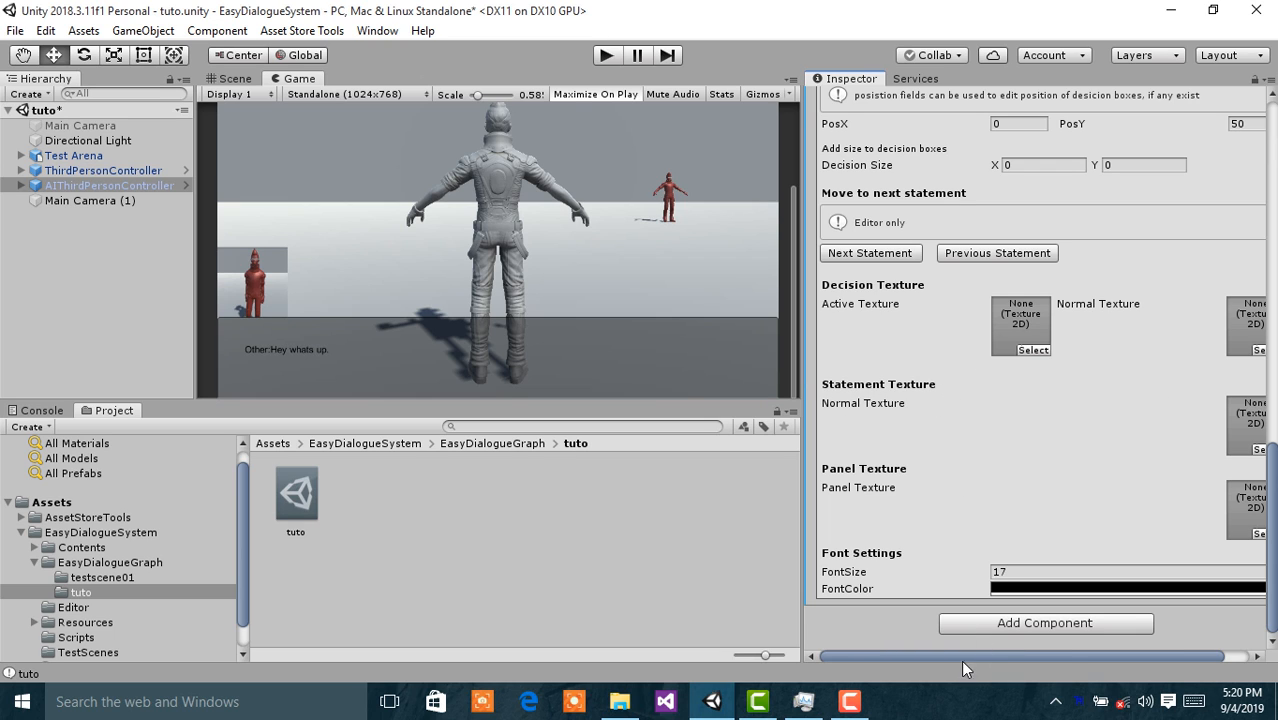
left_click_drag(971, 656, 925, 666)
left_click_drag(1162, 658, 1188, 658)
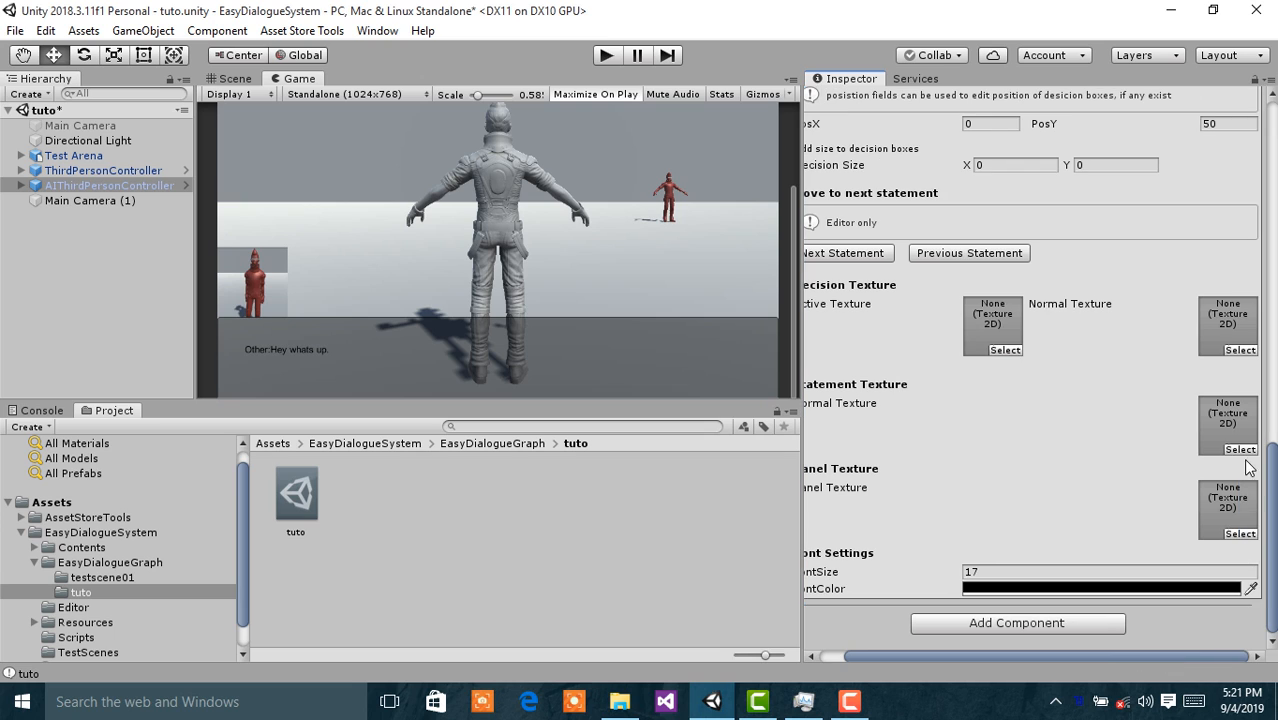
left_click(1241, 450)
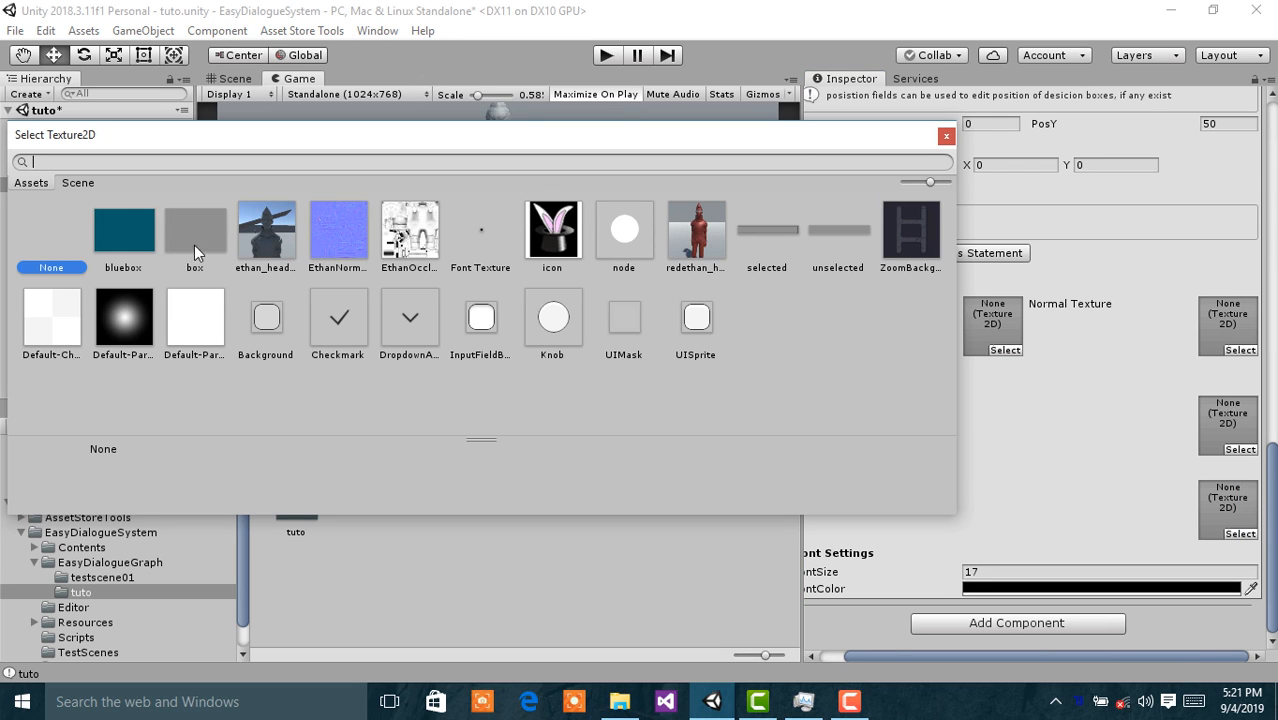
double_click(118, 228)
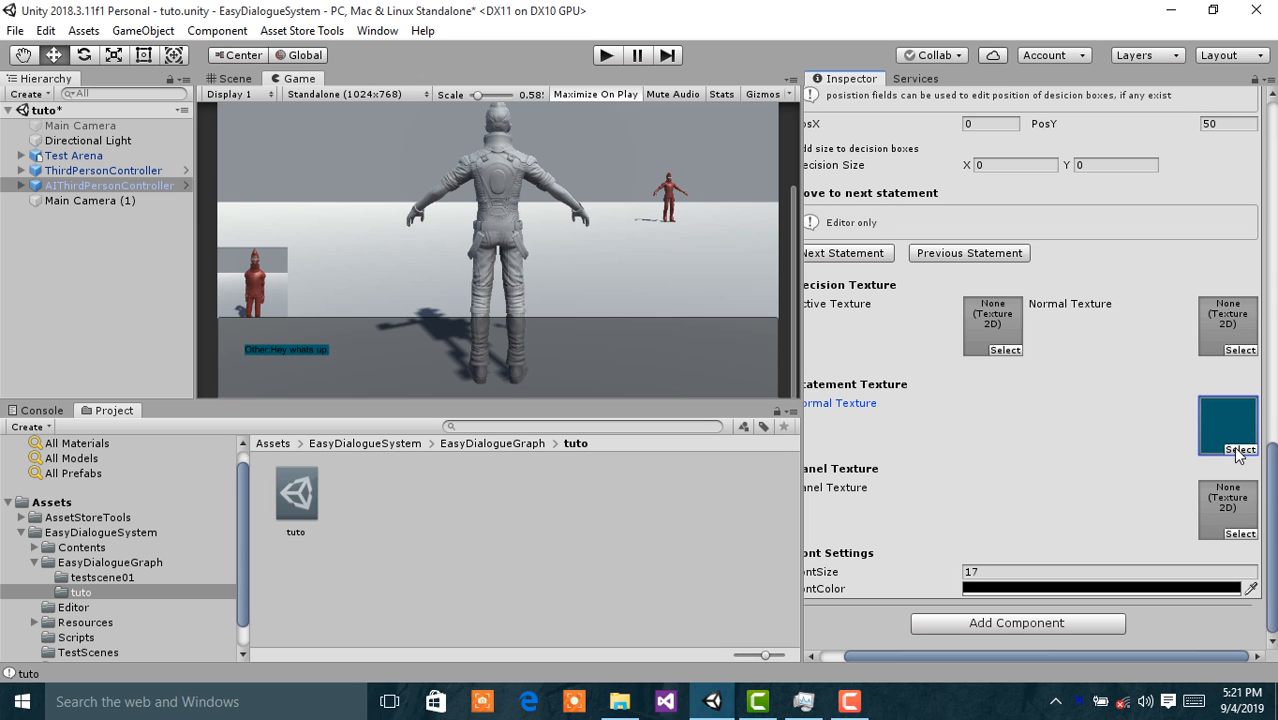
Step: Assign the box texture as the dialogue panel's Panel Texture
scroll(1142, 488, "up", 3)
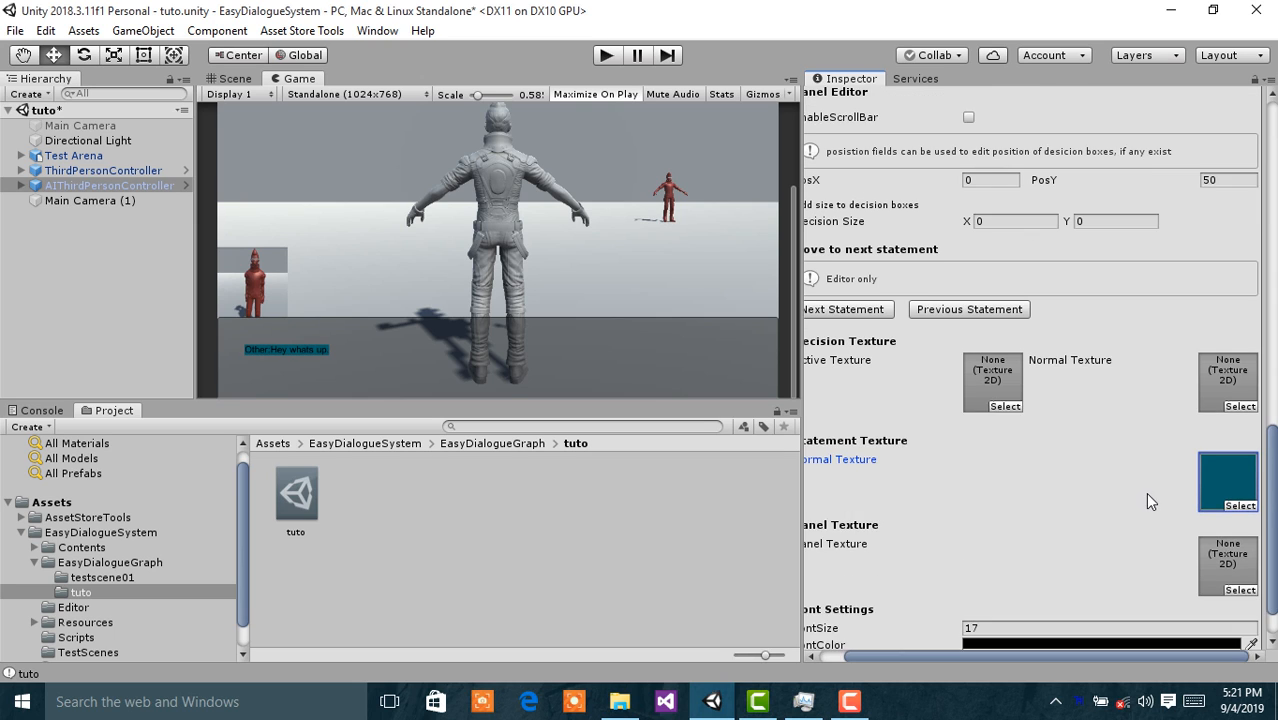
scroll(1145, 492, "down", 3)
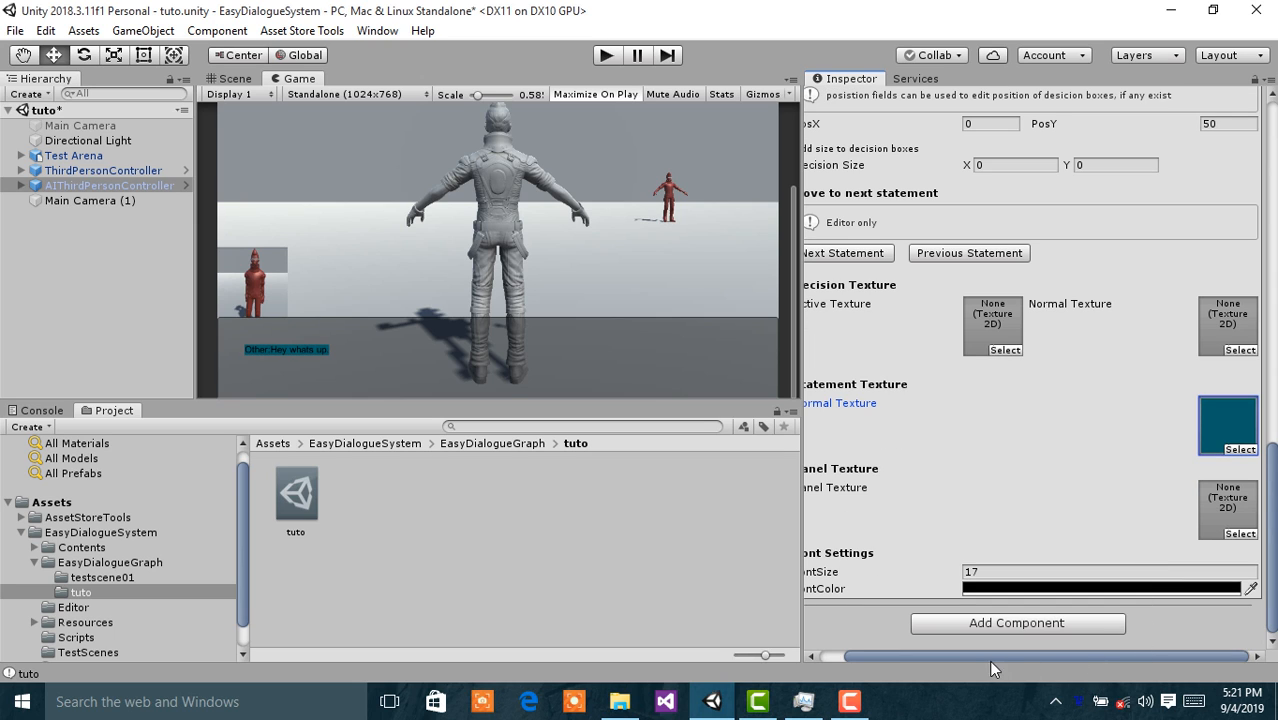
left_click_drag(988, 657, 1190, 625)
left_click(1241, 534)
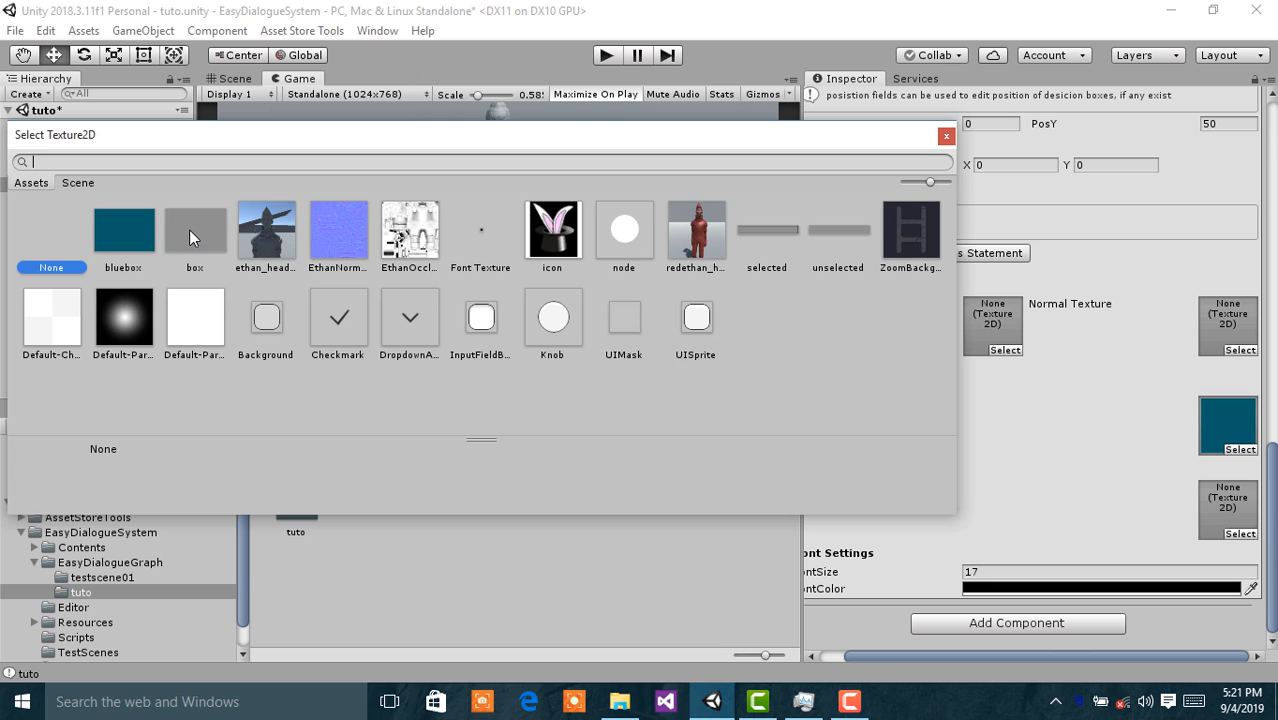
double_click(189, 229)
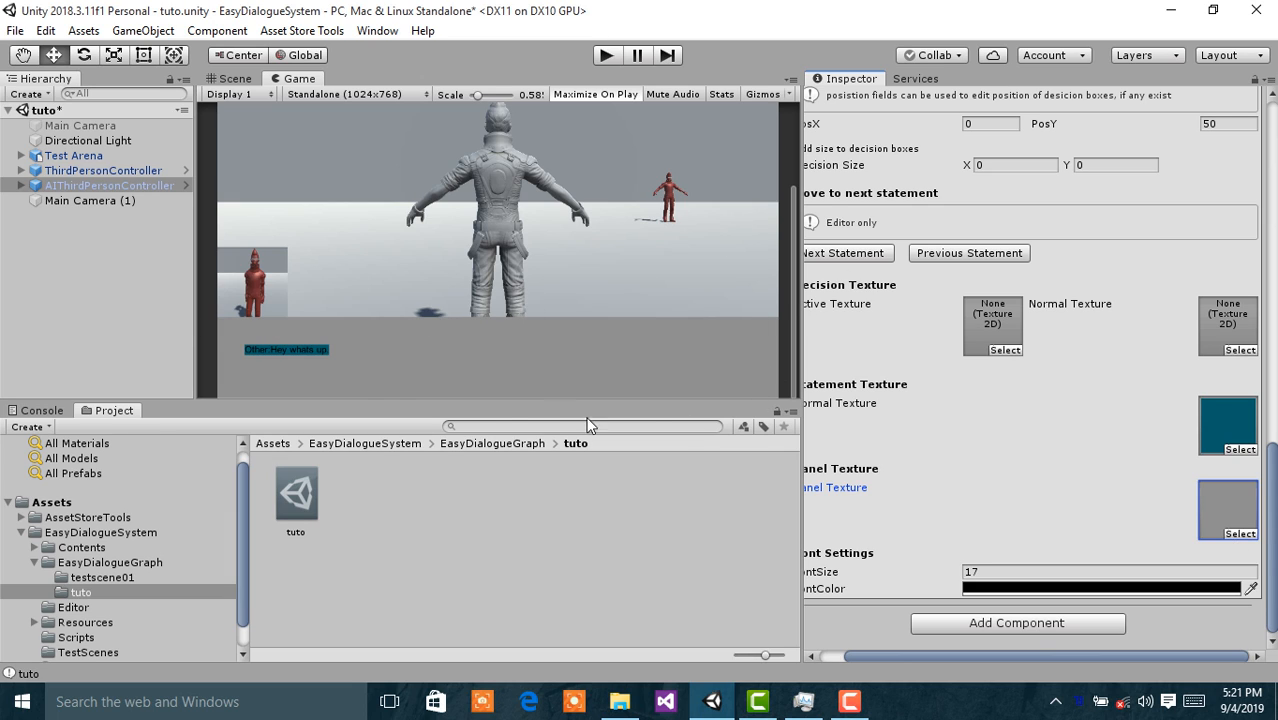
Step: Reset the AIThirdPersonController's Panel Texture to None
left_click(1233, 533)
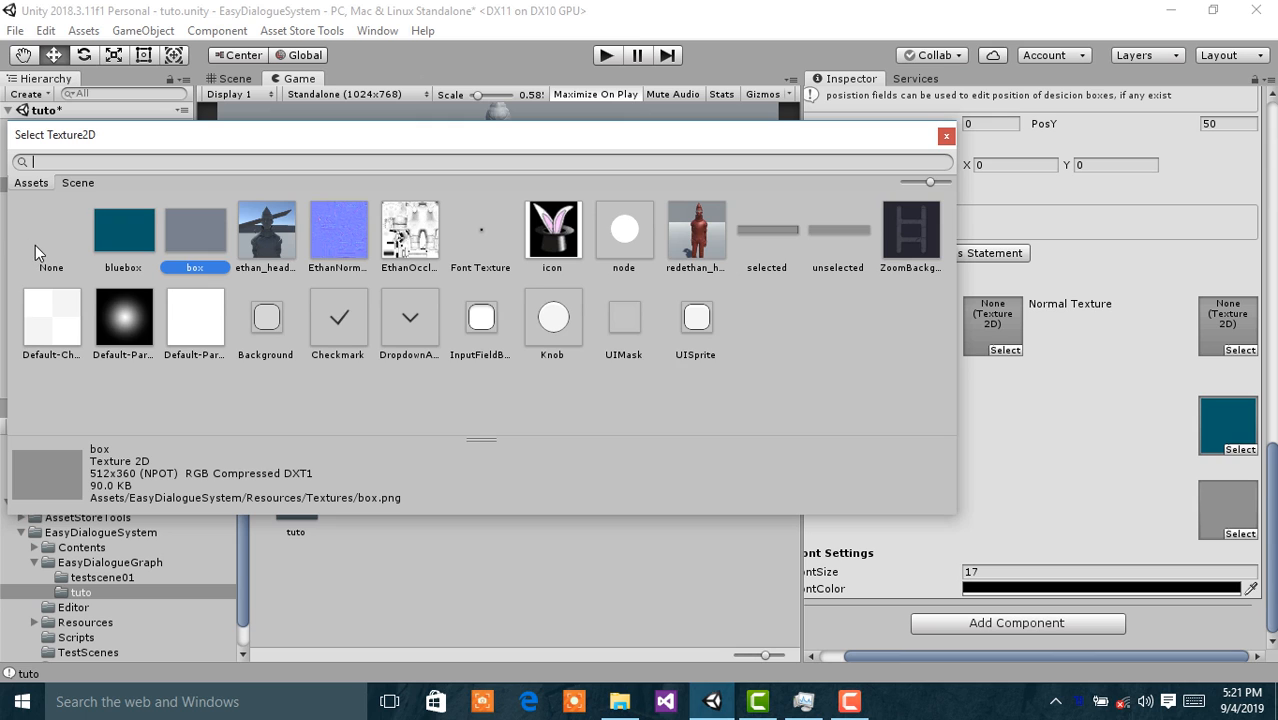
double_click(33, 246)
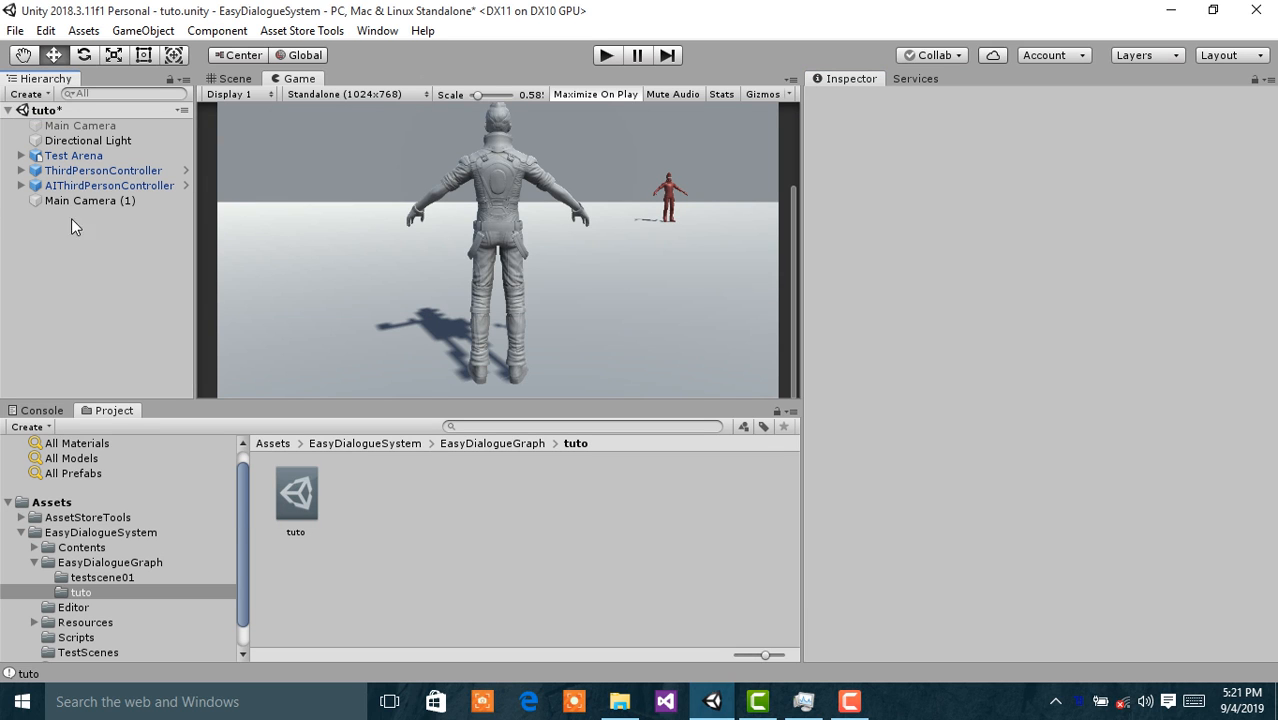
left_click(61, 186)
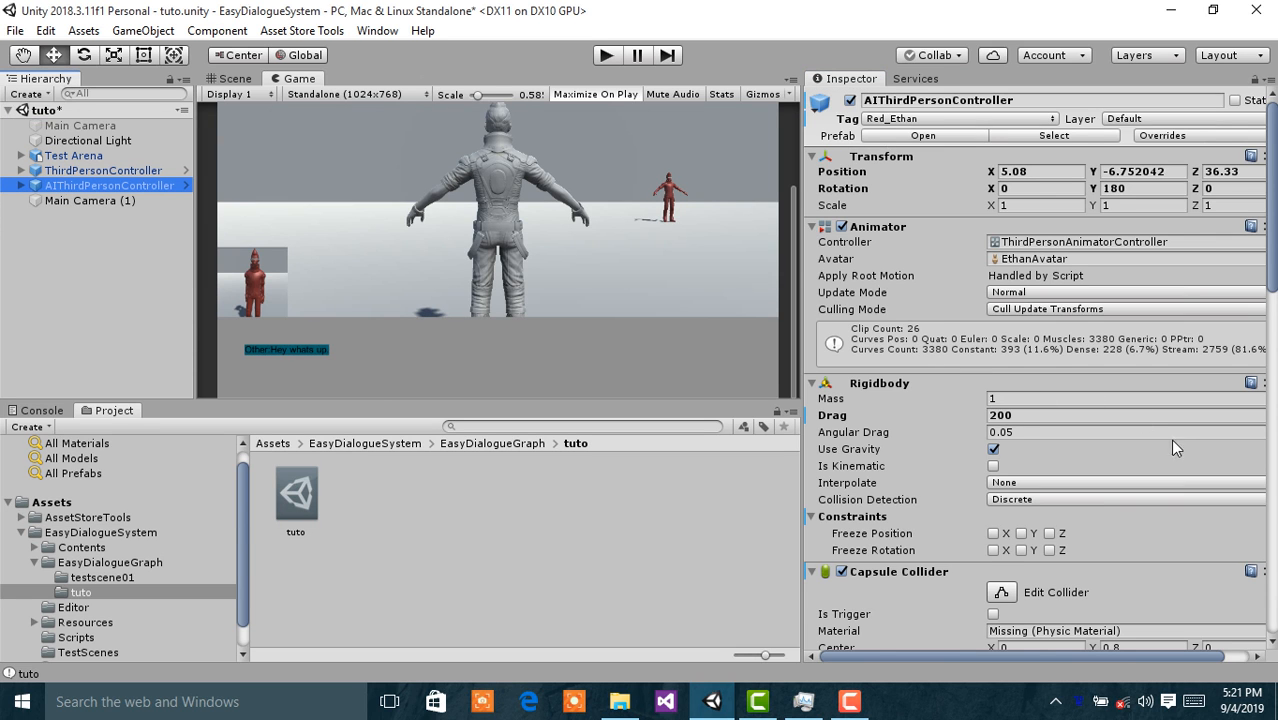
scroll(1175, 448, "down", 15)
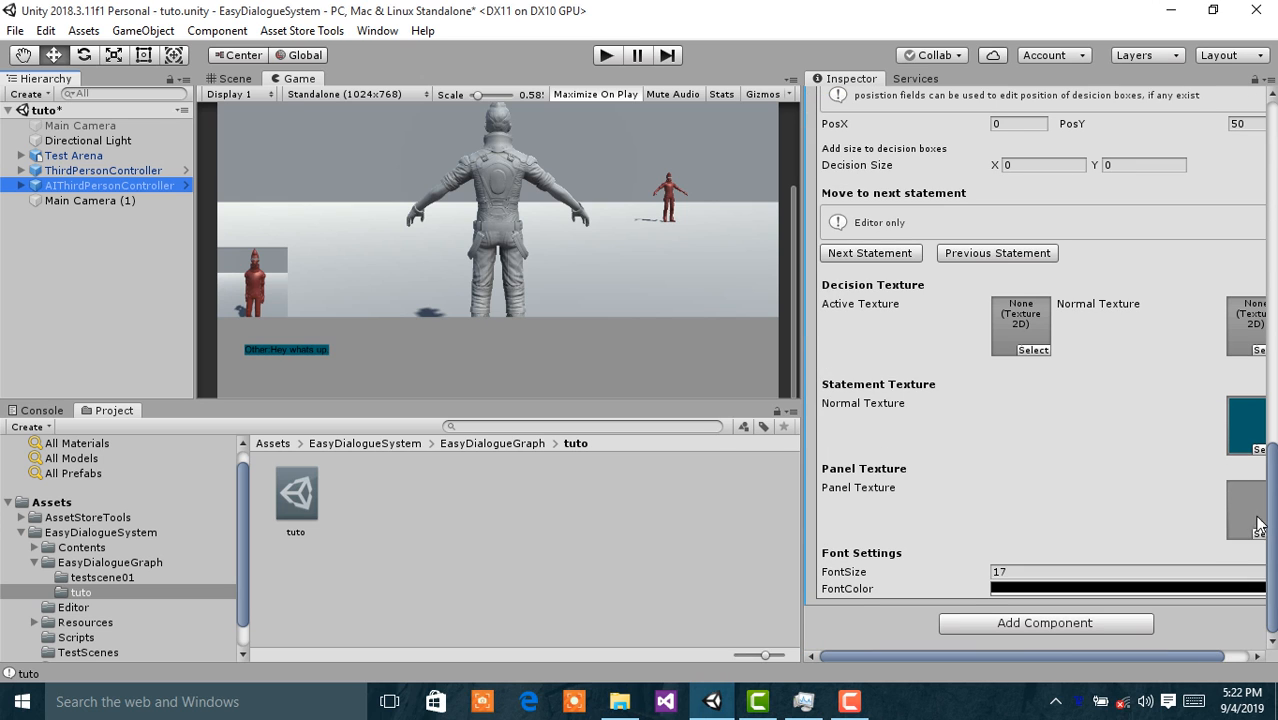
left_click(1258, 532)
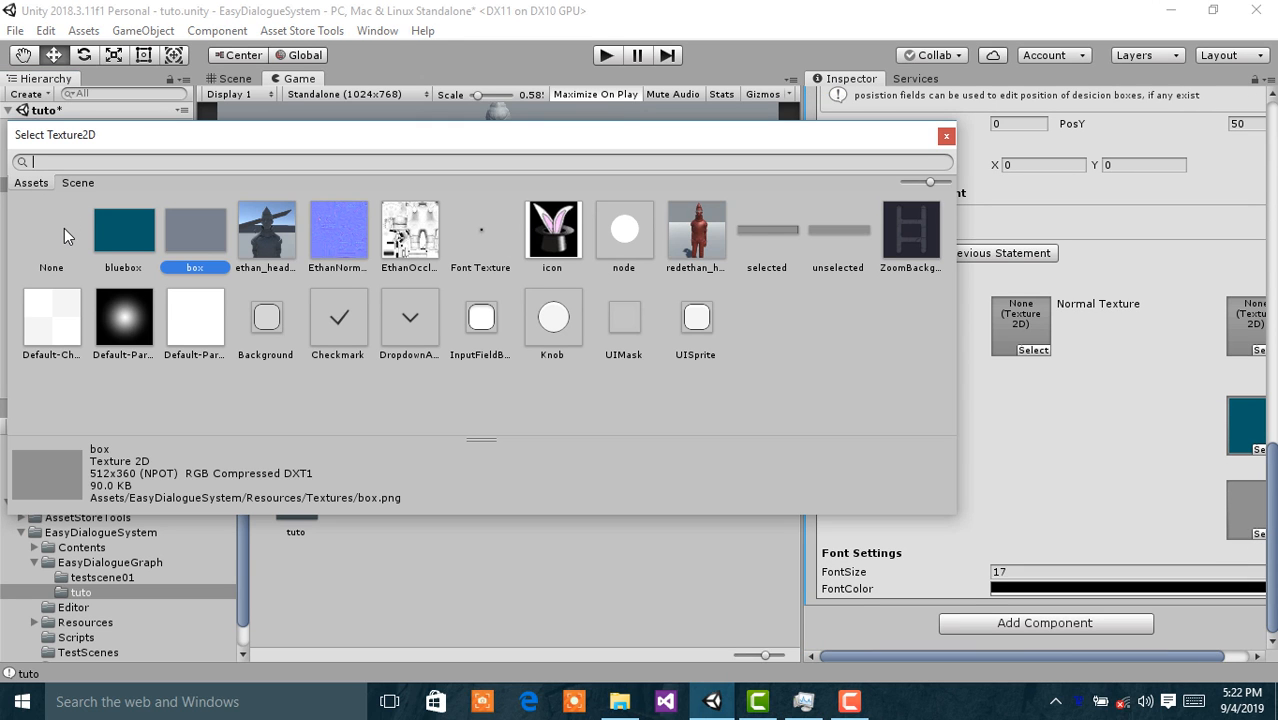
left_click(64, 228)
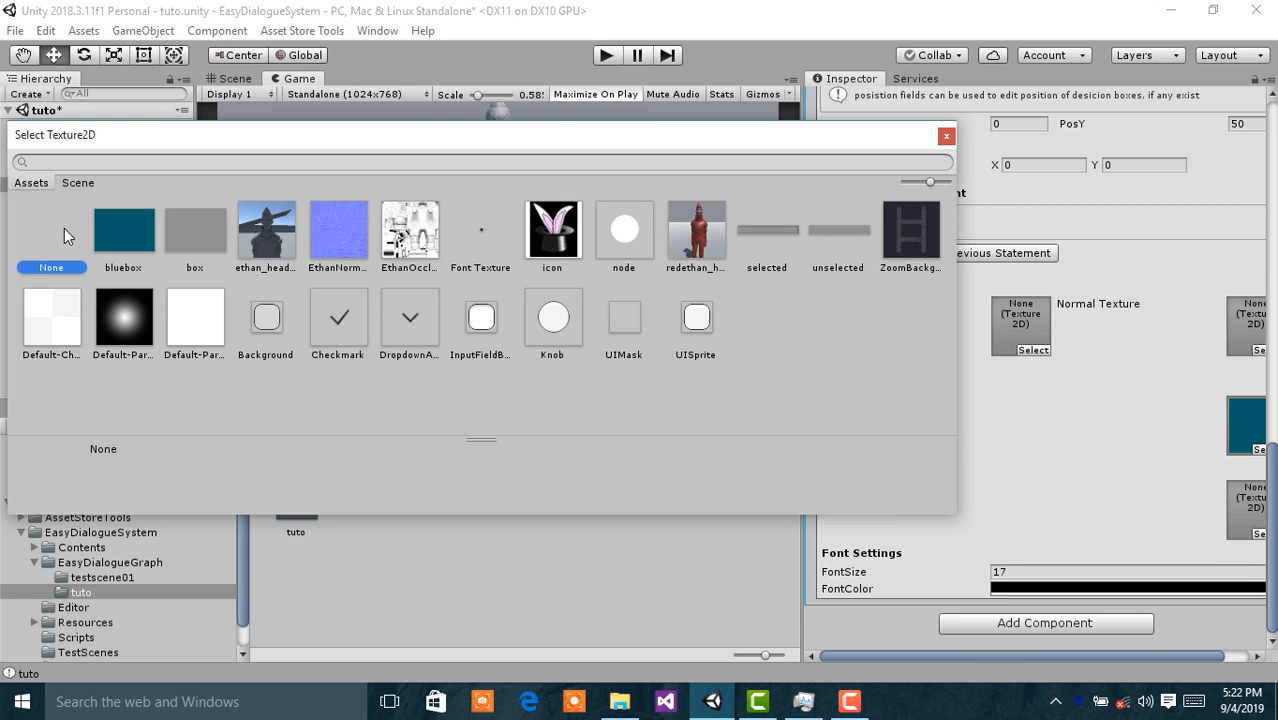
double_click(64, 228)
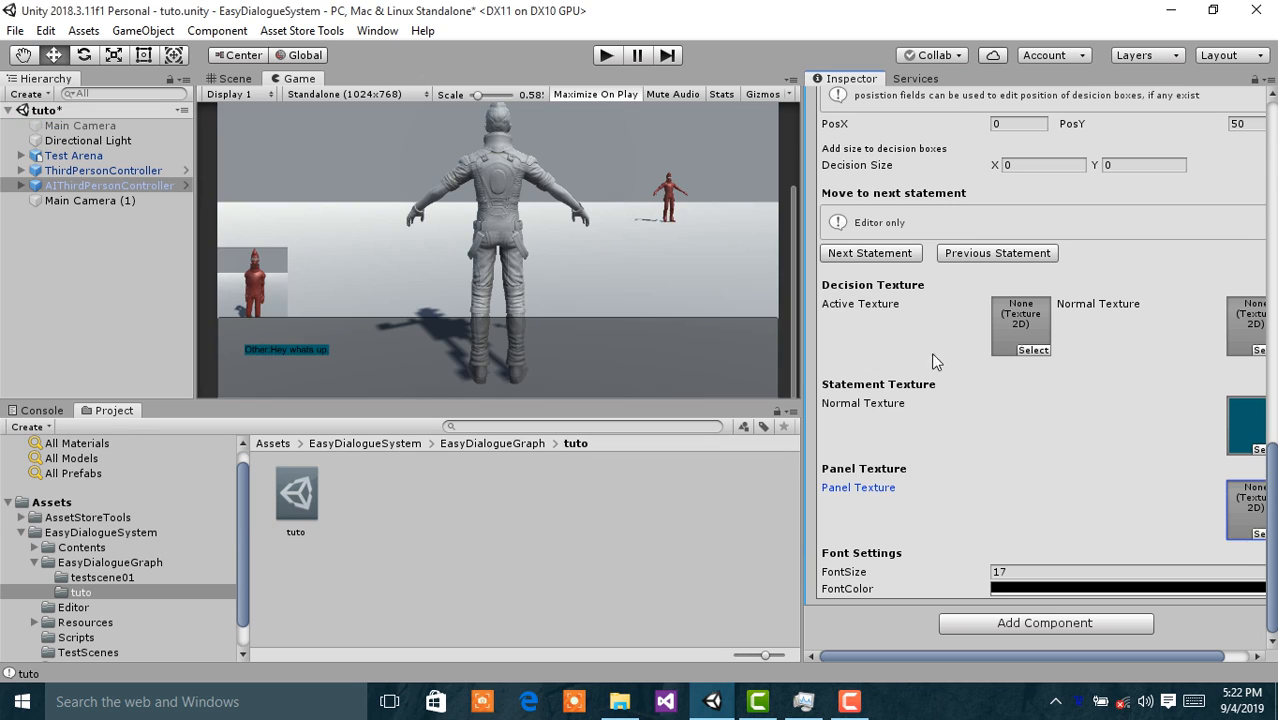
Step: Reset the statement's Normal Texture to None
left_click(1259, 452)
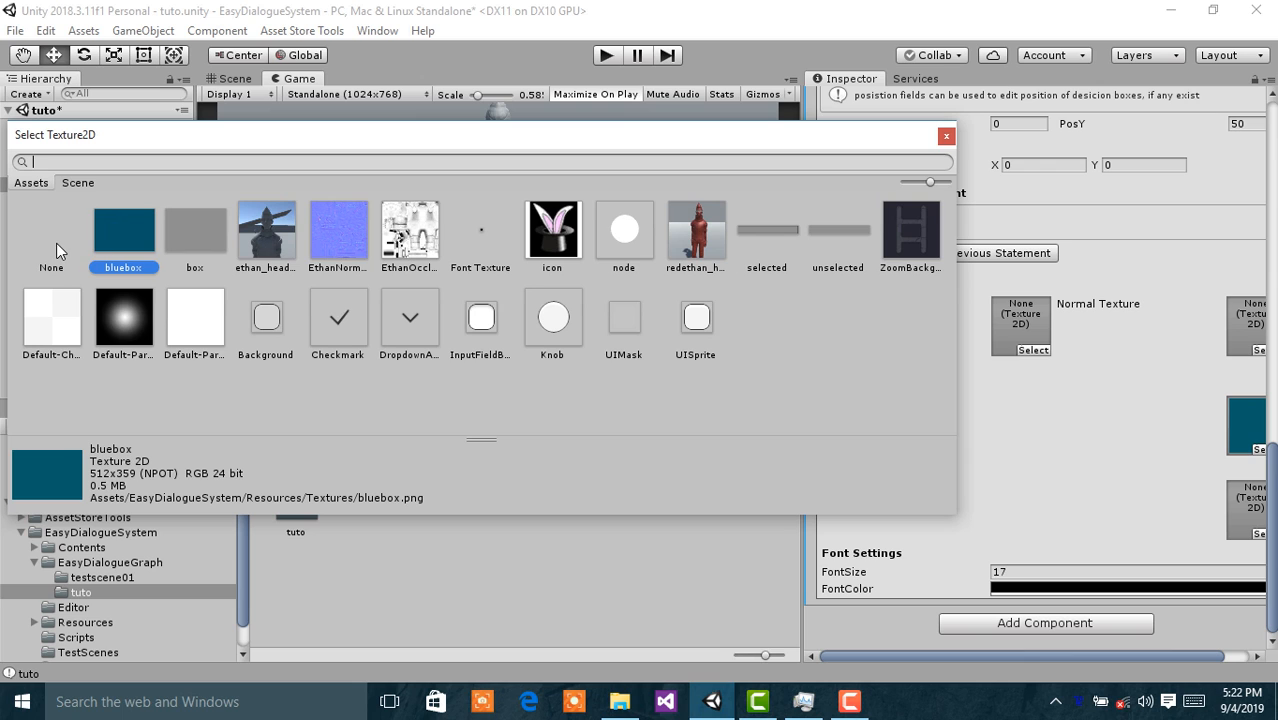
left_click(56, 246)
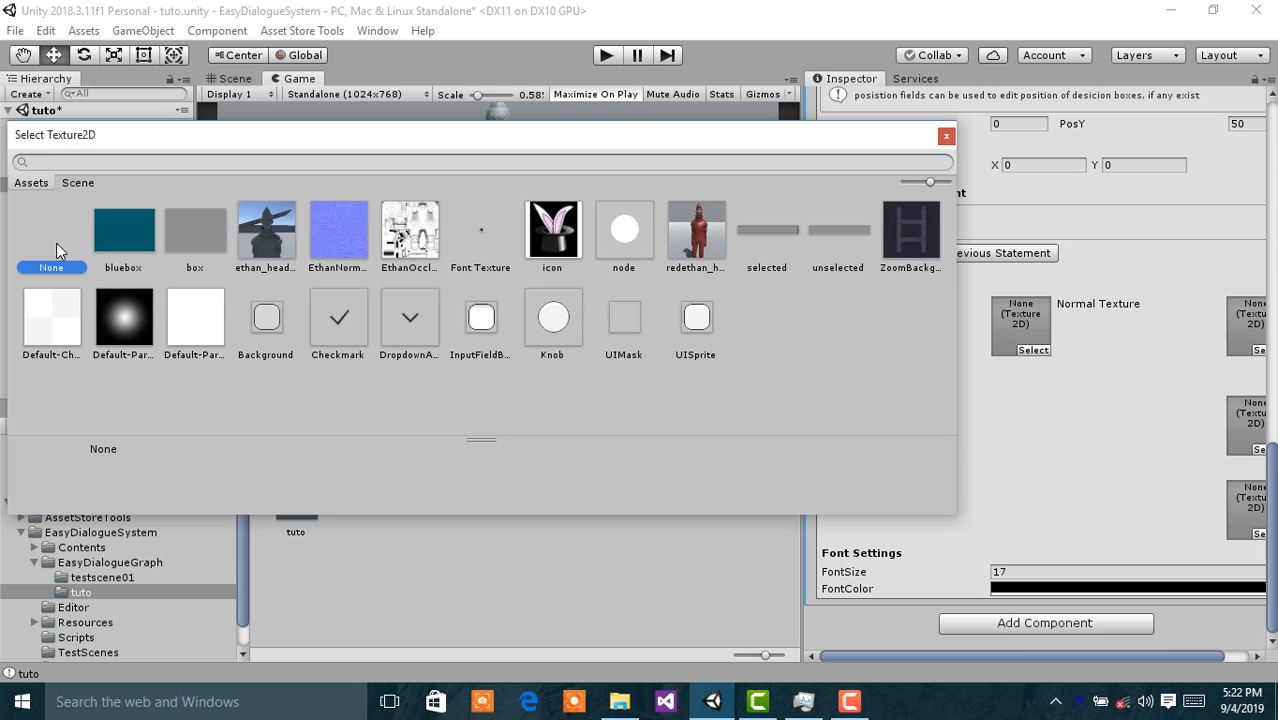
double_click(56, 243)
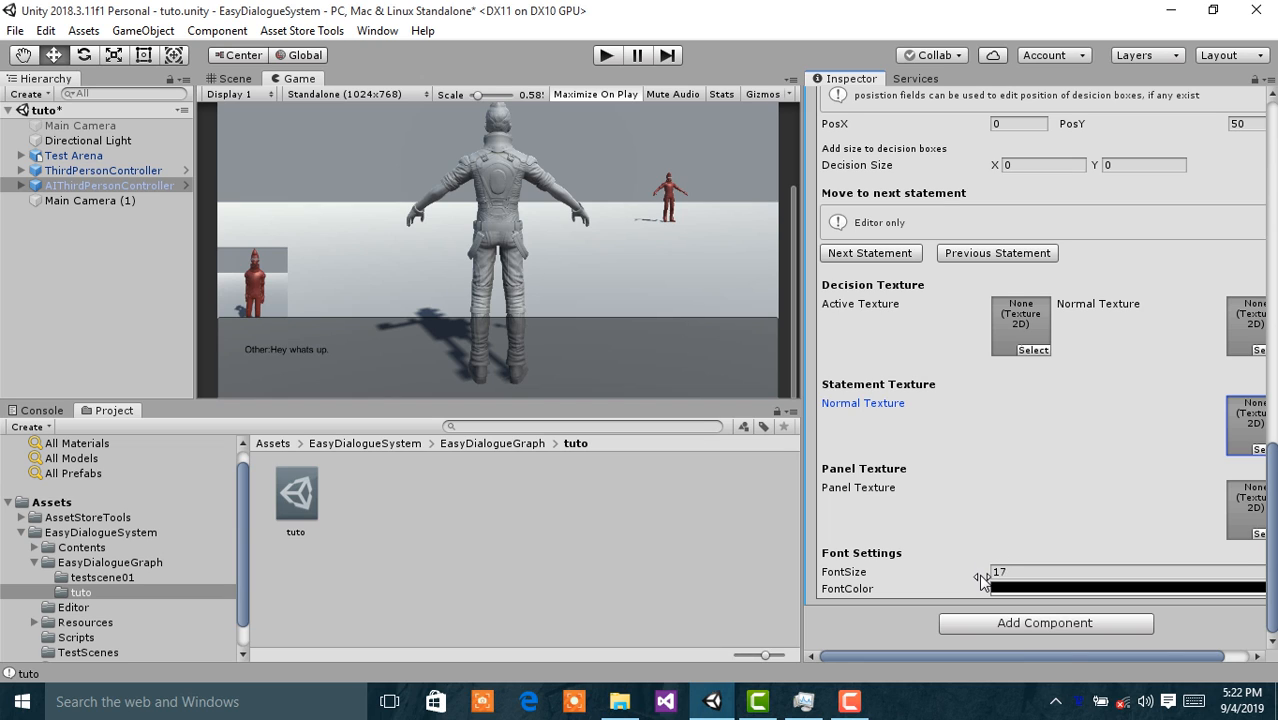
Step: Try a dialogue FontSize of 73 and return it to 17
left_click_drag(981, 571, 1044, 571)
key("BackSpace")
type("3")
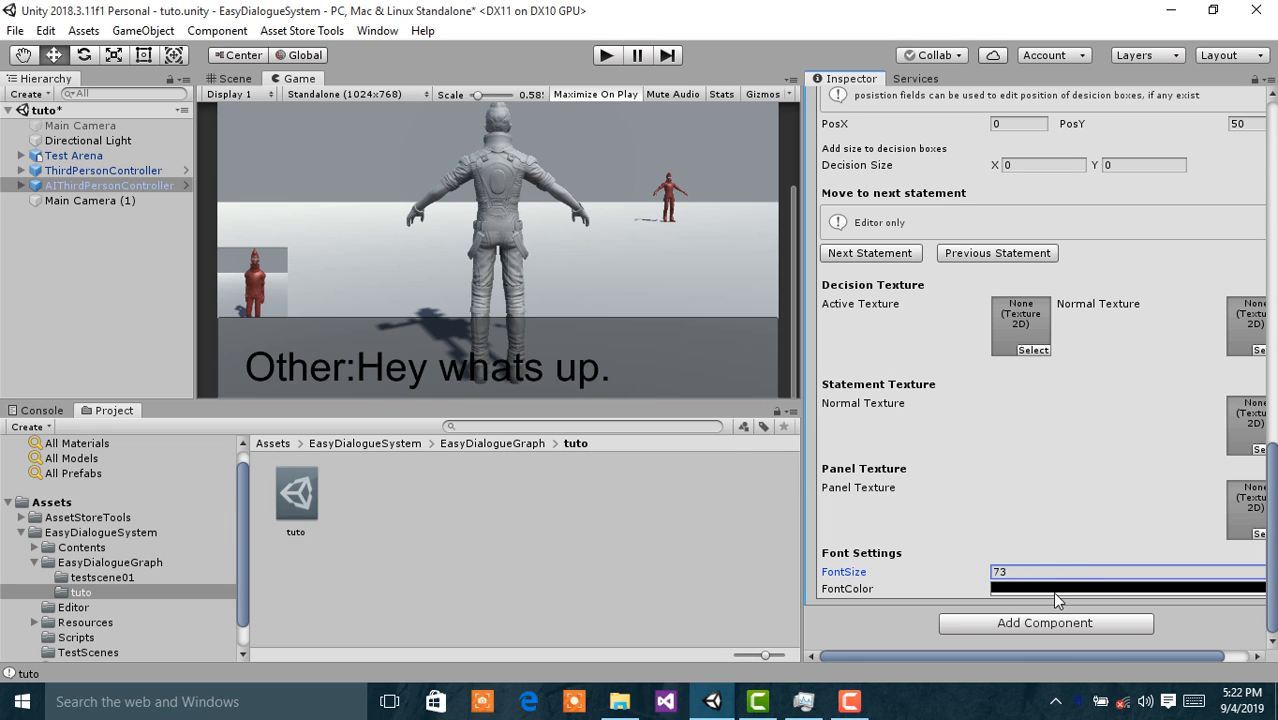
left_click(1013, 577)
type("17")
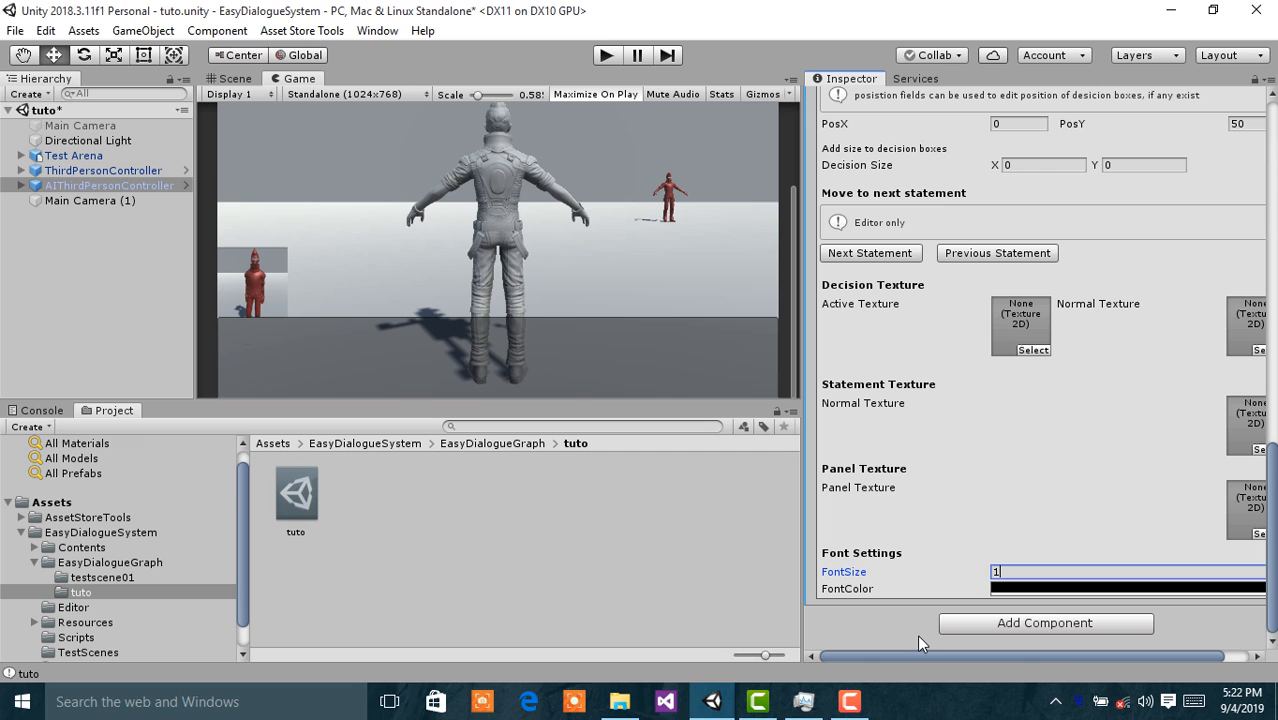
Step: Try light red, dark red and blue as the dialogue FontColor, and return it to black (000000)
left_click(1025, 588)
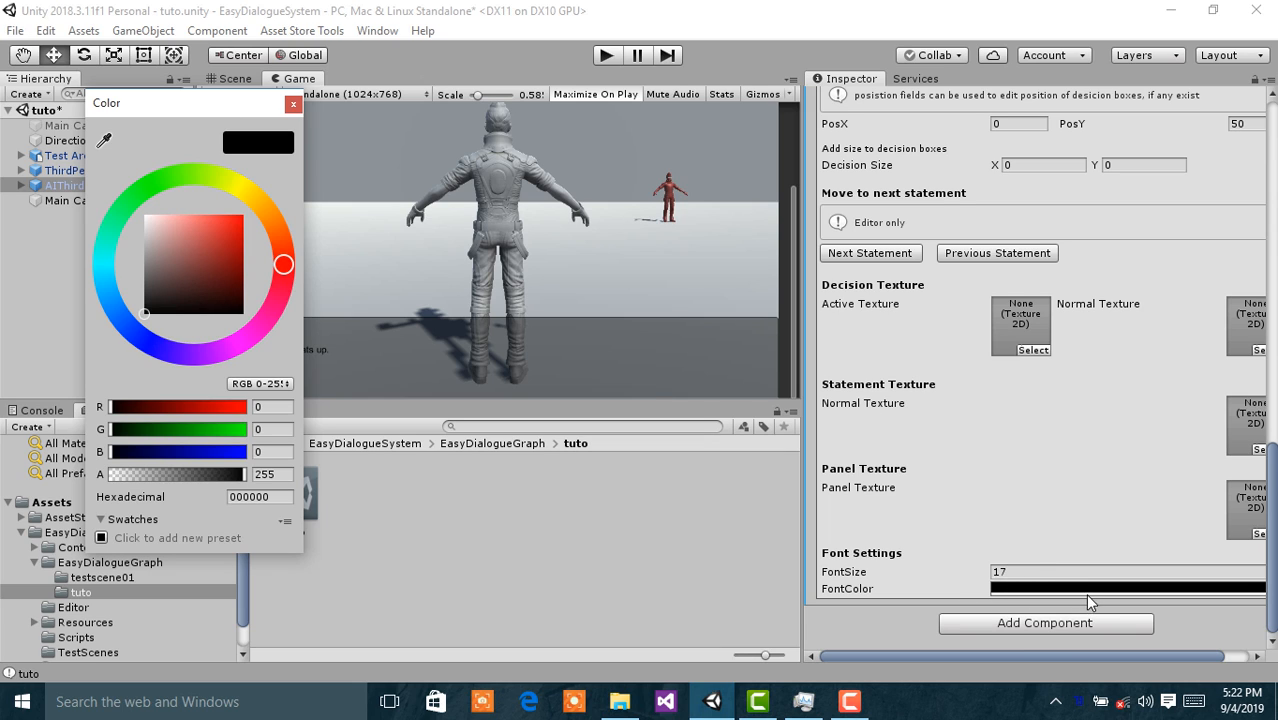
left_click_drag(164, 99, 849, 276)
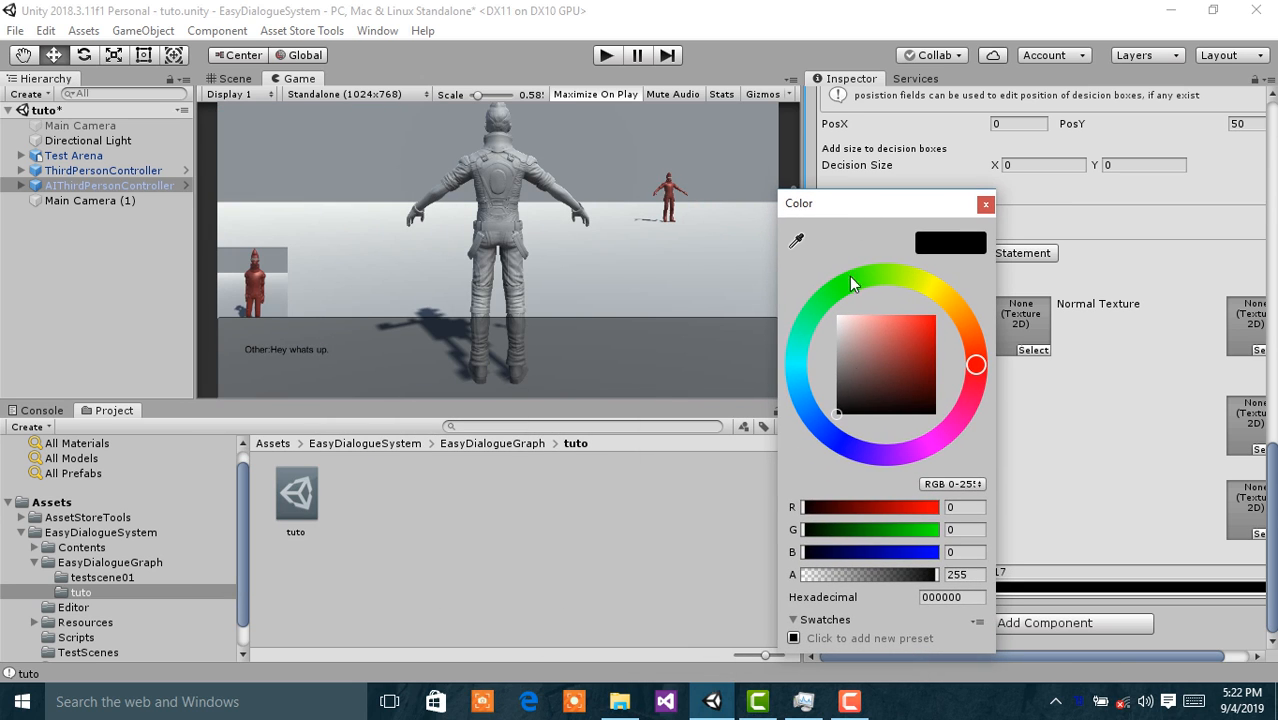
left_click(877, 391)
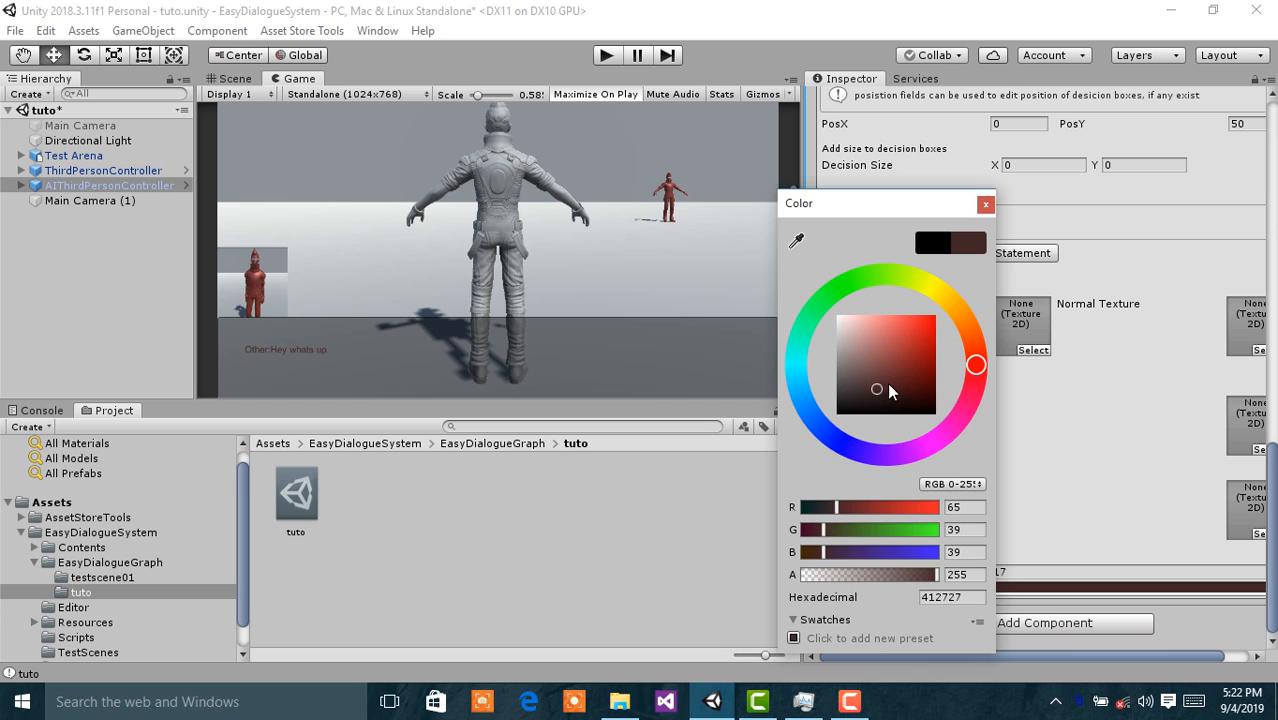
mouse_move(887, 382)
left_mouse_down()
mouse_move(911, 342)
mouse_move(874, 332)
left_mouse_up()
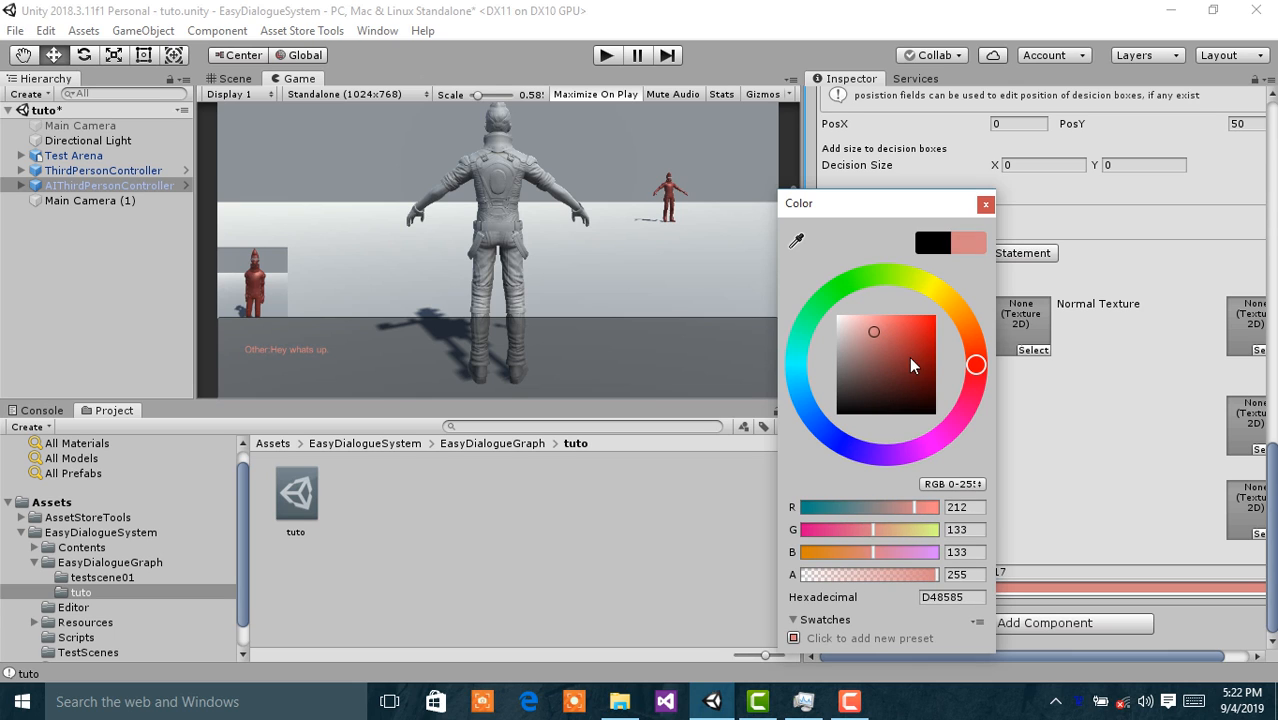
left_click(914, 364)
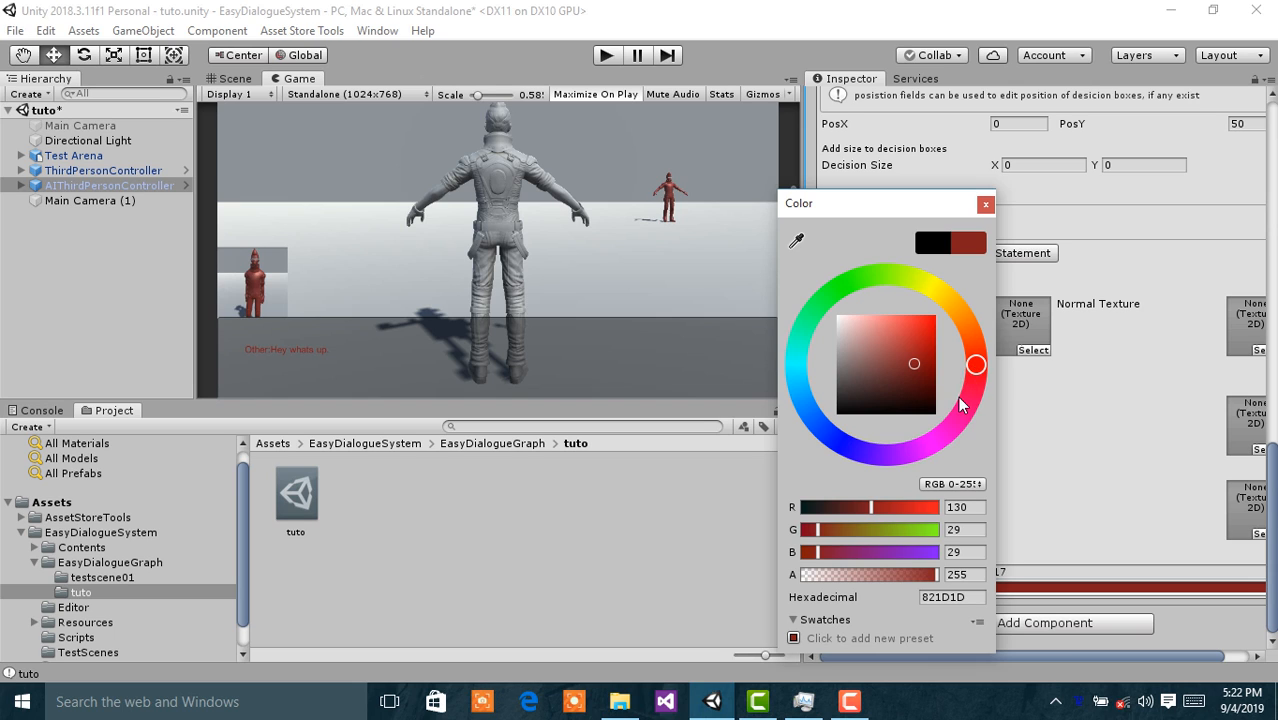
mouse_move(958, 396)
left_mouse_down()
mouse_move(958, 410)
mouse_move(892, 445)
mouse_move(802, 431)
mouse_move(807, 421)
left_mouse_up()
left_click(903, 372)
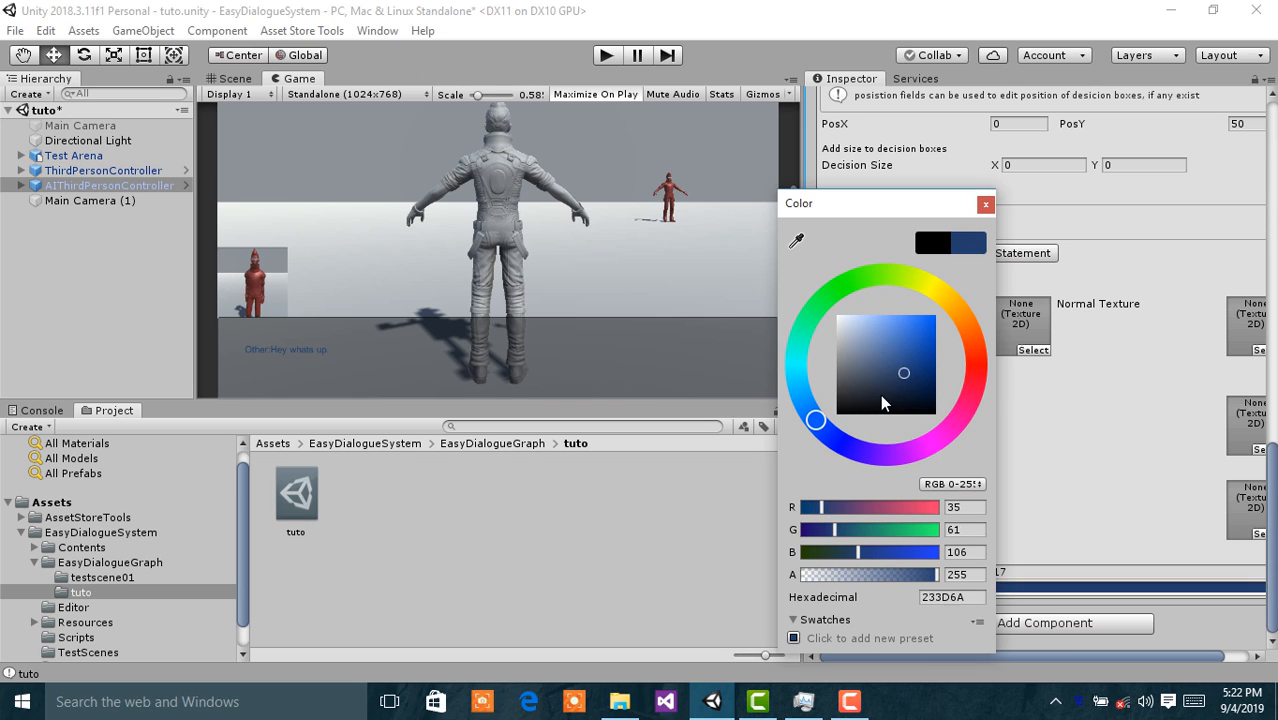
mouse_move(882, 397)
left_mouse_down()
mouse_move(768, 415)
mouse_move(696, 452)
left_mouse_up()
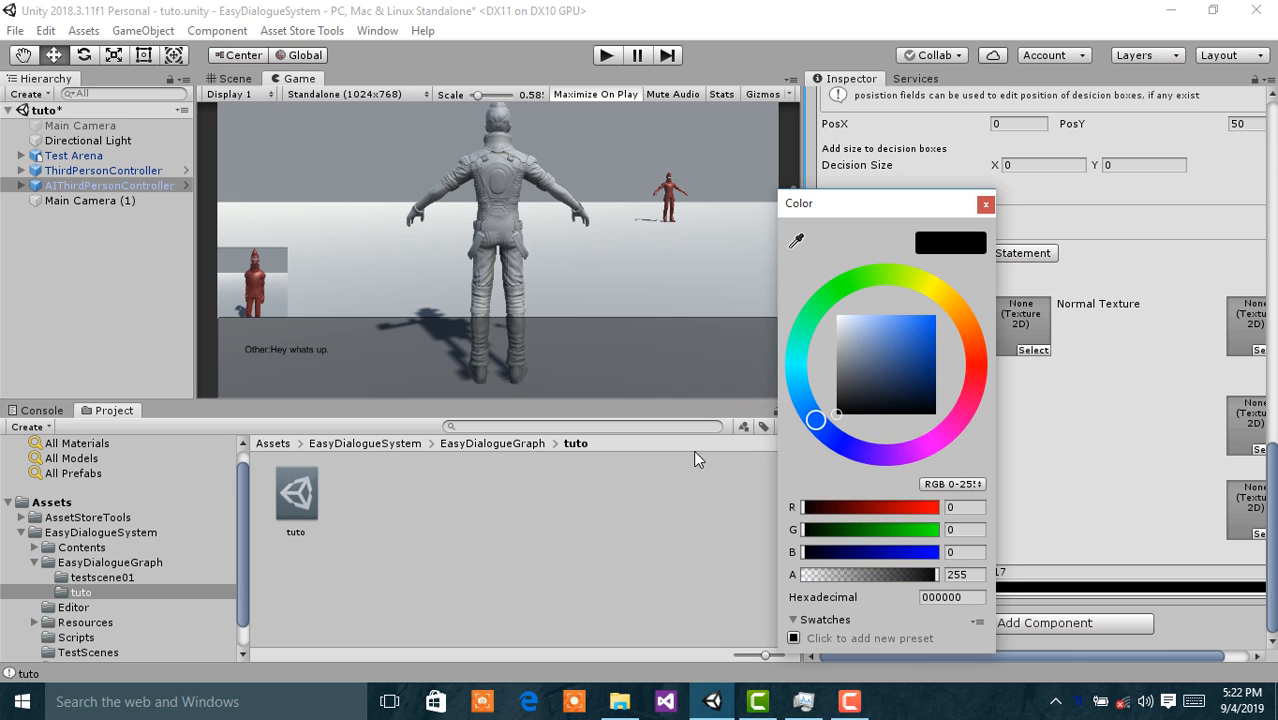
left_click(985, 205)
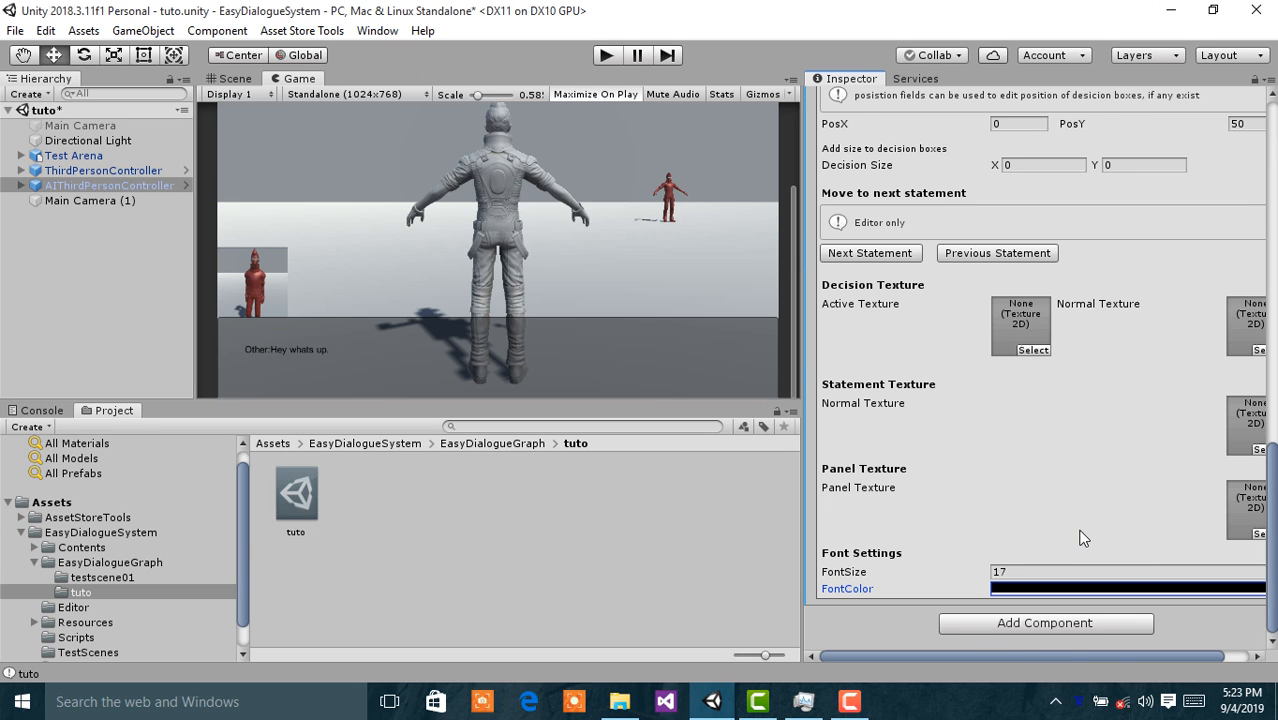
Step: Choose Collider as the ES Dialogue Manager's TriggerType and collapse the component
scroll(1080, 538, "up", 12)
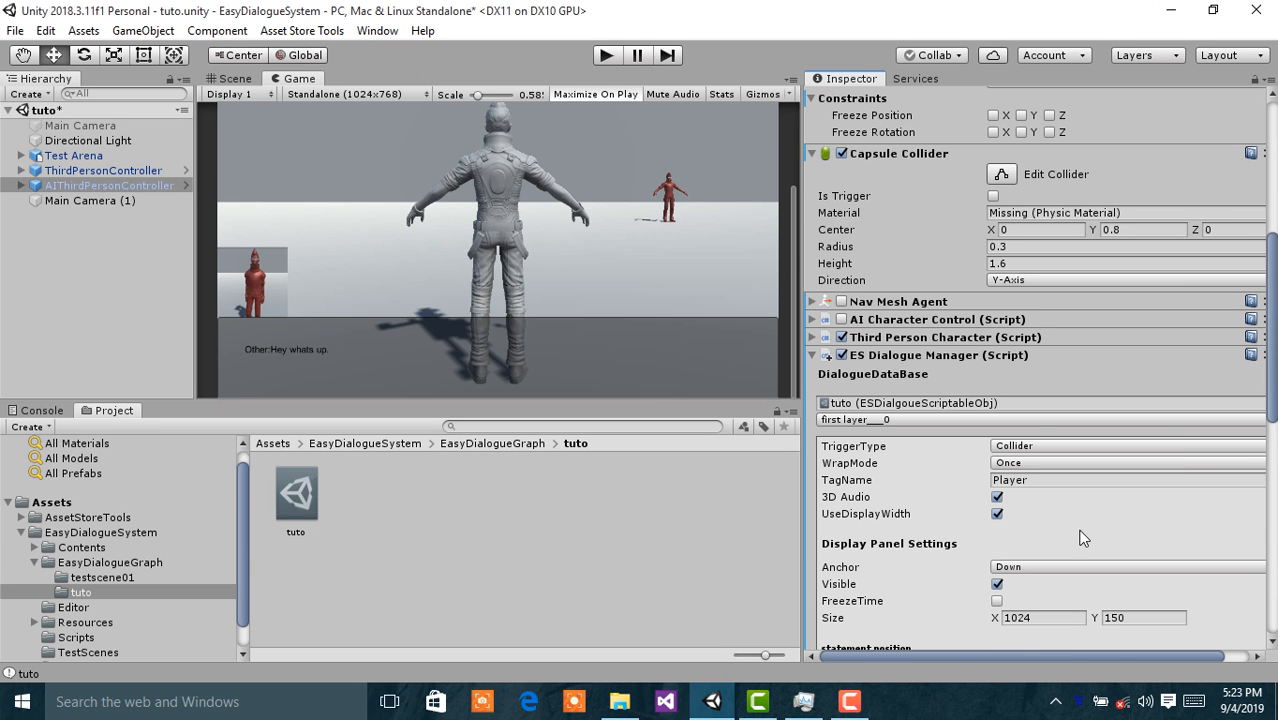
scroll(1058, 480, "down", 4)
scroll(1056, 482, "up", 1)
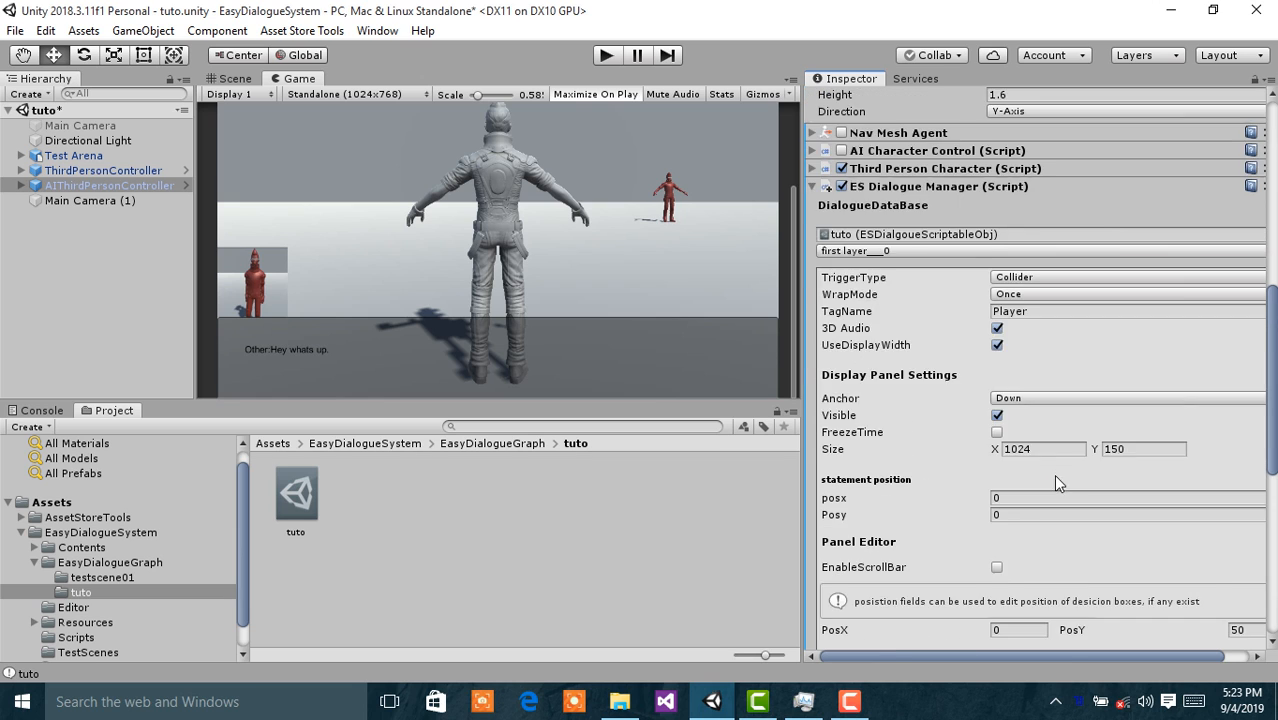
scroll(1053, 474, "up", 4)
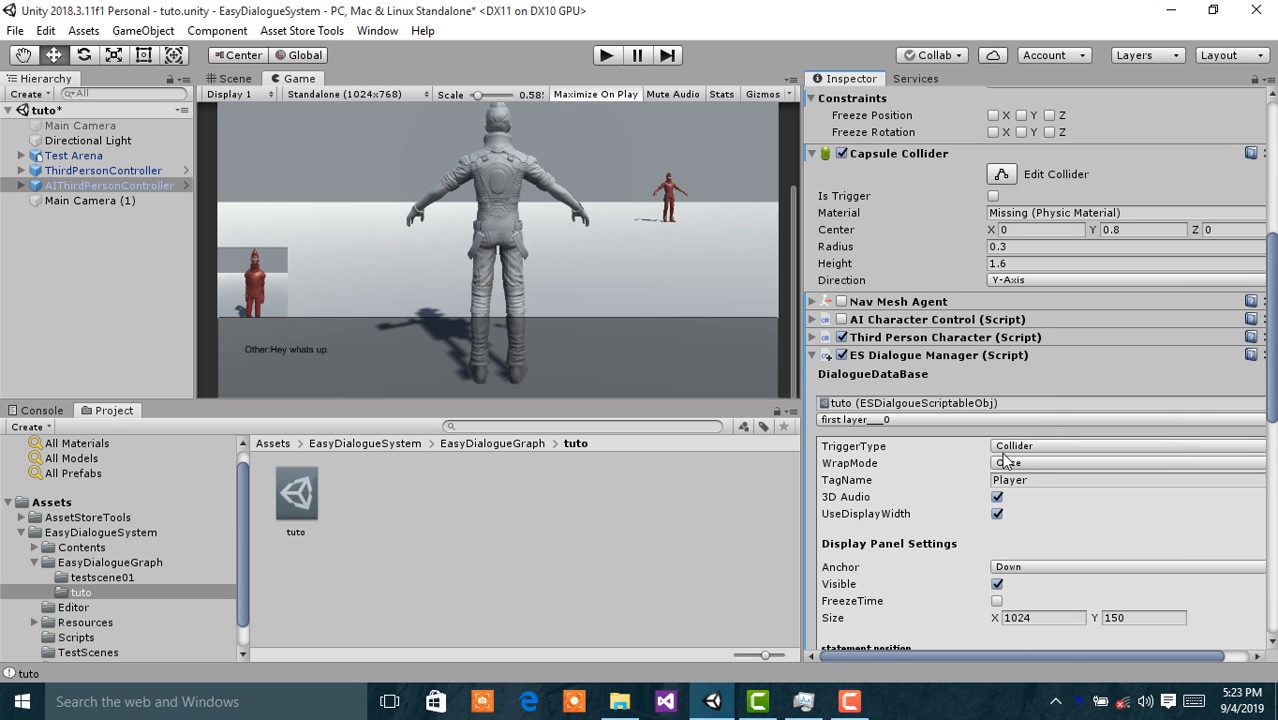
left_click(1016, 446)
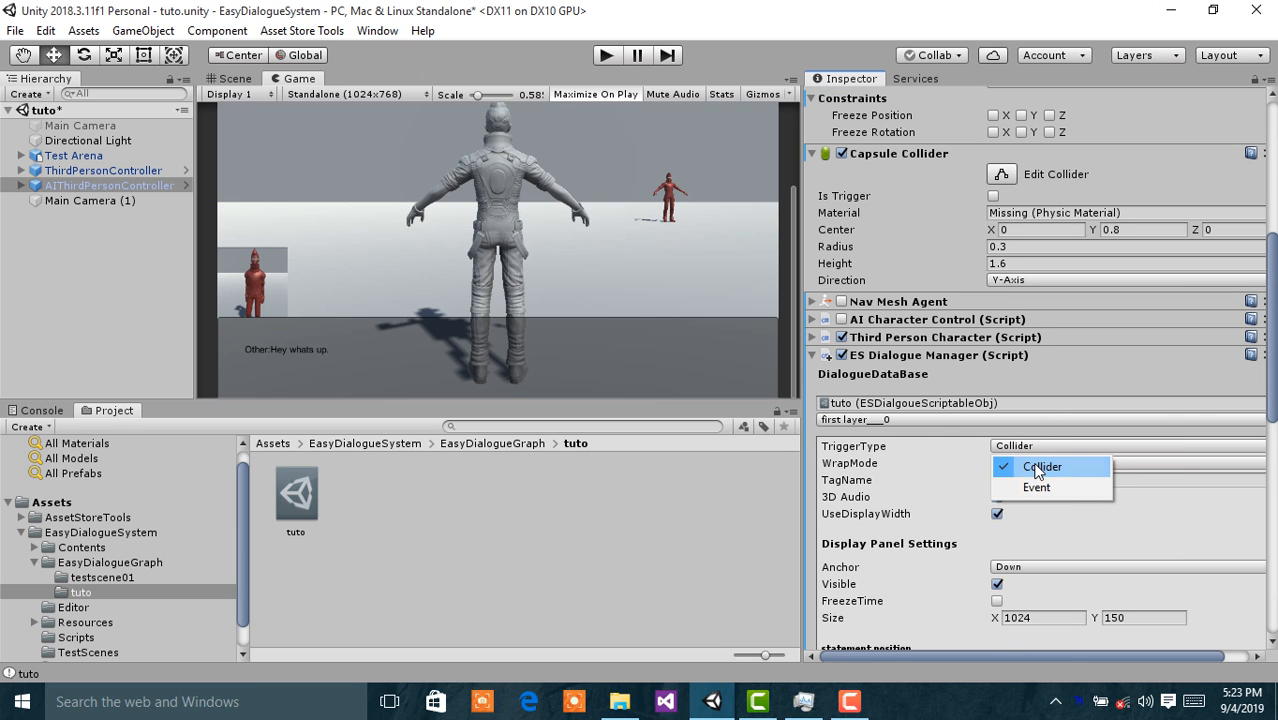
left_click(1038, 472)
scroll(961, 402, "up", 3)
scroll(961, 402, "down", 2)
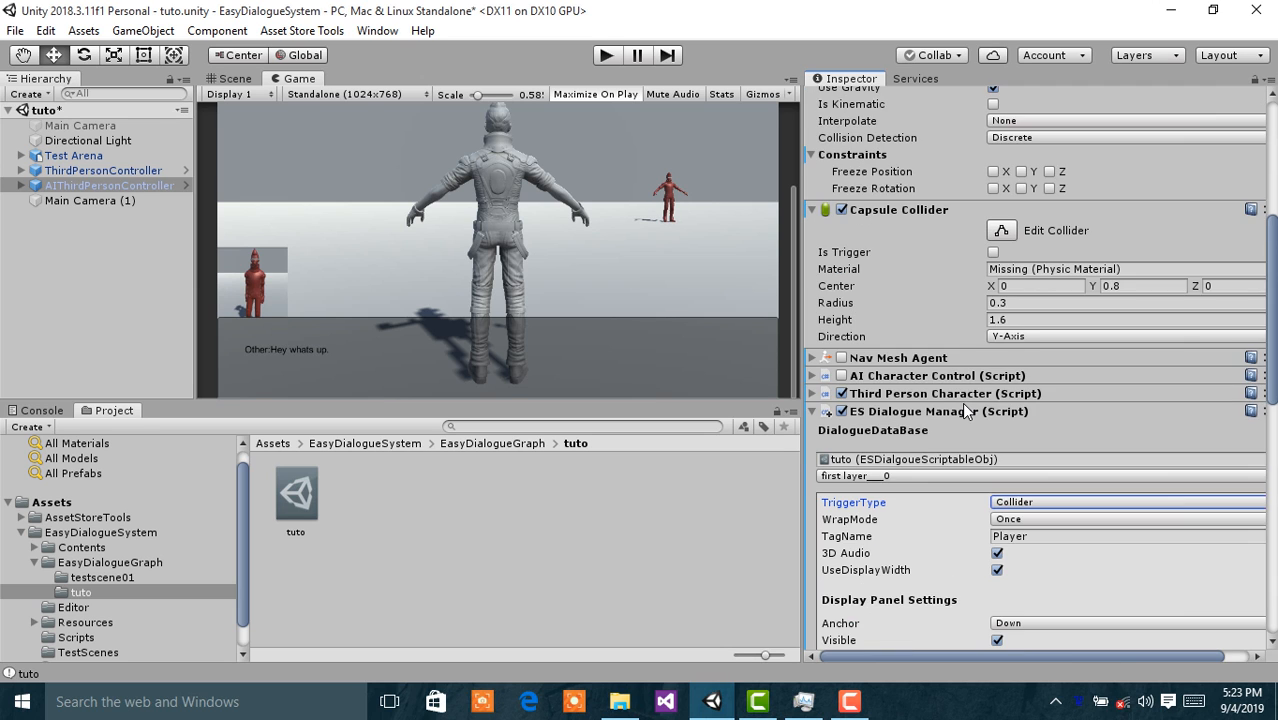
scroll(961, 402, "down", 5)
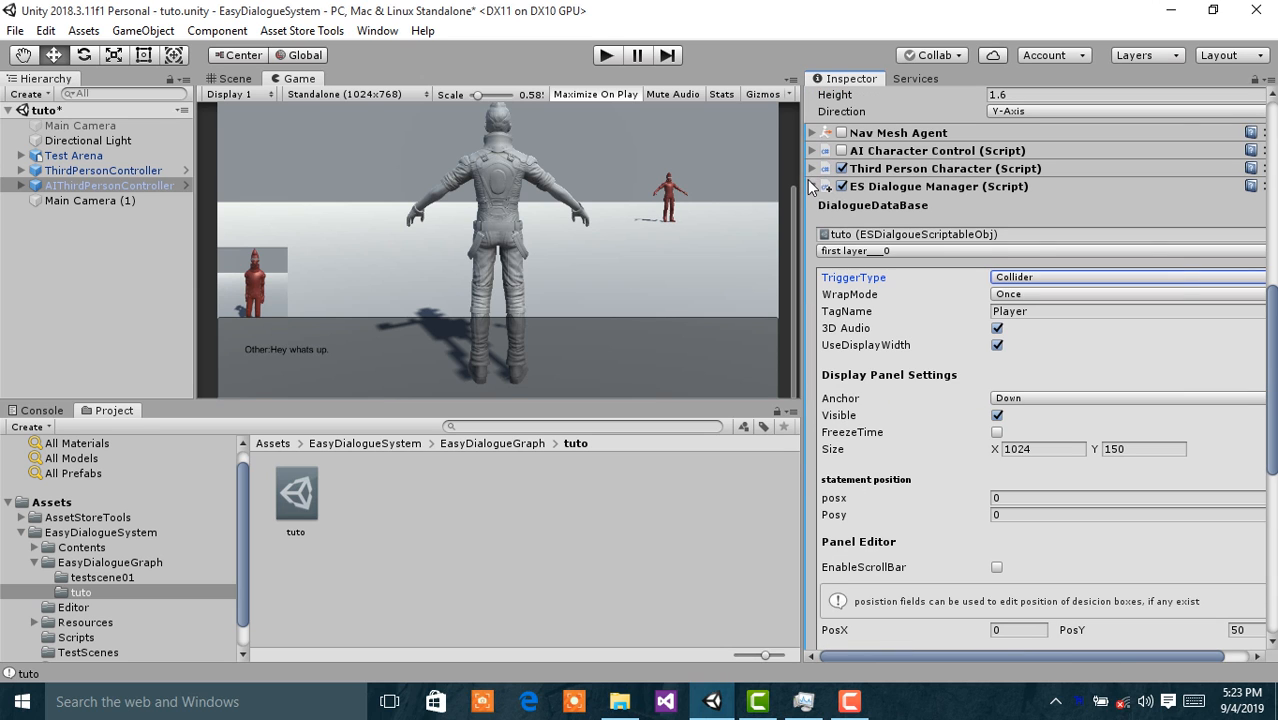
left_click(812, 187)
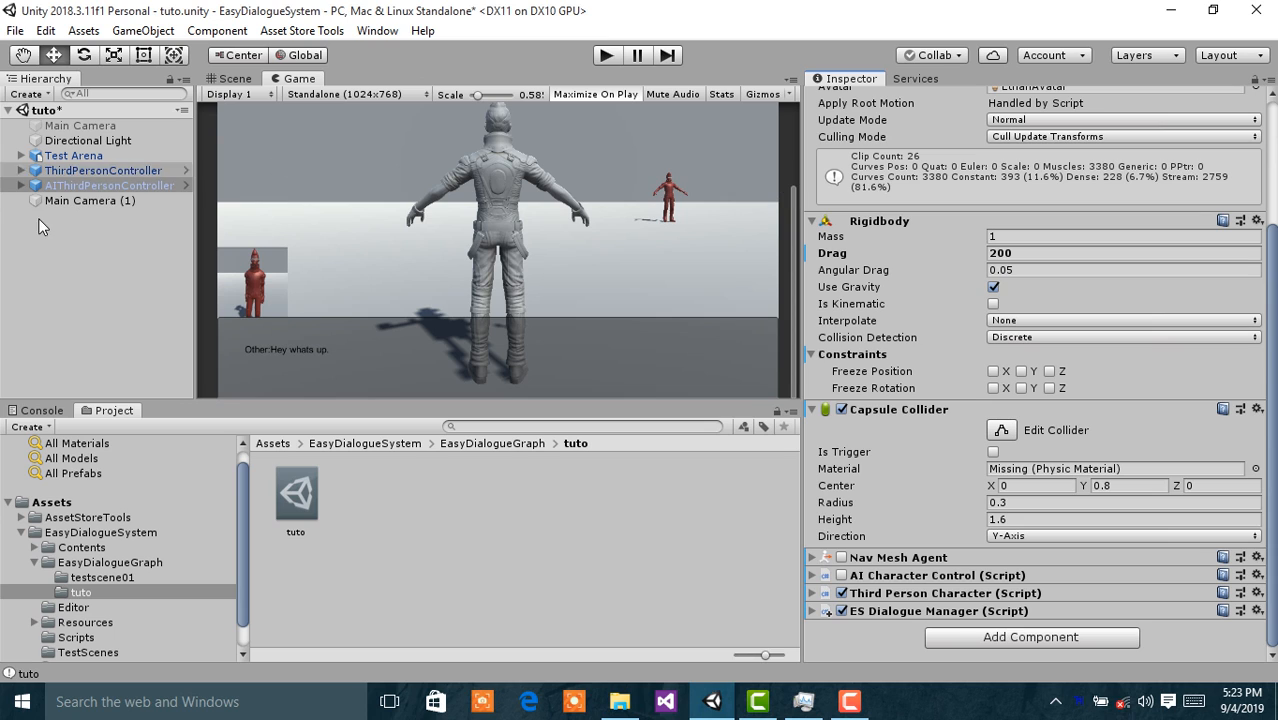
Step: Show the AI character in the Scene view and add a Sphere Collider component to AIThirdPersonController
left_click(236, 79)
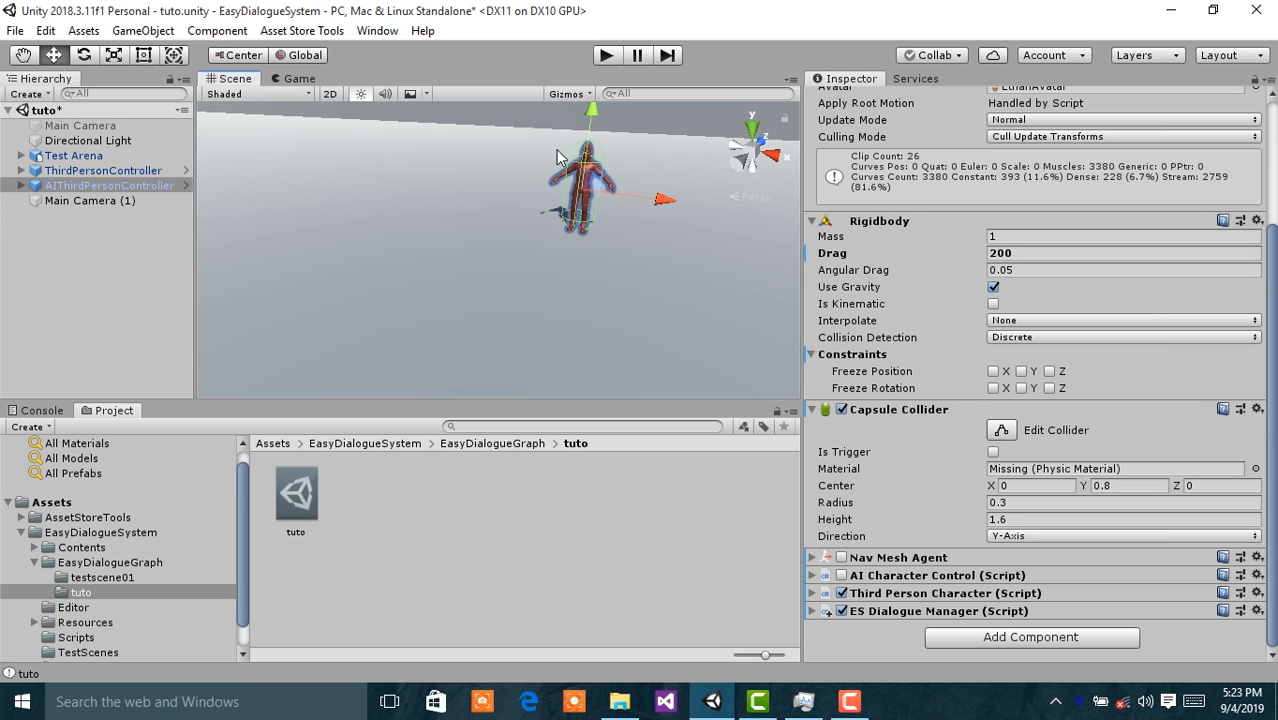
left_click_drag(598, 158, 610, 146, "alt")
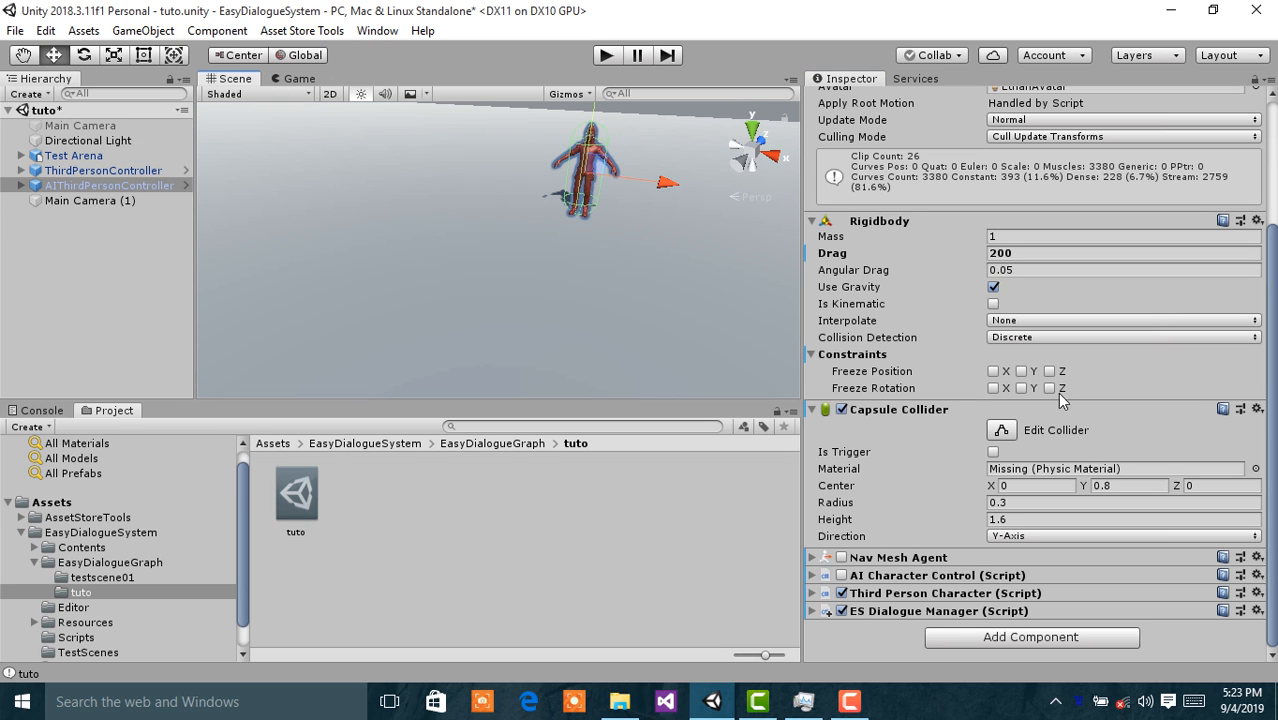
left_click(1081, 634)
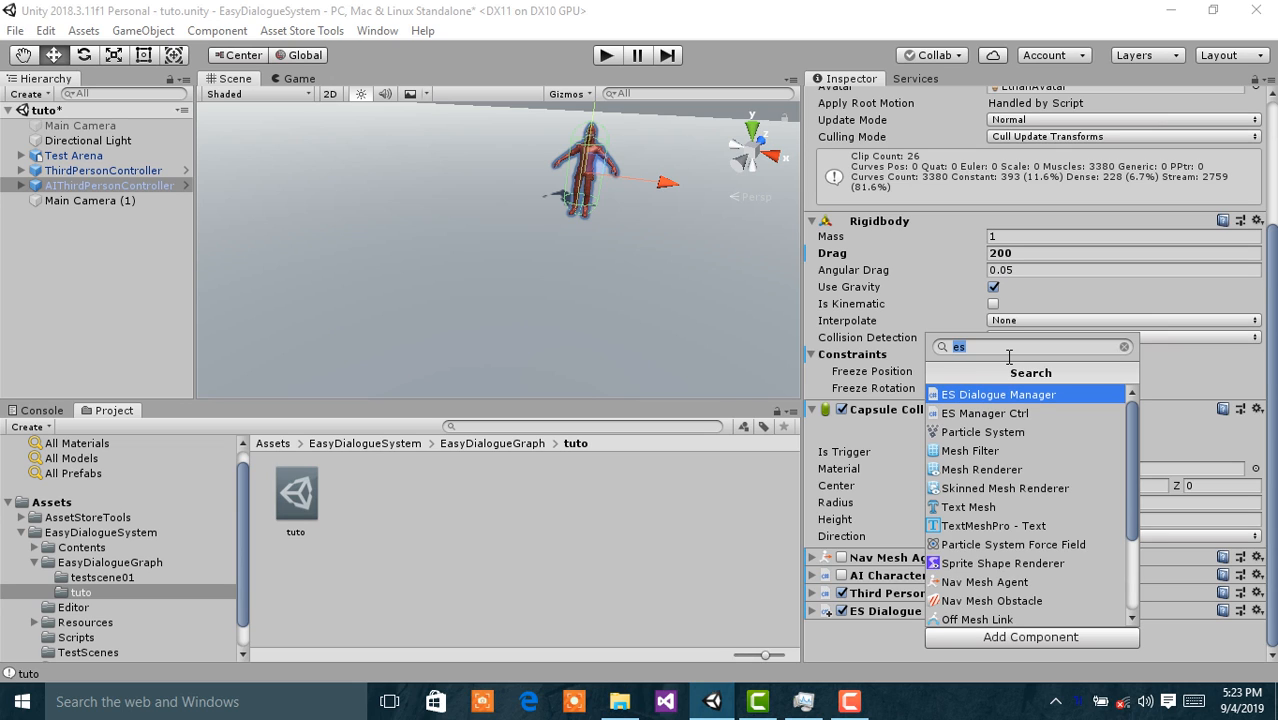
type("sphe")
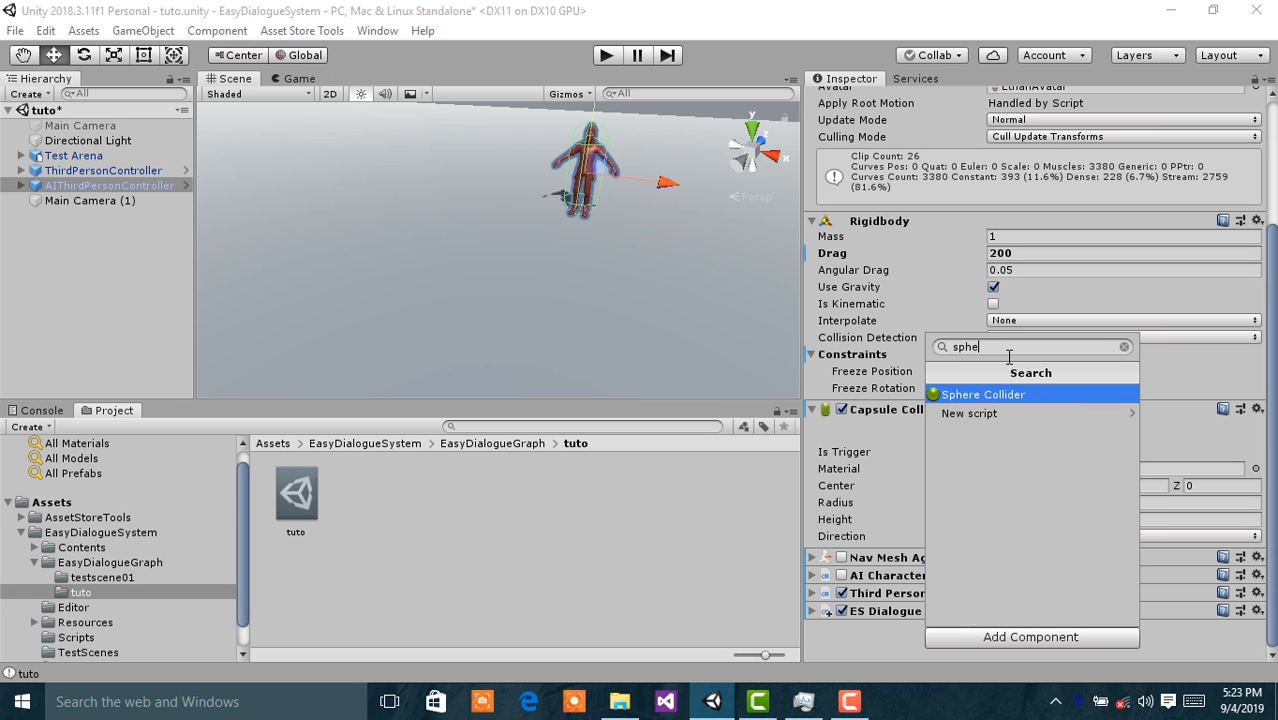
key("Return")
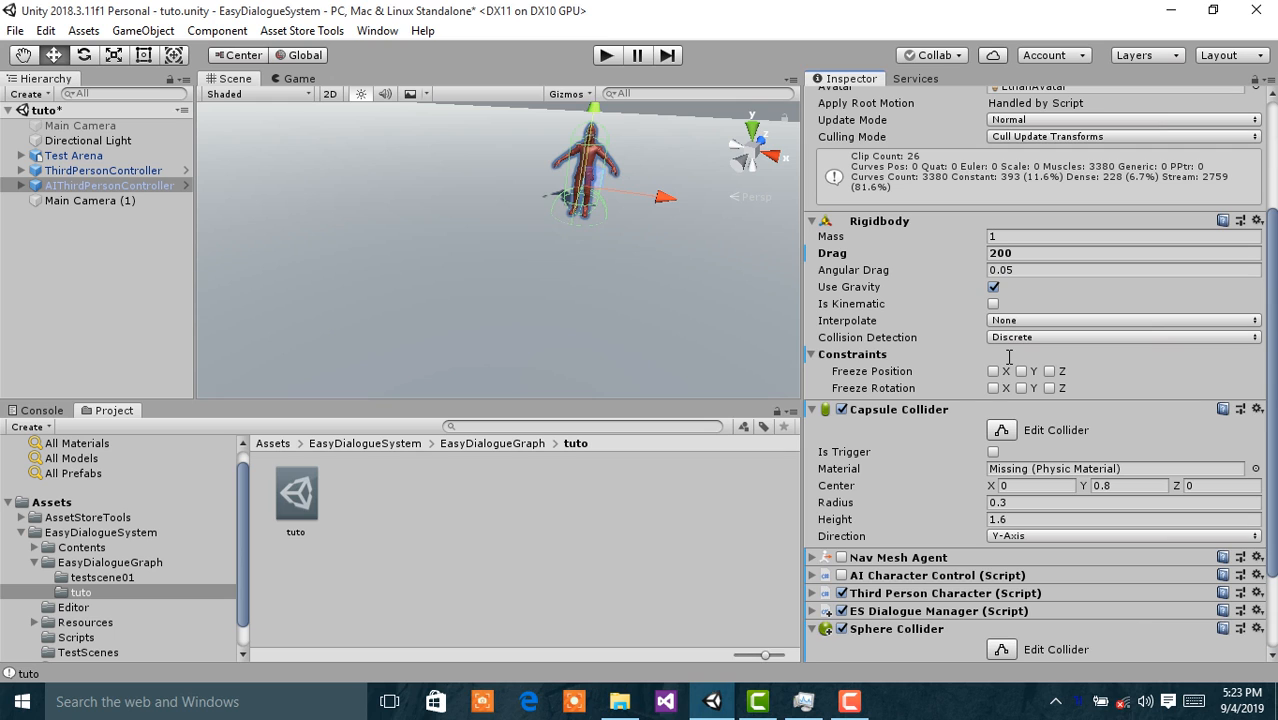
Step: Enlarge the Sphere Collider's Radius to 2.03 and set its Center Y to 0.46
scroll(1030, 530, "down", 2)
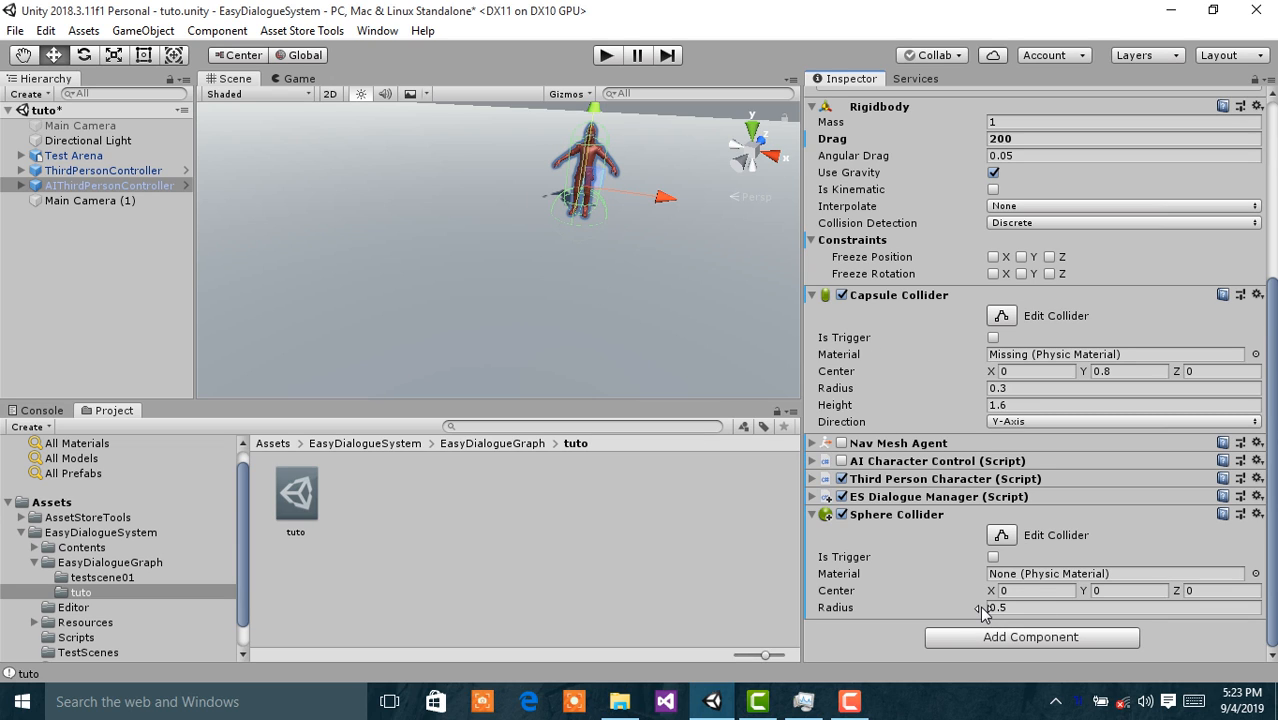
left_click_drag(983, 610, 1069, 612)
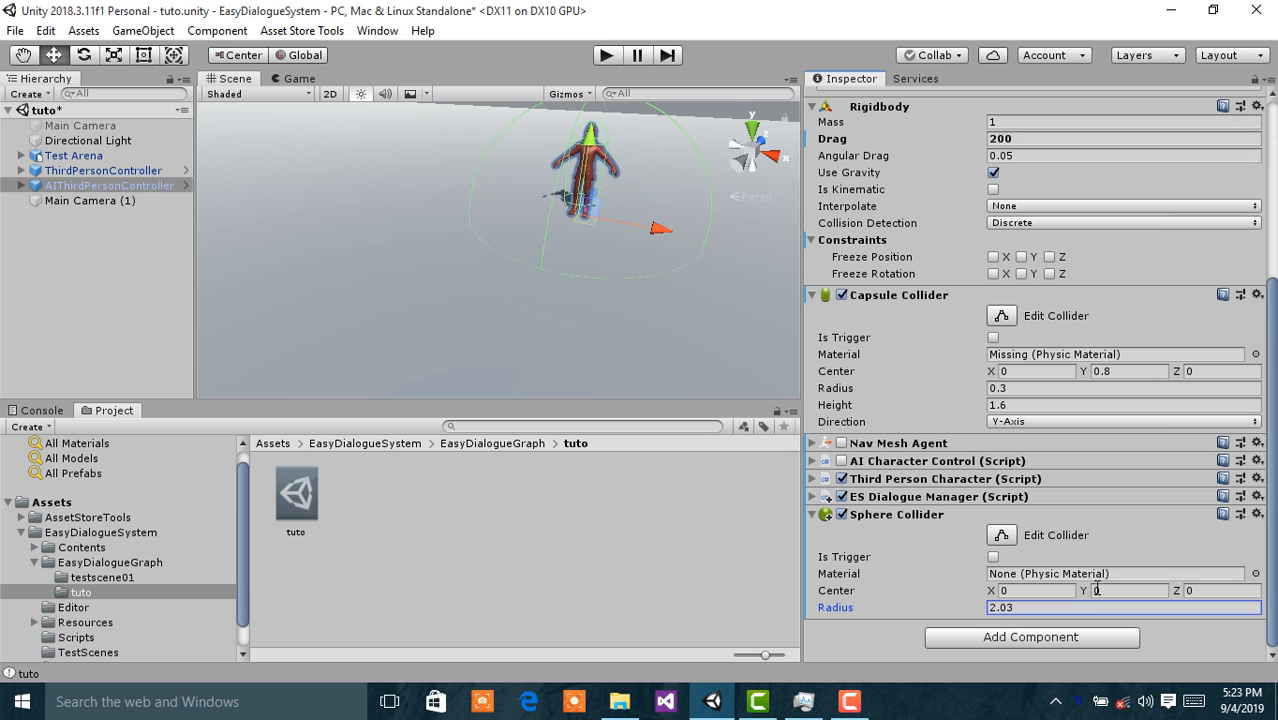
left_click(1099, 591)
type("0.16")
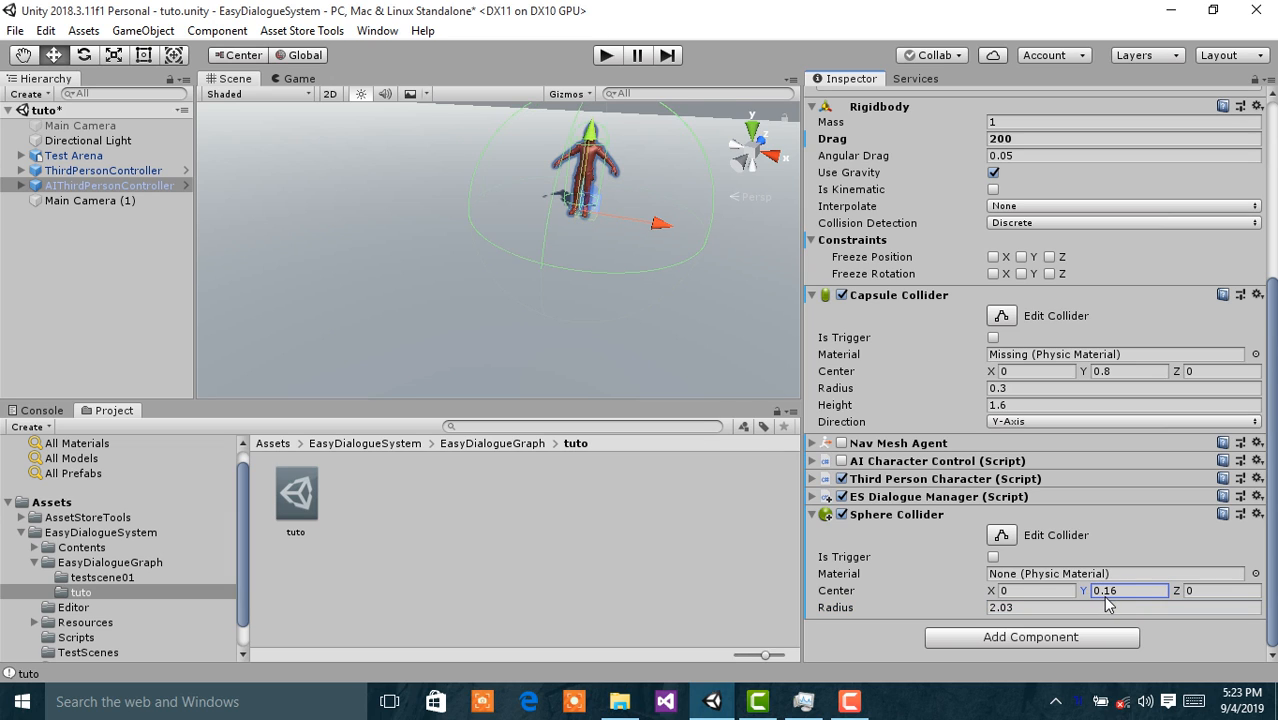
key("BackSpace")
key("BackSpace")
type("39")
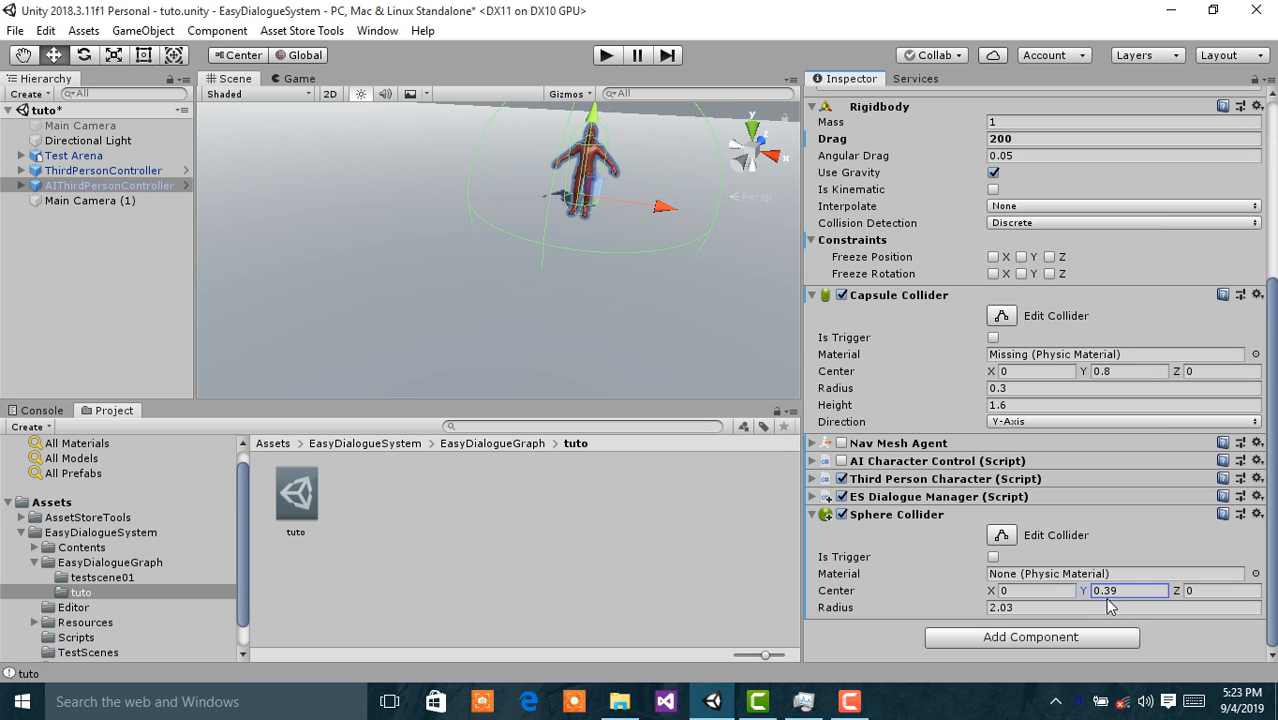
key("BackSpace")
key("BackSpace")
type("46")
Step: Enable Is Trigger on the Sphere Collider and check its volume around the AI character in the scene
left_click(994, 558)
scroll(1013, 425, "up", 5)
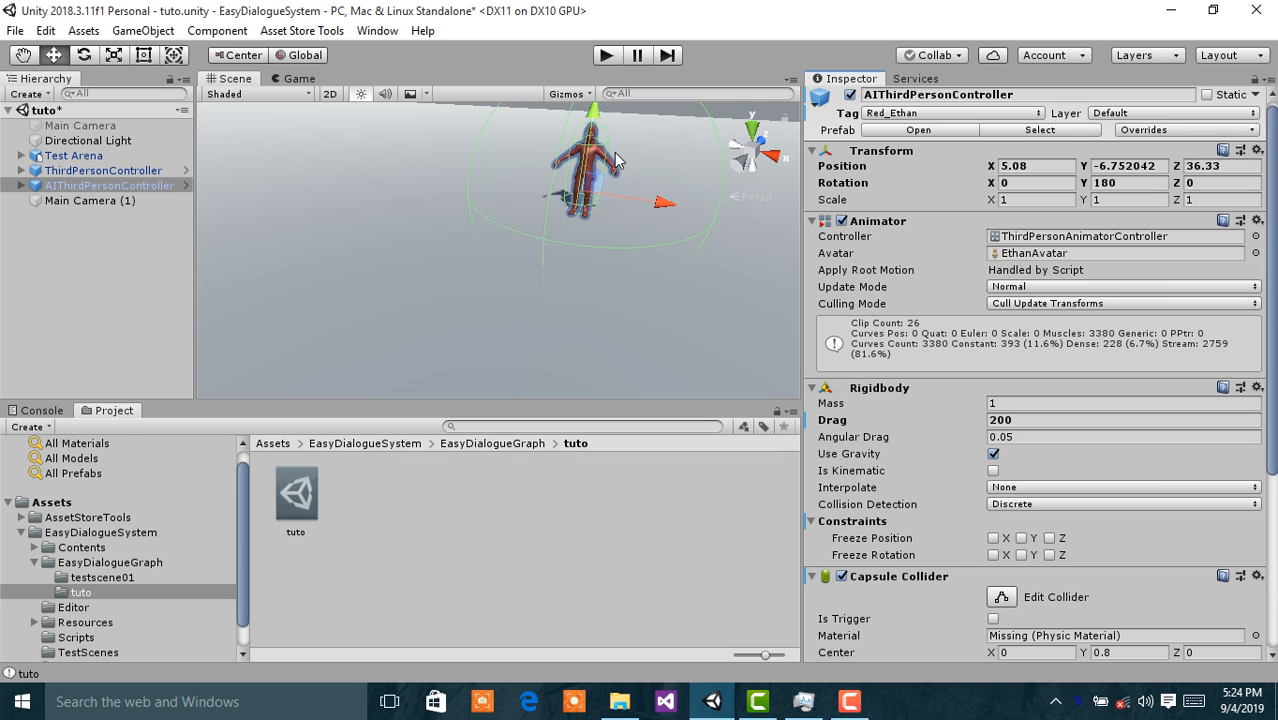
left_click_drag(677, 186, 313, 130, "alt")
key("f")
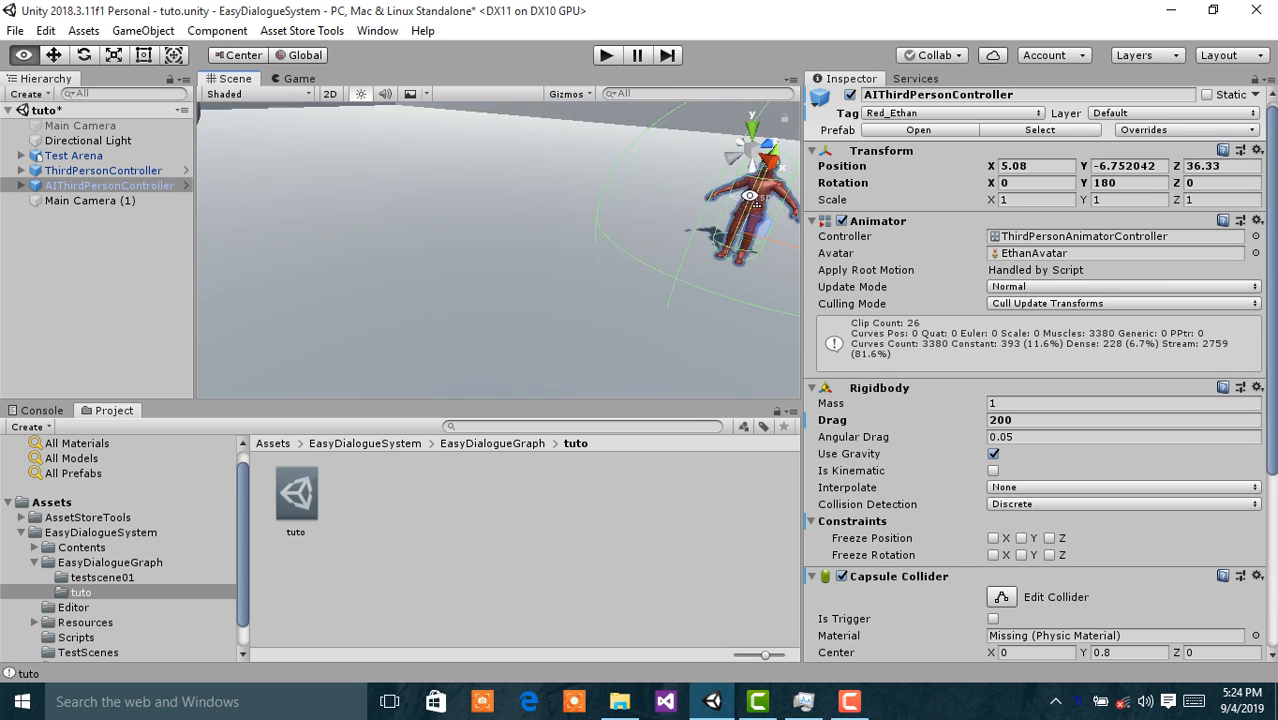
right_click_drag(769, 197, 814, 167)
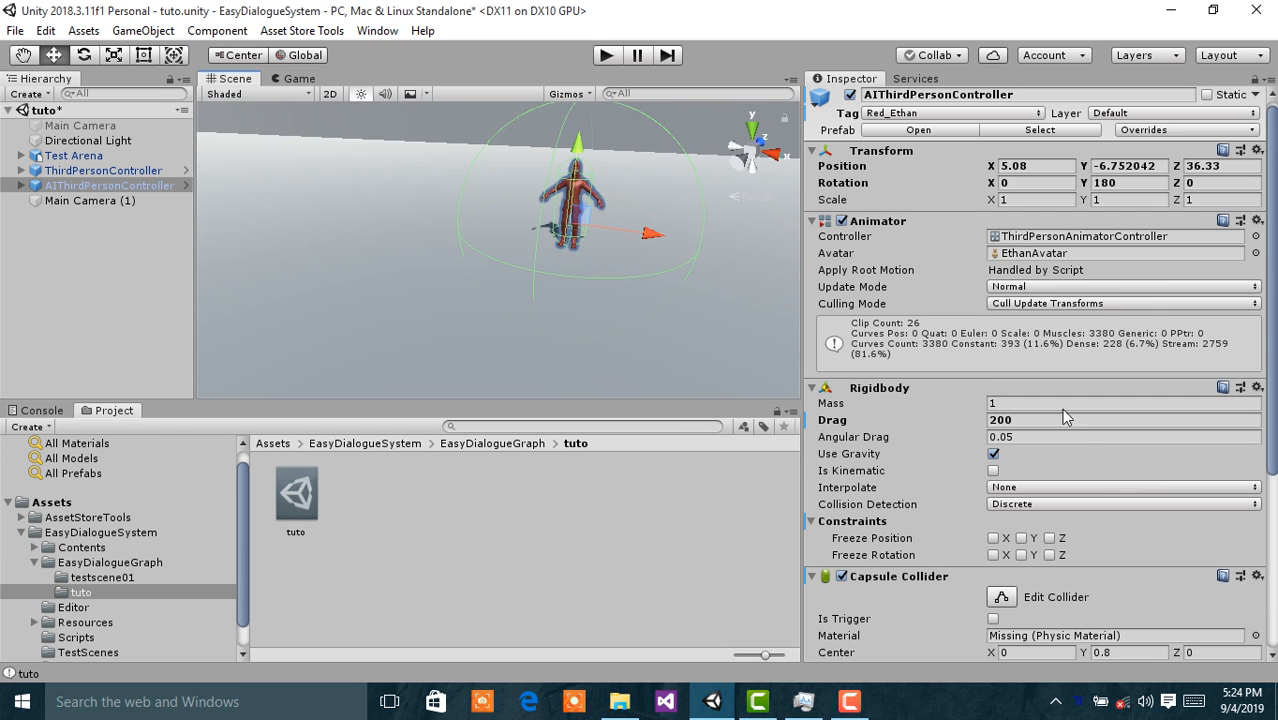
Step: Expand the ES Dialogue Manager and review its trigger, TagName, panel, texture and font settings
scroll(1100, 505, "down", 5)
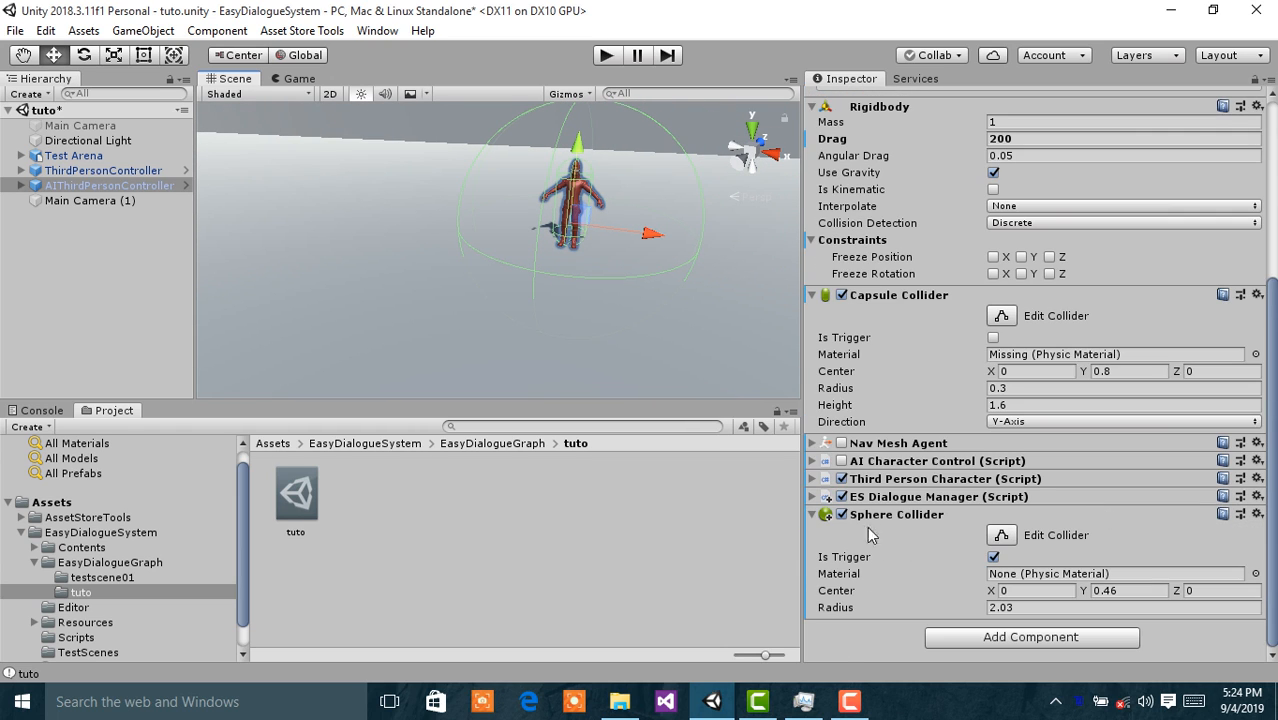
left_click(812, 496)
scroll(1104, 372, "down", 10)
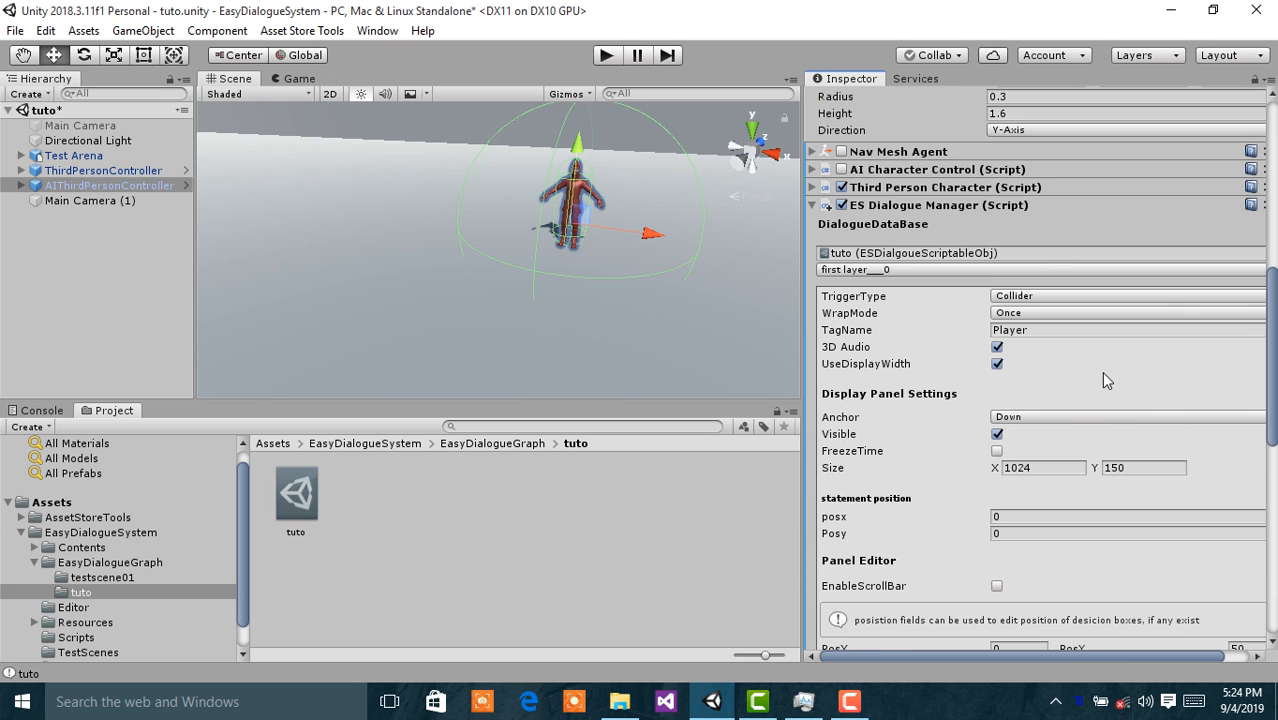
scroll(1104, 372, "down", 4)
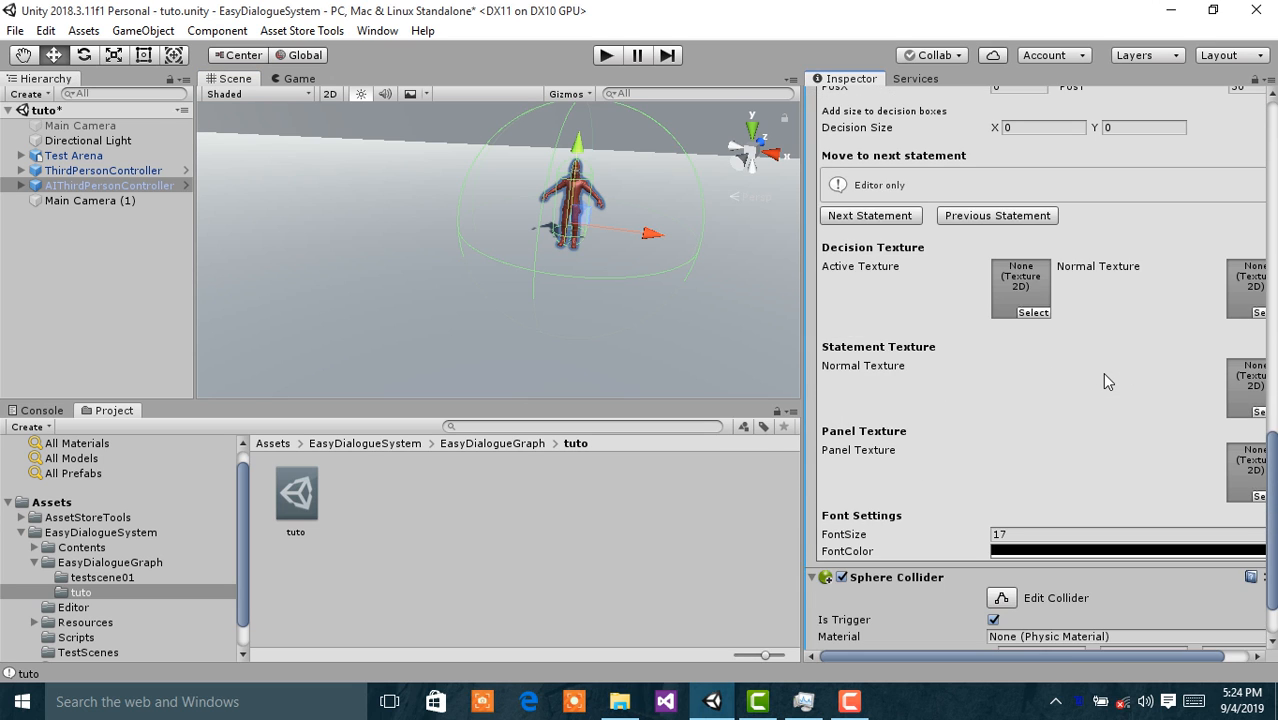
scroll(1104, 375, "up", 3)
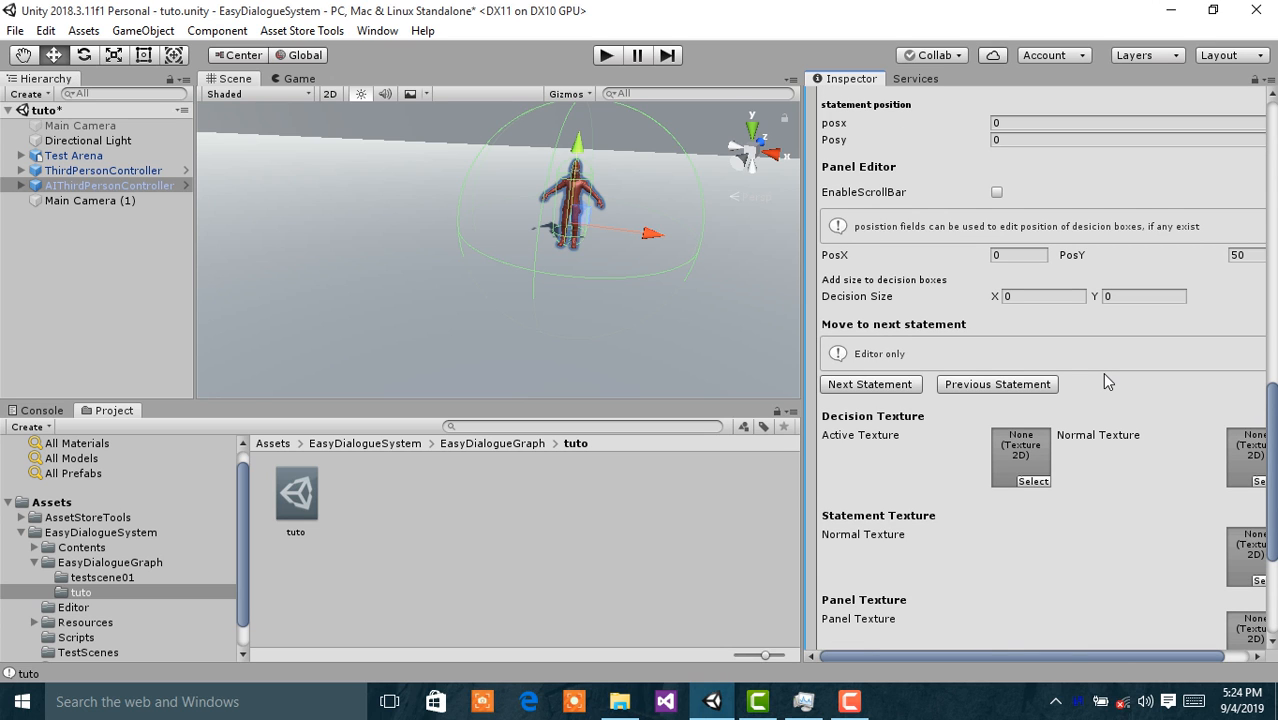
scroll(1104, 379, "up", 5)
scroll(1104, 379, "up", 3)
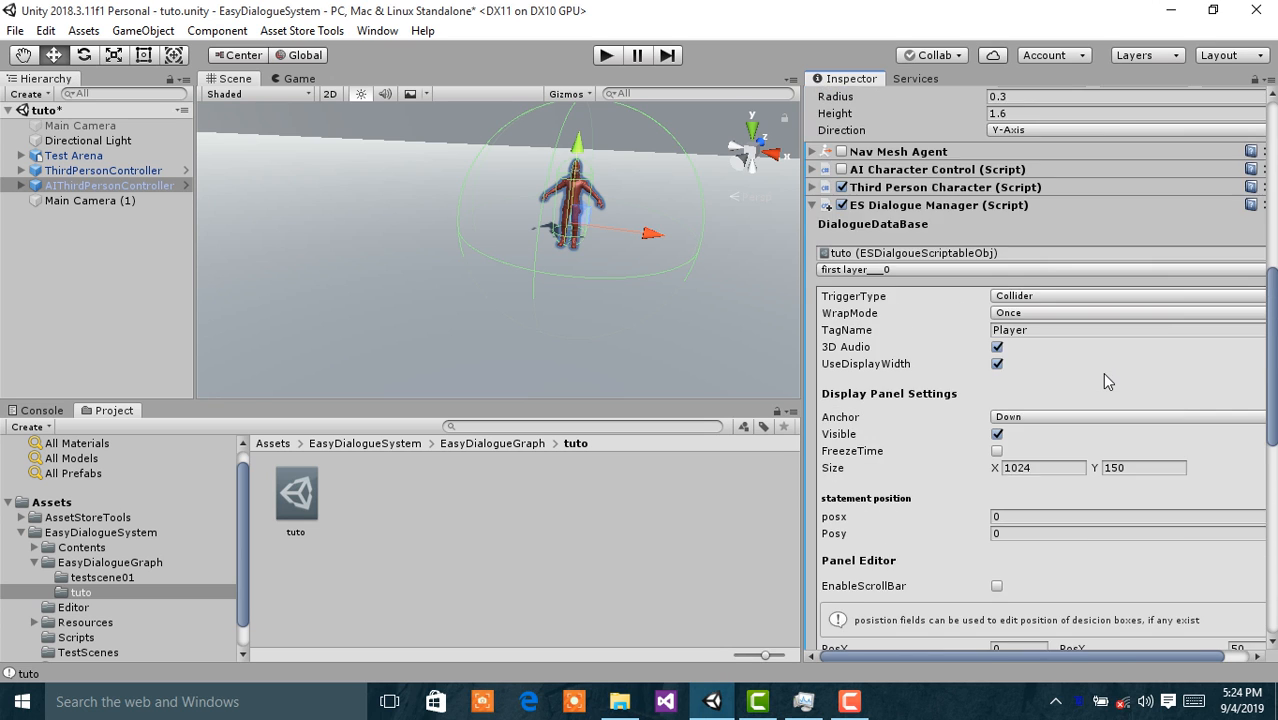
scroll(1104, 379, "up", 1)
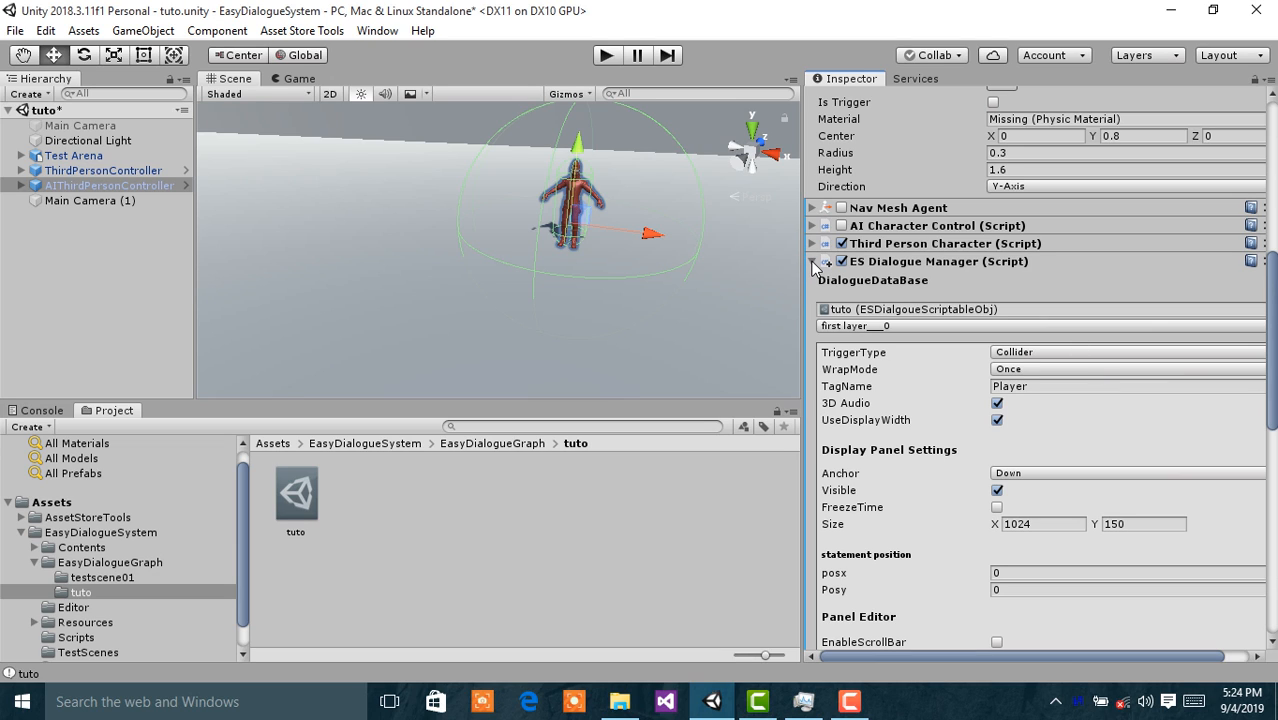
Step: Check the Rigidbody, Capsule Collider and script components on ThirdPersonController, then clear the selection
left_click(80, 240)
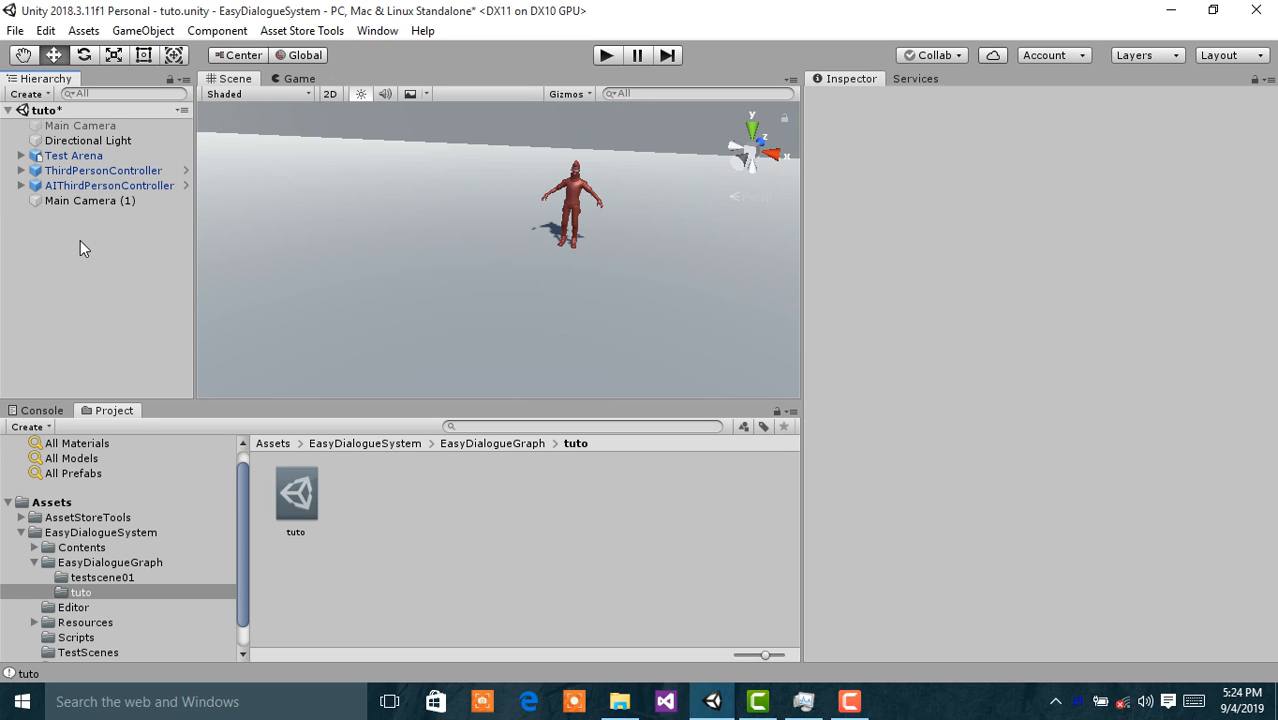
left_click(156, 174)
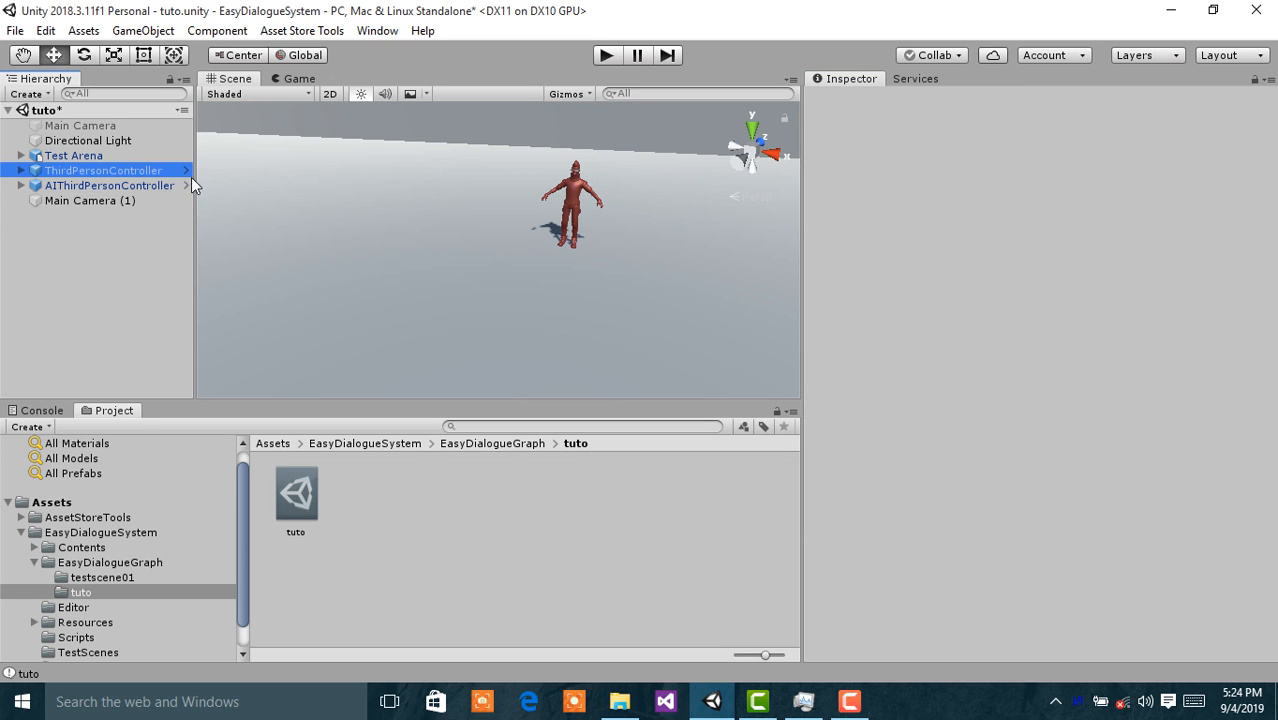
scroll(1168, 435, "down", 3)
scroll(1167, 436, "down", 2)
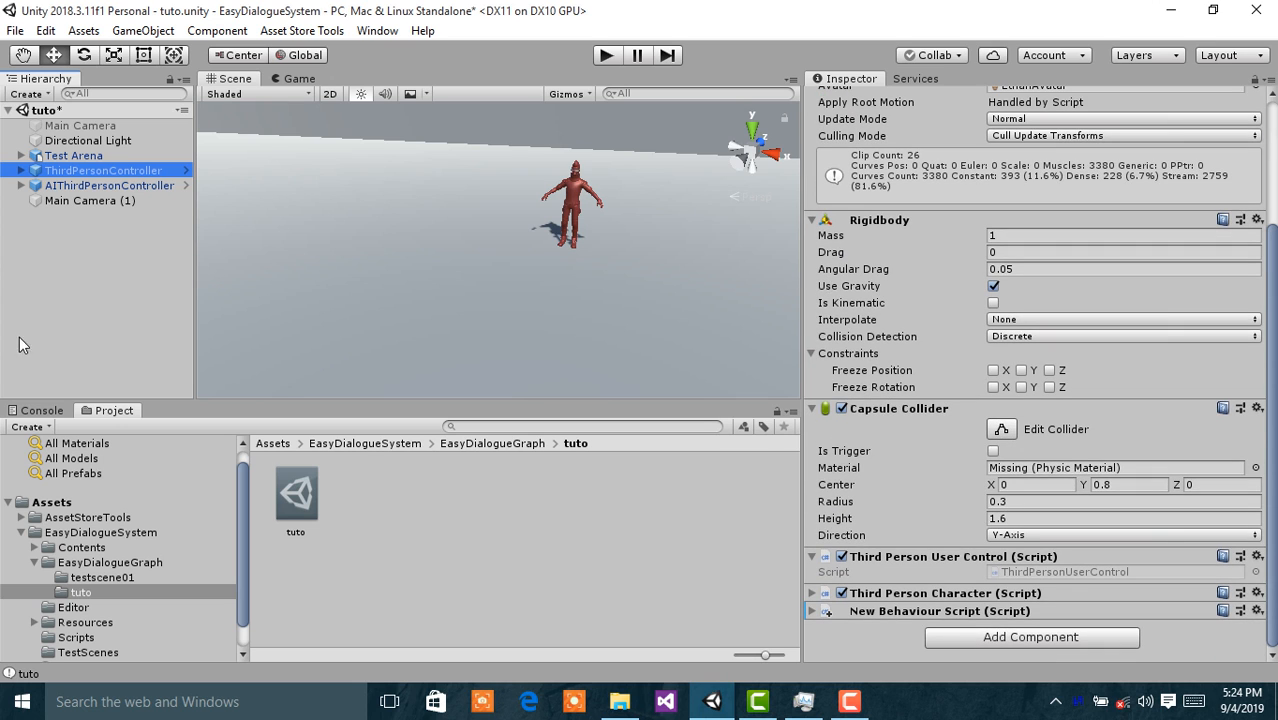
left_click(24, 291)
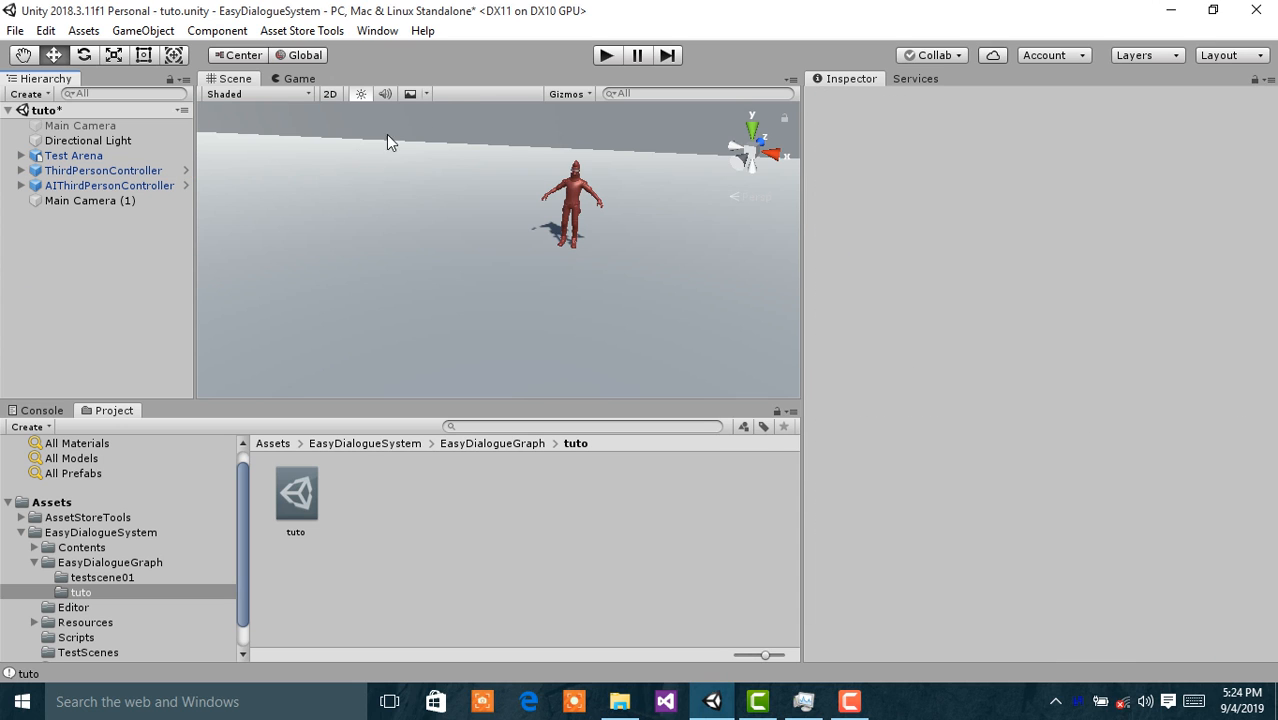
Step: Run the scene in Play mode and walk the player into the AI character's trigger sphere to start the dialogue
left_click(607, 55)
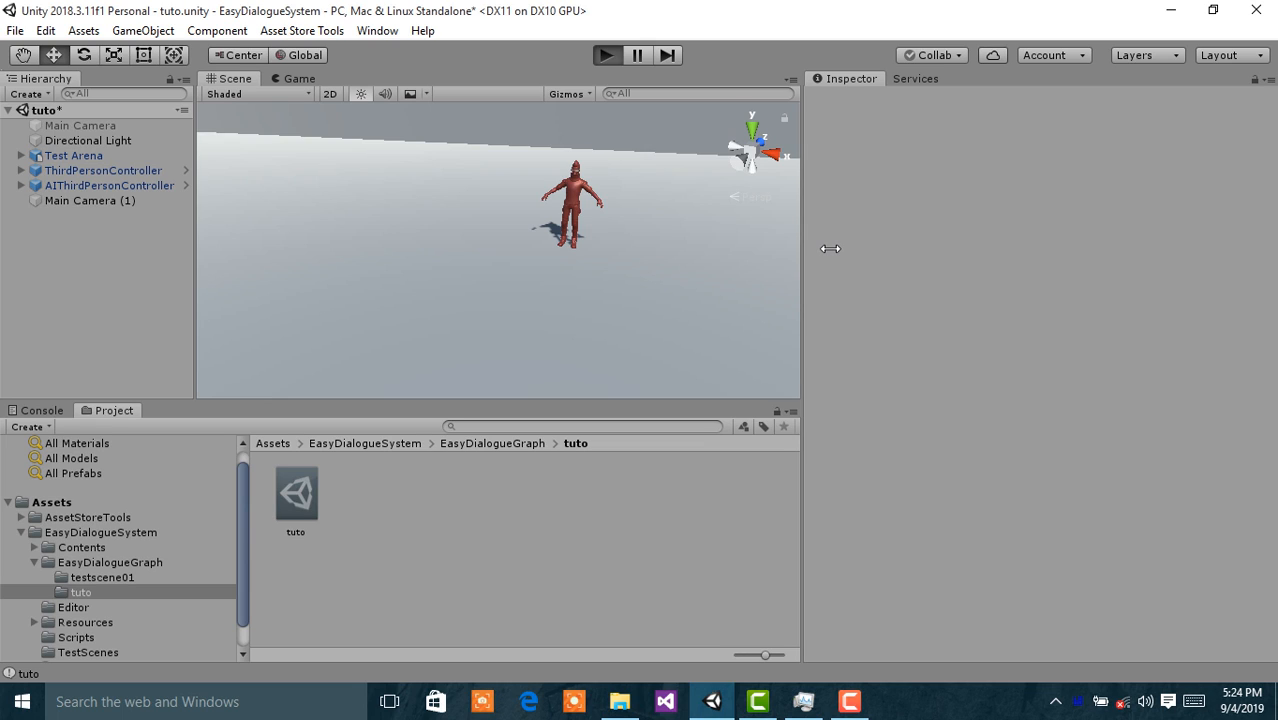
key("ctrl+p")
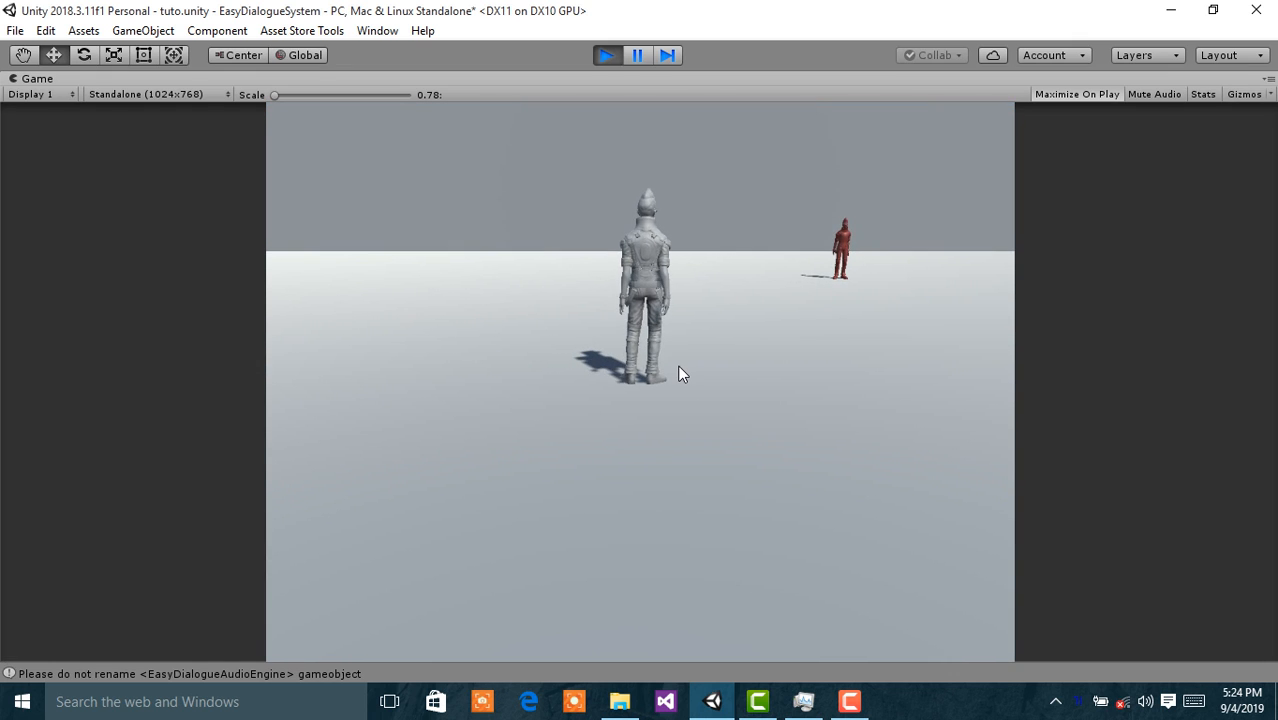
key("w")
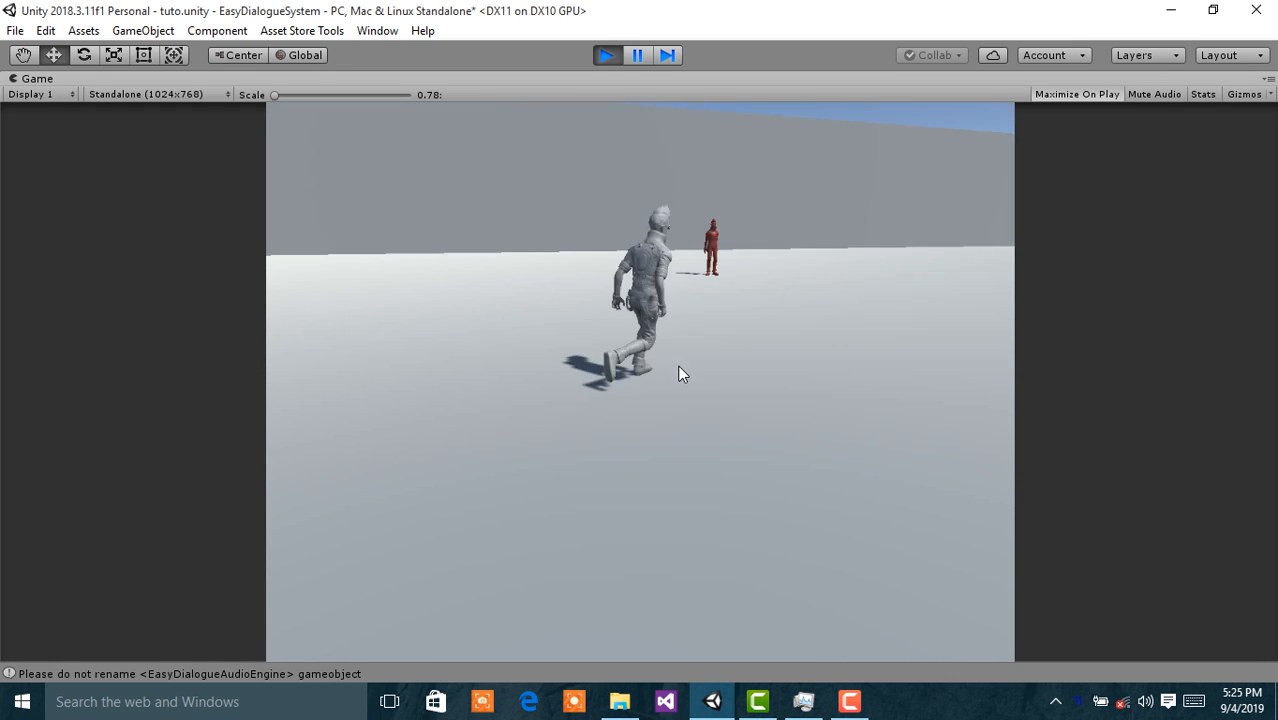
key("d")
key("a")
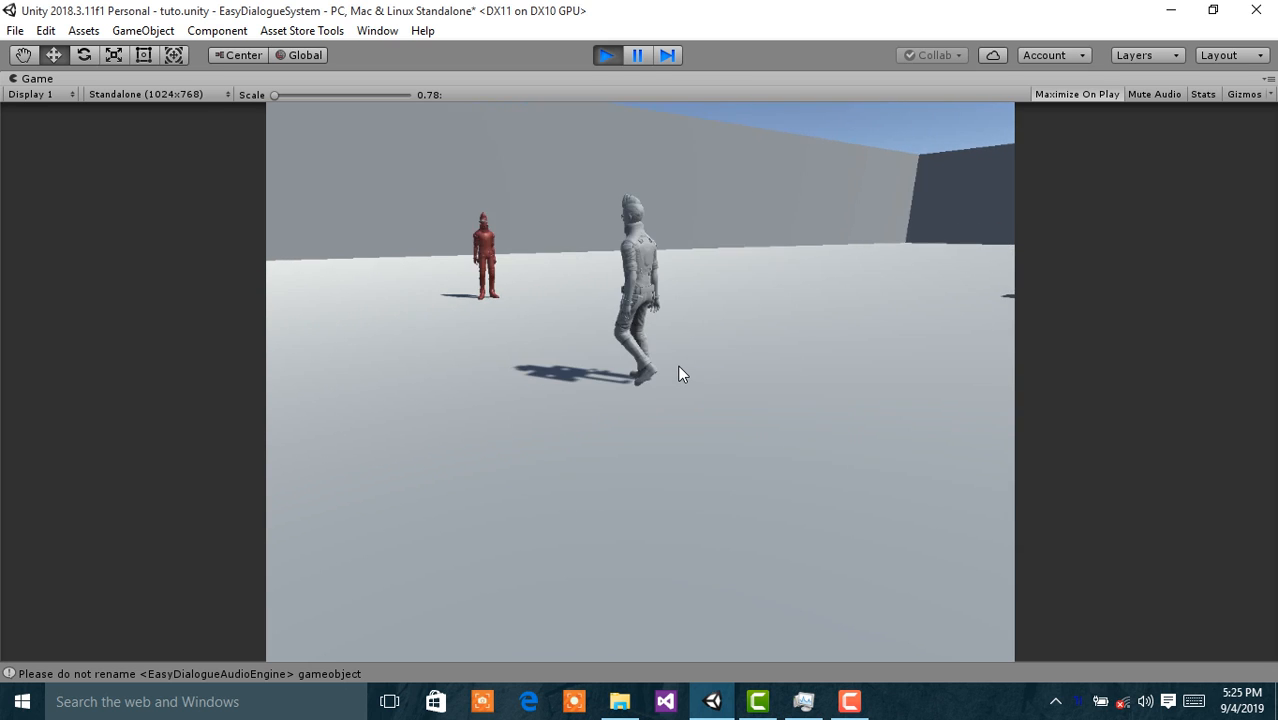
key("d")
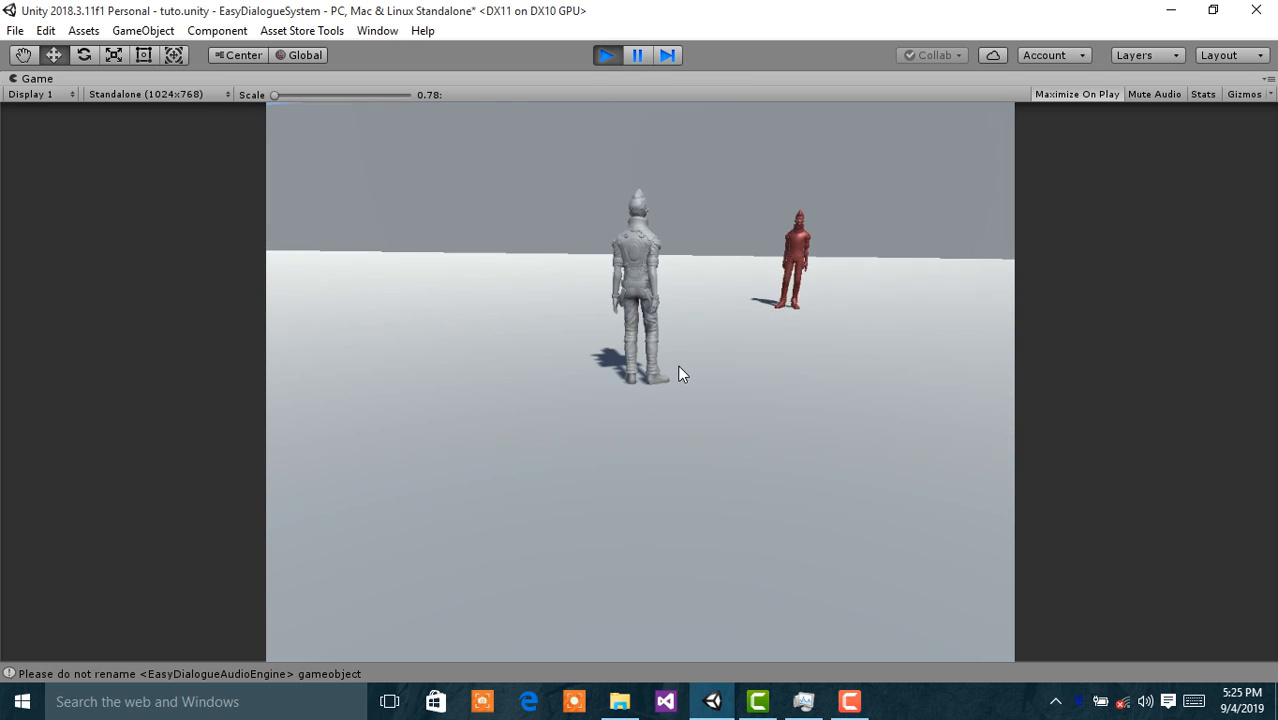
key("d")
key("w")
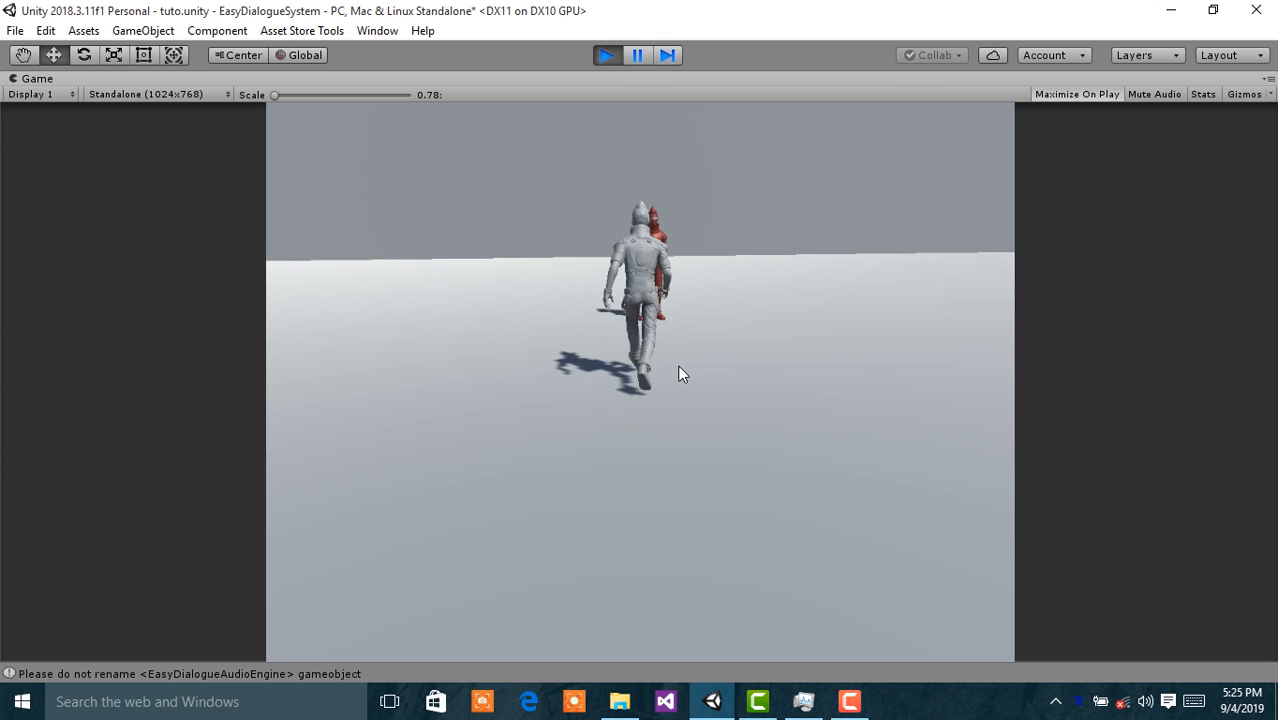
key("w")
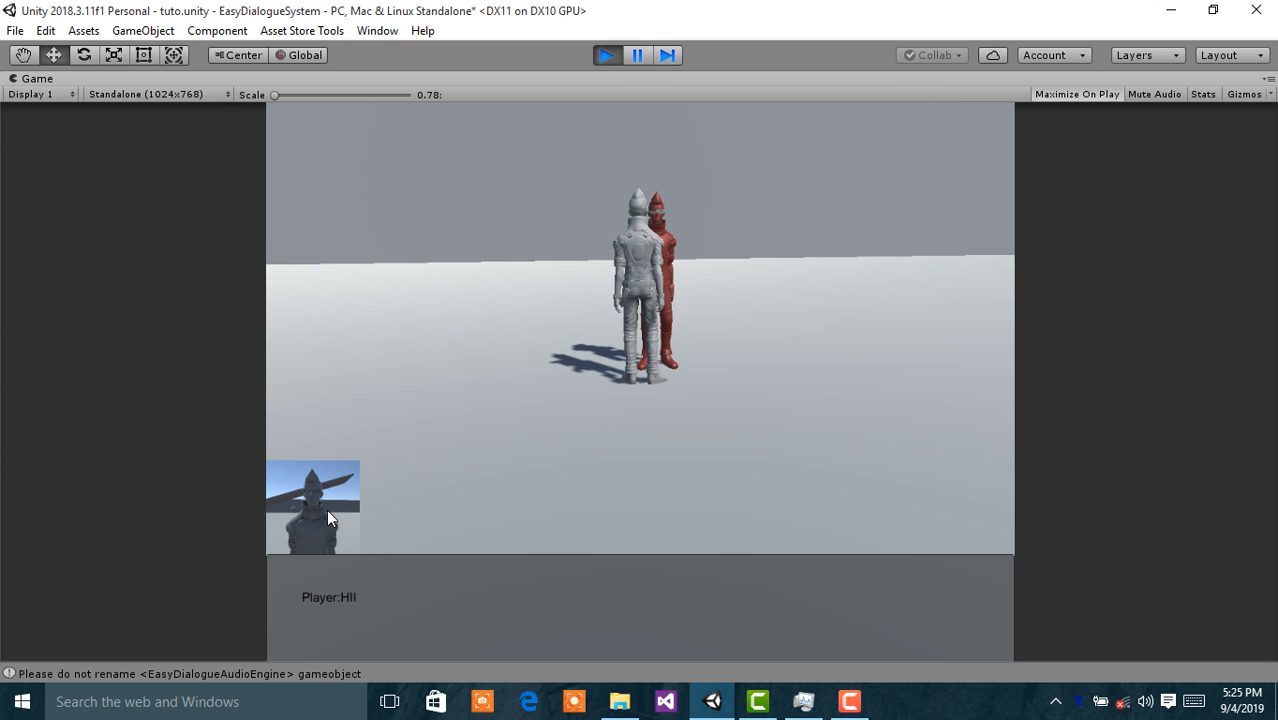
Step: Advance through the player's and the AI character's dialogue lines, and stop Play mode
left_click(325, 603)
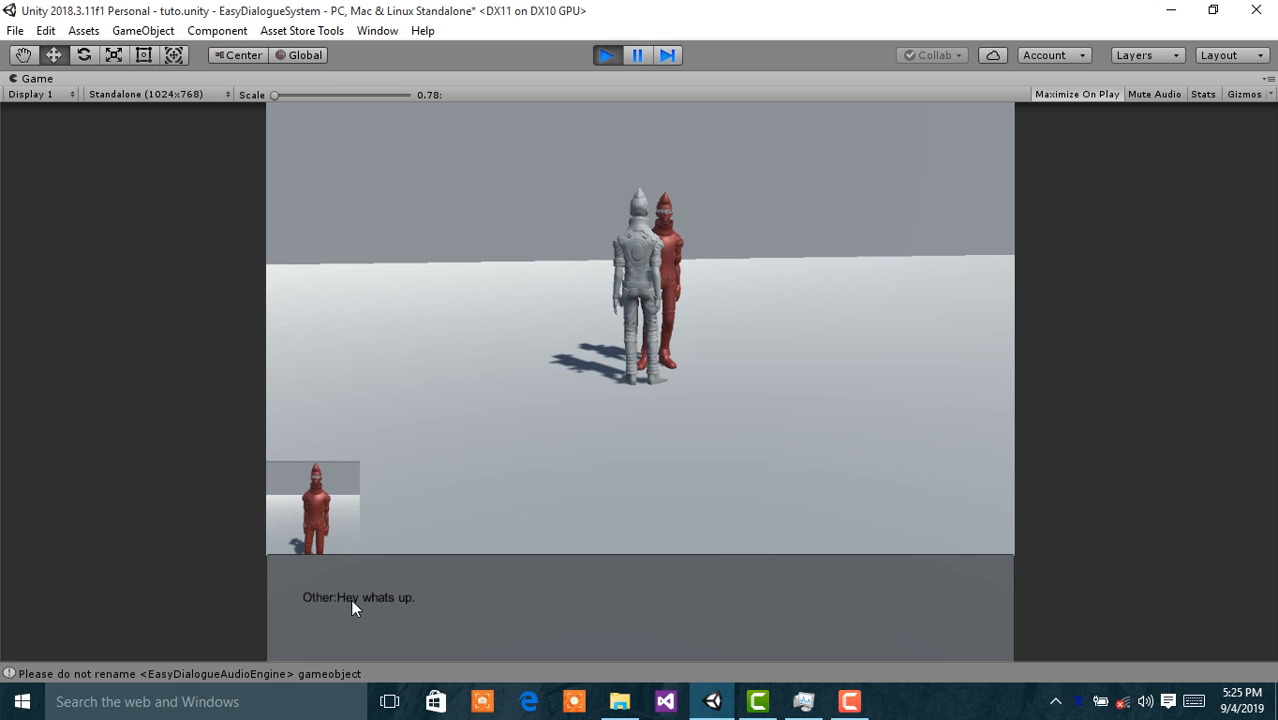
left_click(360, 598)
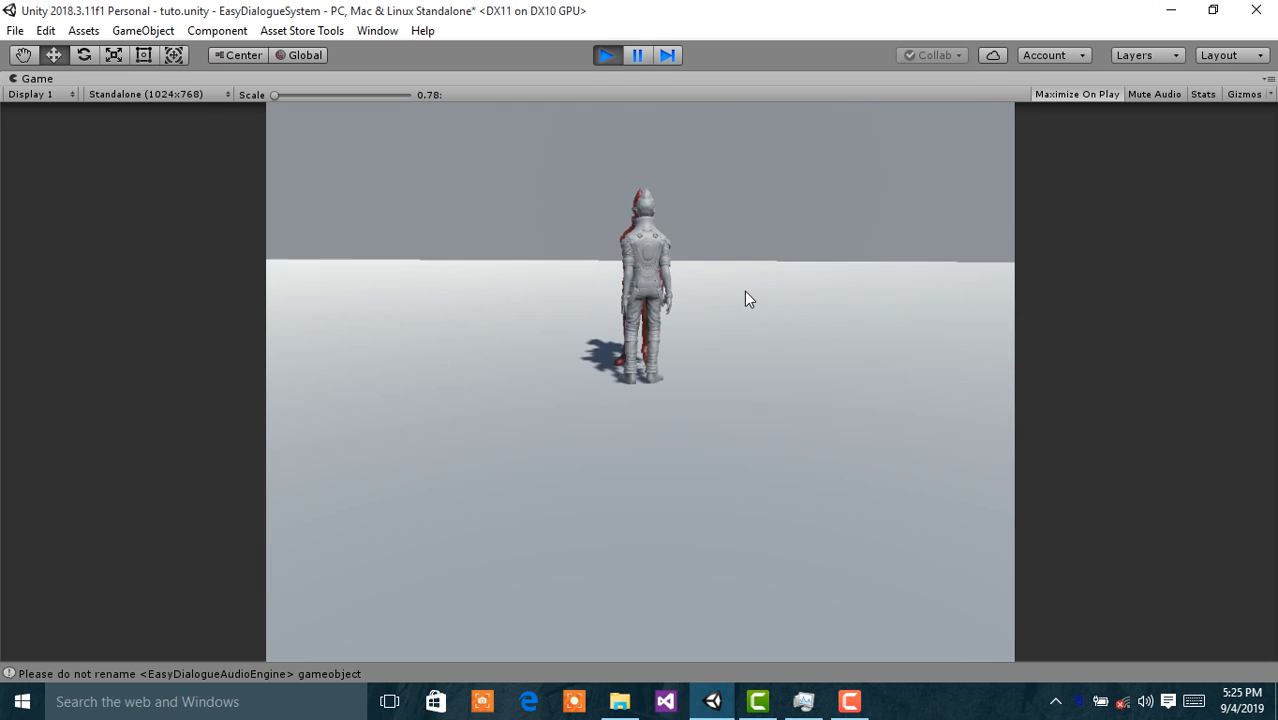
left_click(612, 54)
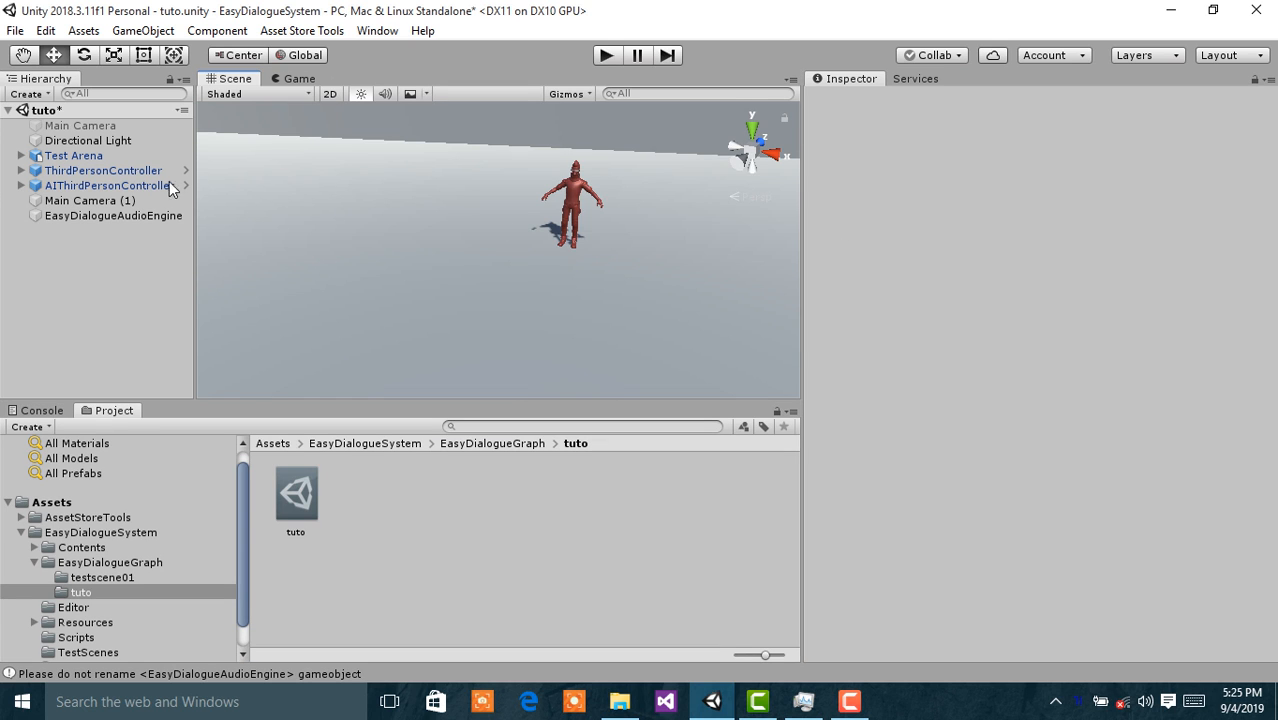
Step: Set the WrapMode of AIThirdPersonController's ES Dialogue Manager to Loop and clear the selection
left_click(151, 180)
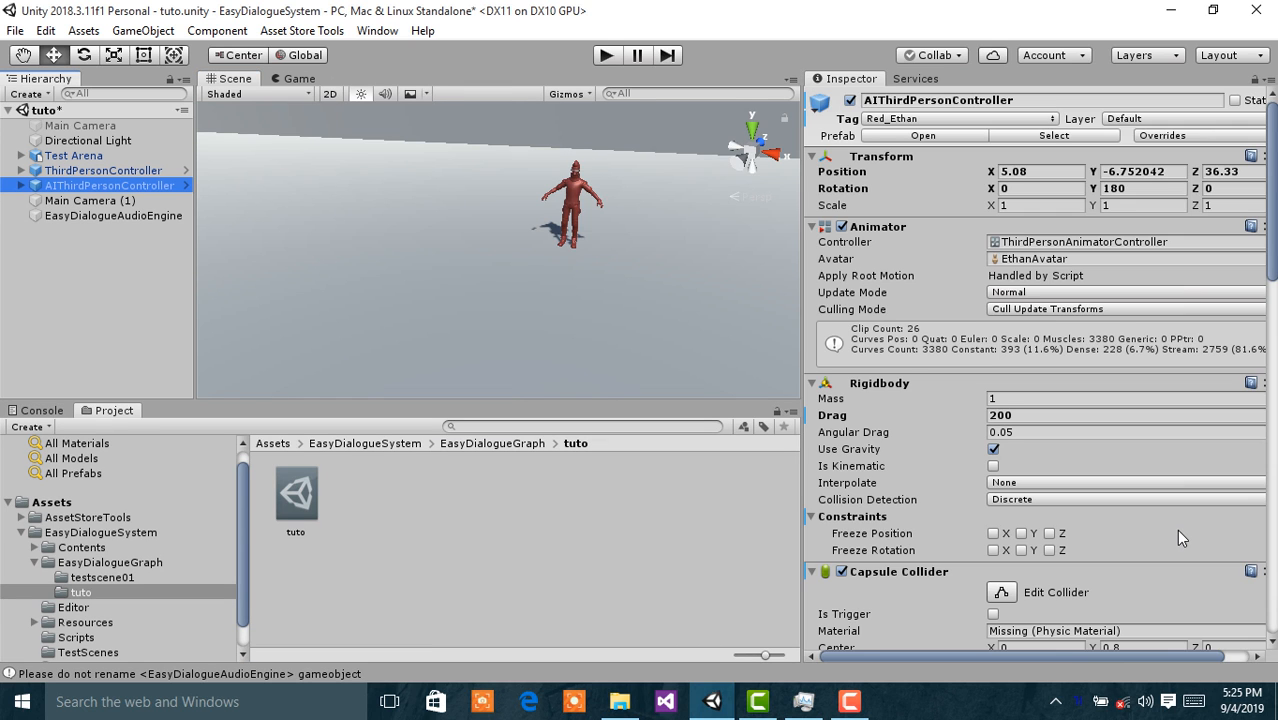
scroll(1174, 530, "down", 5)
scroll(1174, 535, "down", 3)
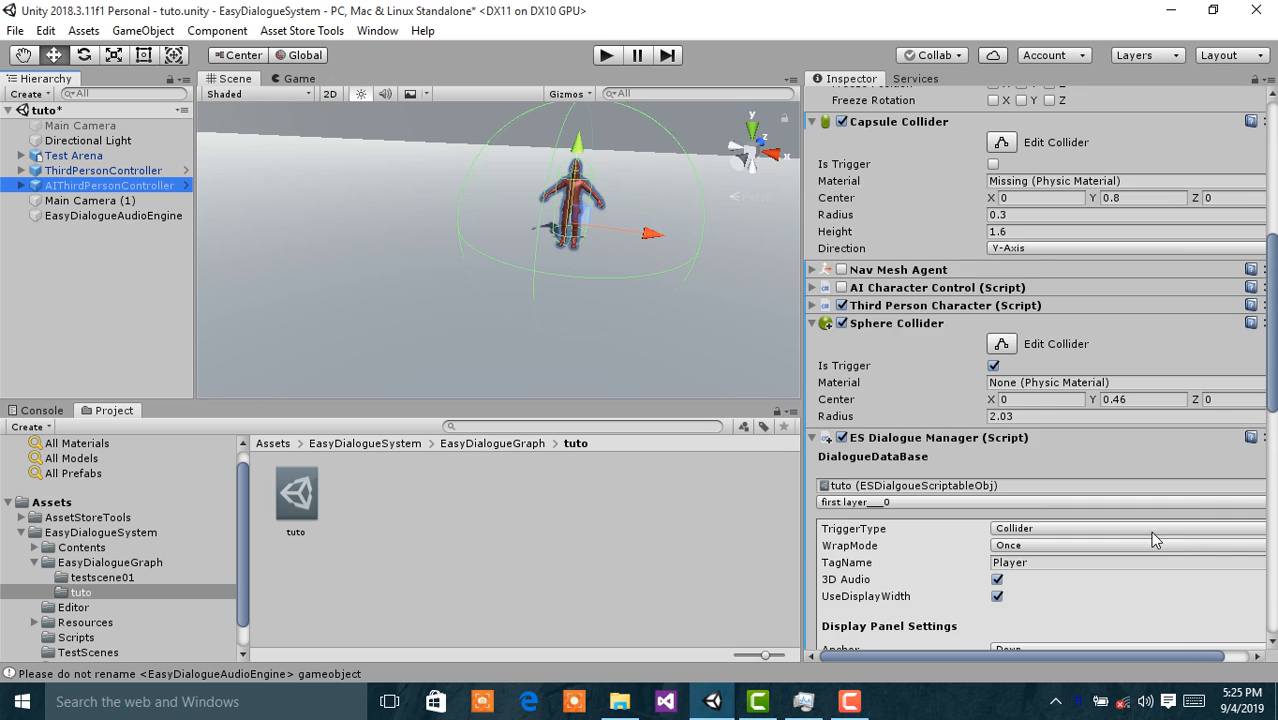
scroll(1145, 541, "down", 3)
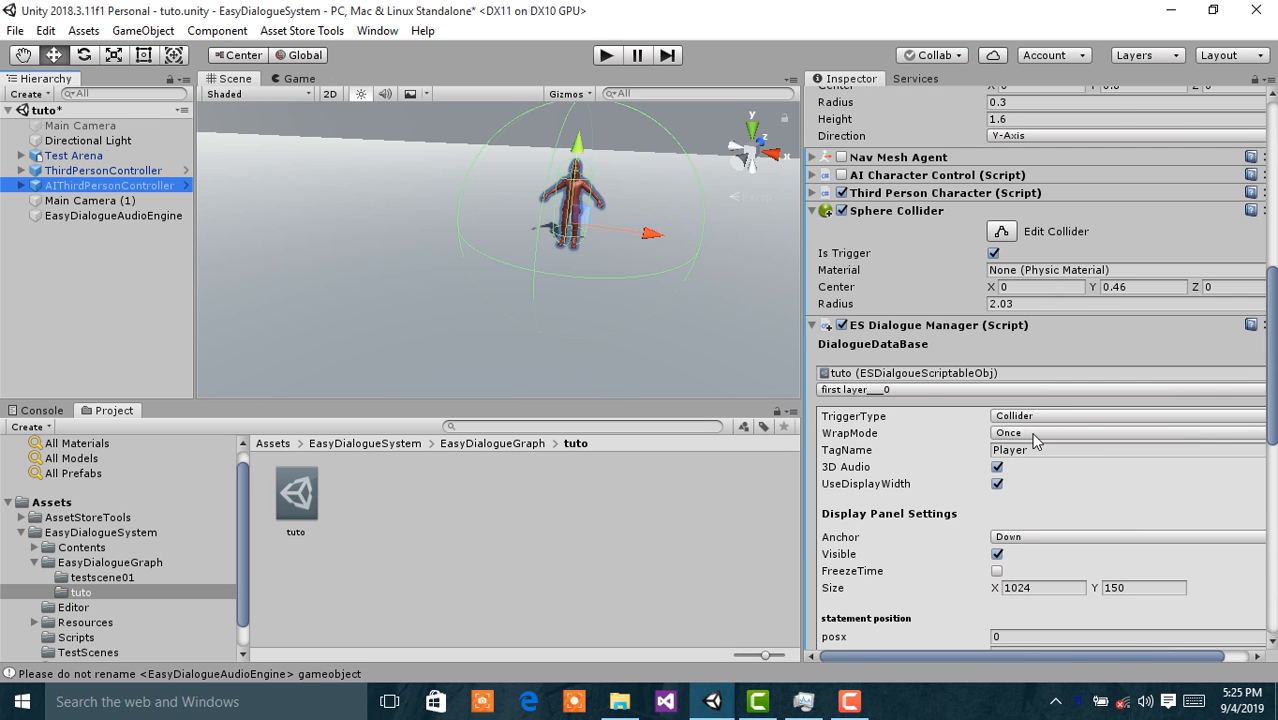
left_click(1034, 436)
left_click(1026, 458)
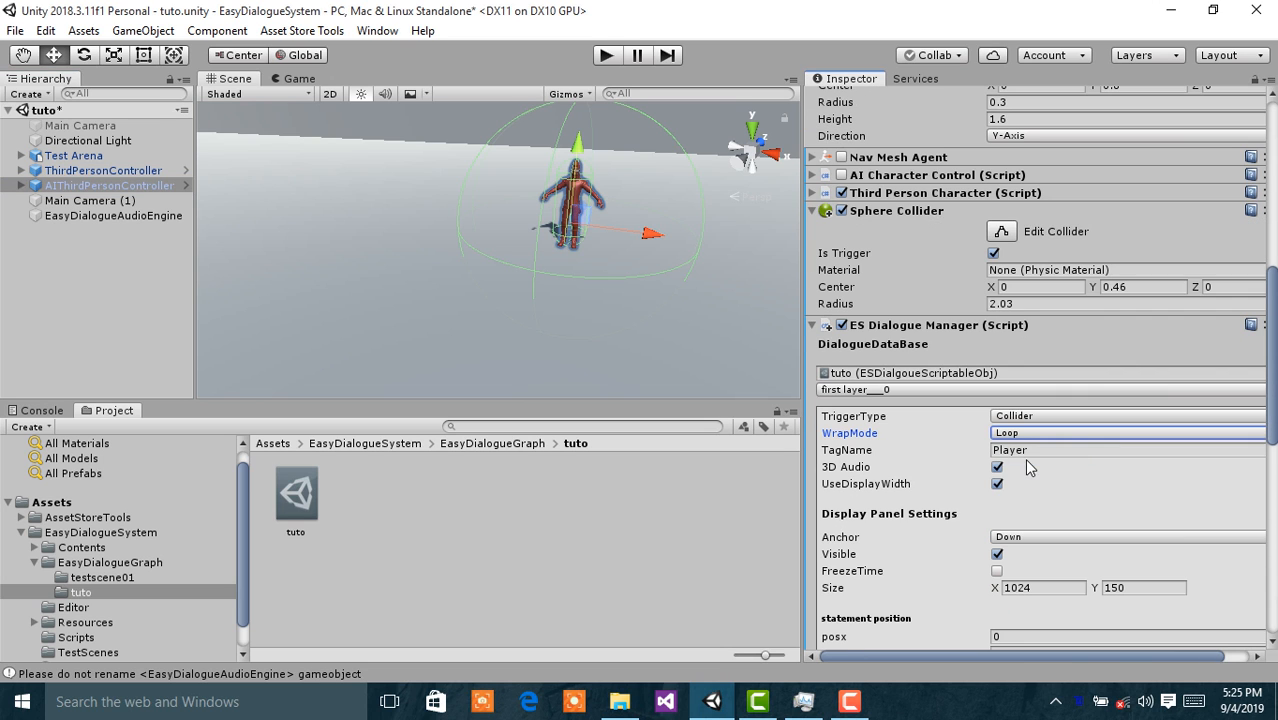
left_click(86, 297)
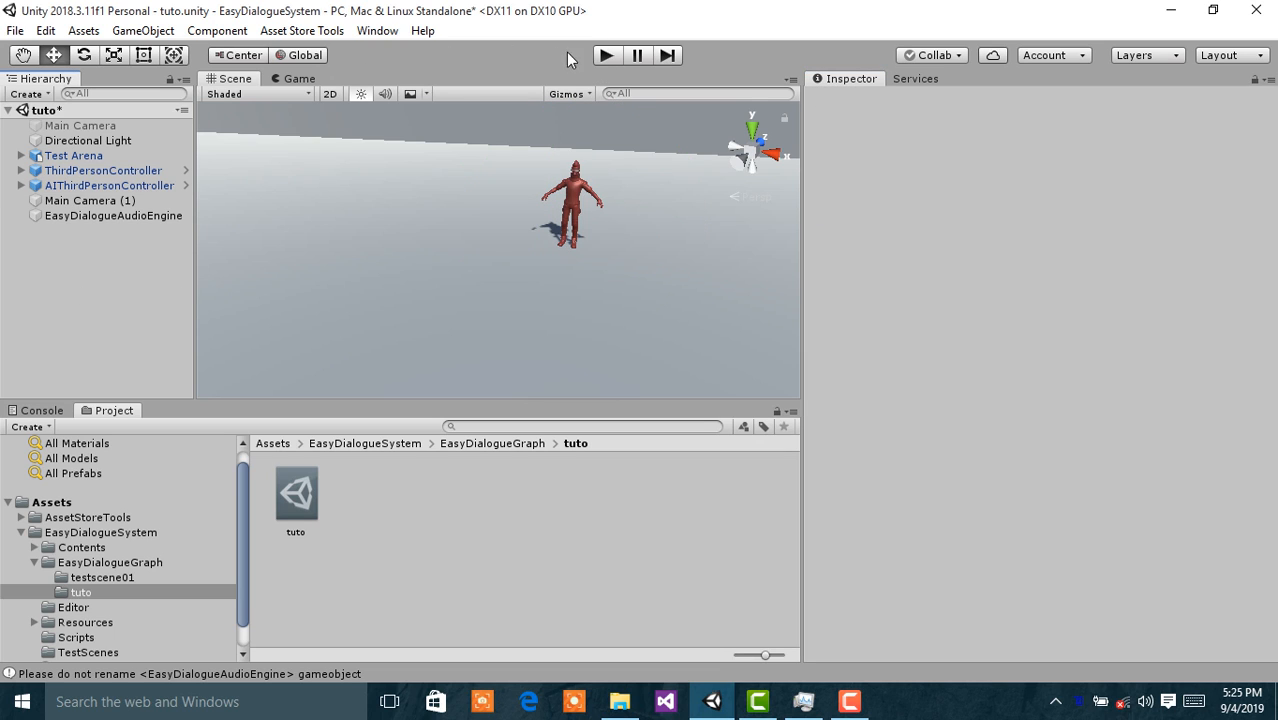
Step: Play the scene again, walk the player up to the AI character and advance through the dialogue lines
left_click(605, 56)
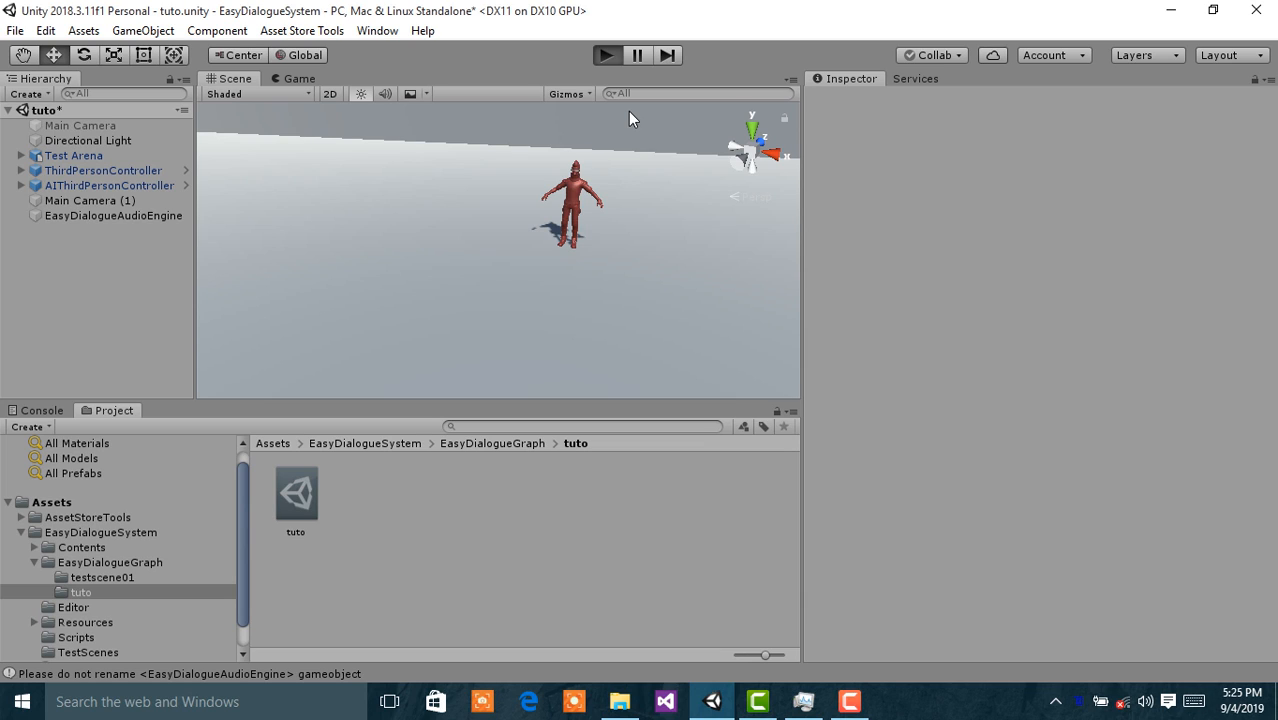
key("ctrl+p")
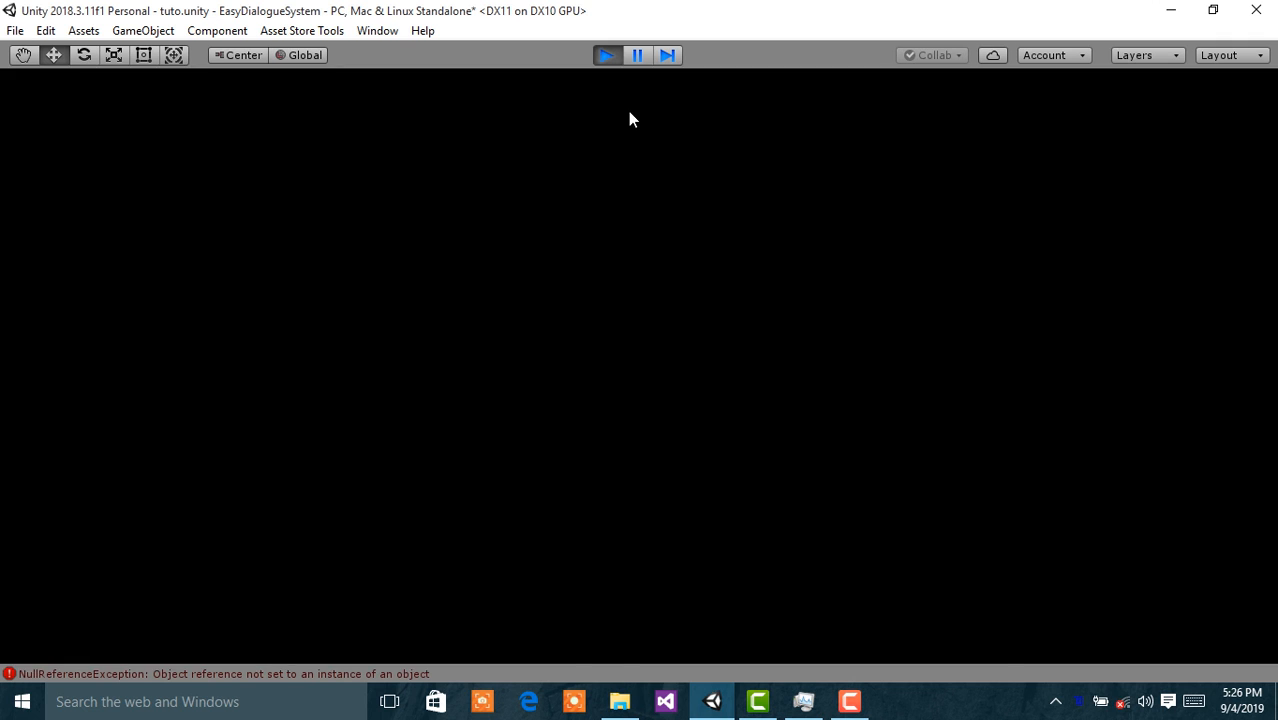
key("w")
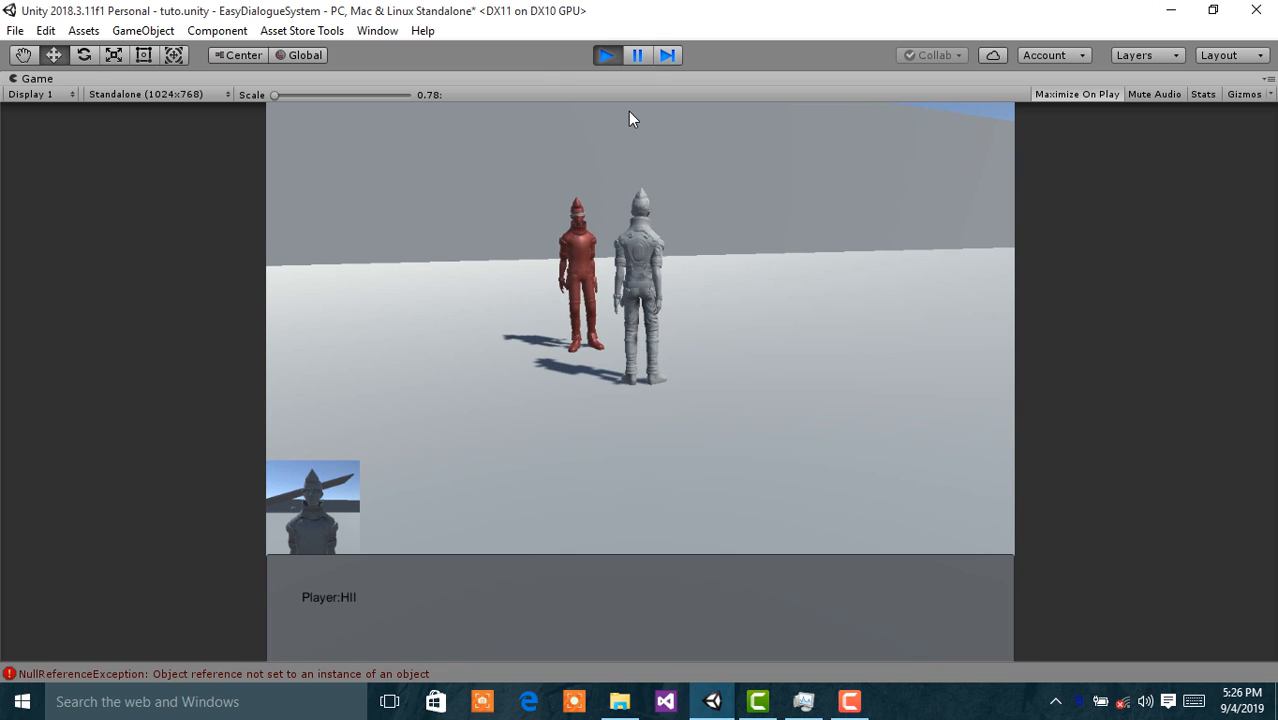
key("space")
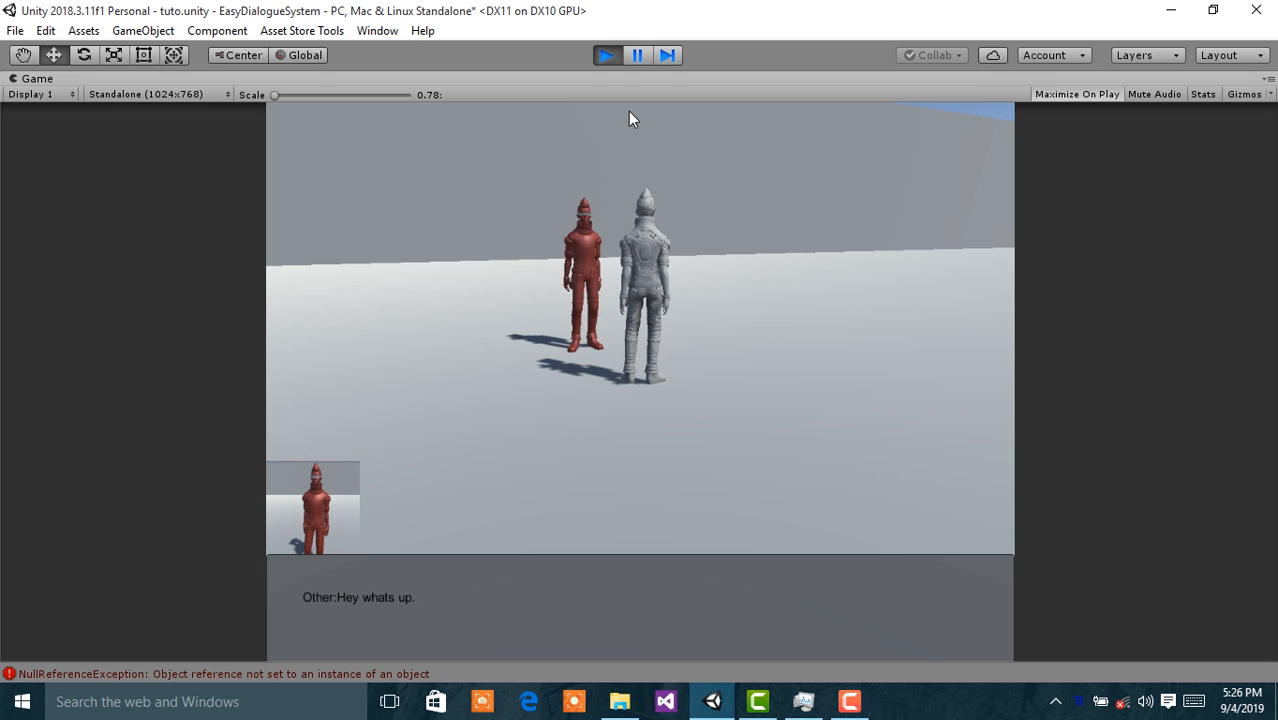
key("space")
Step: Walk the player away from the AI character and back to test the looping dialogue, and stop Play mode
key("w")
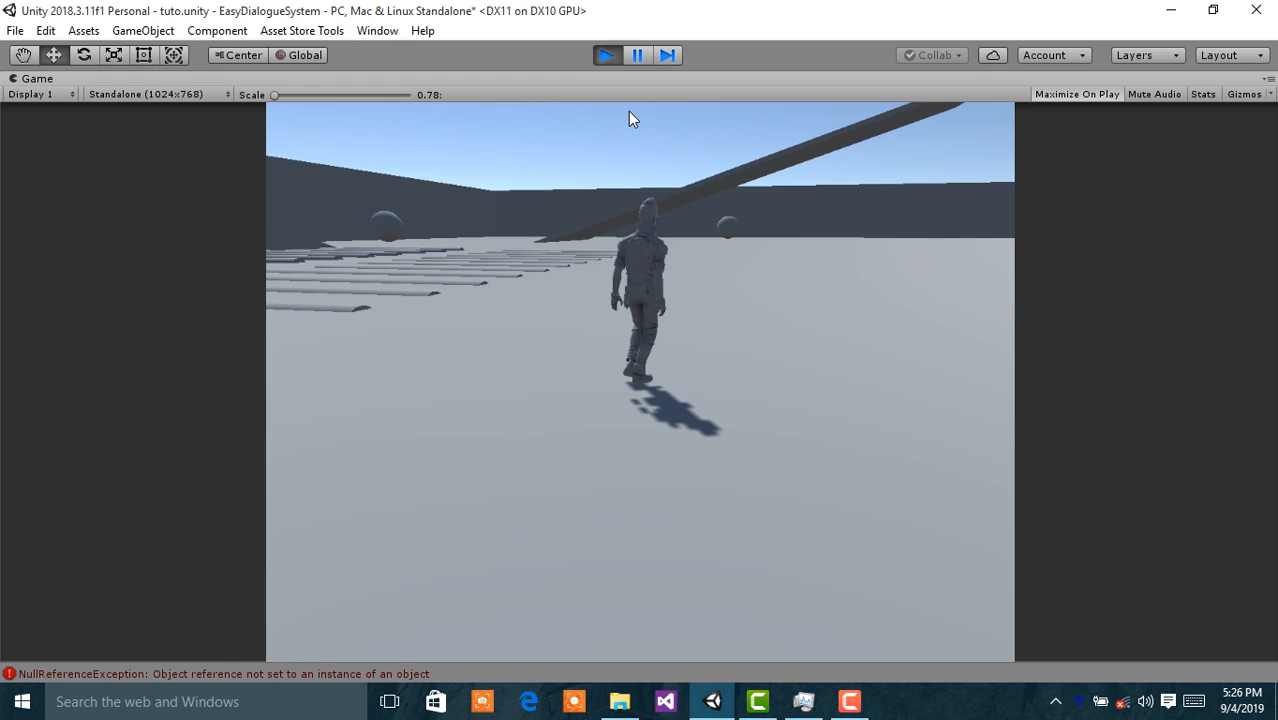
key("d")
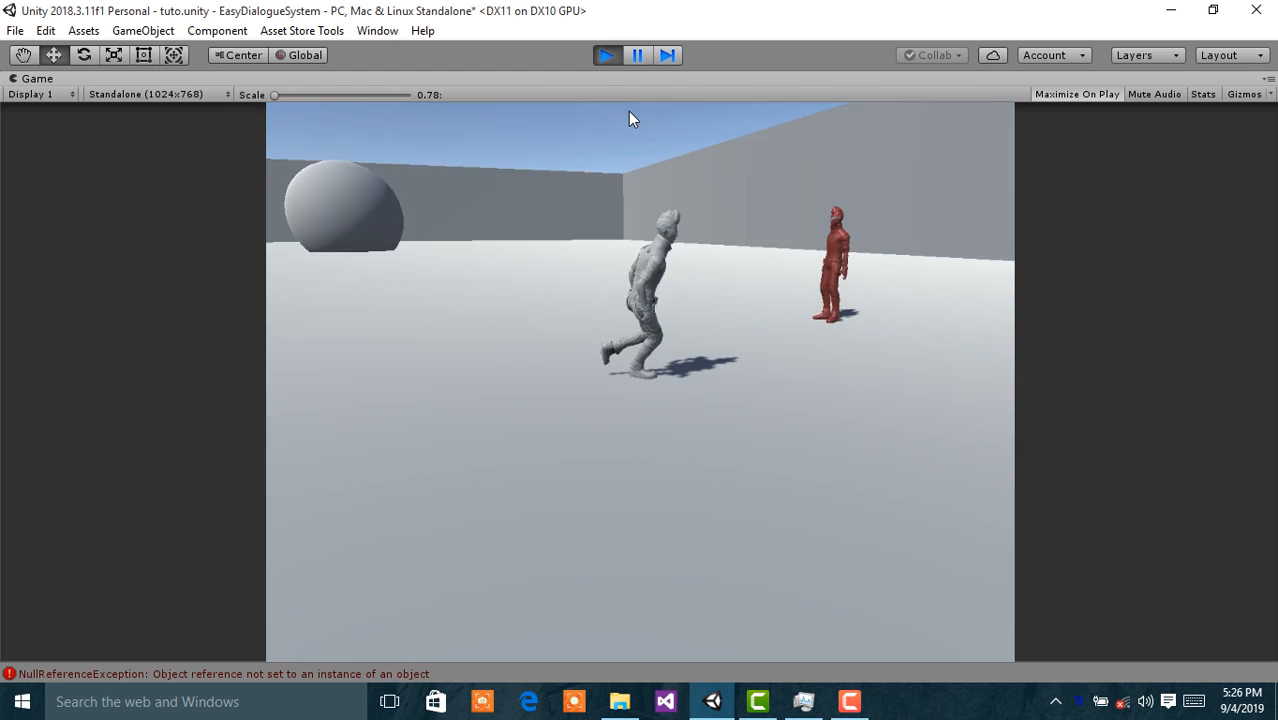
key("w")
key("a")
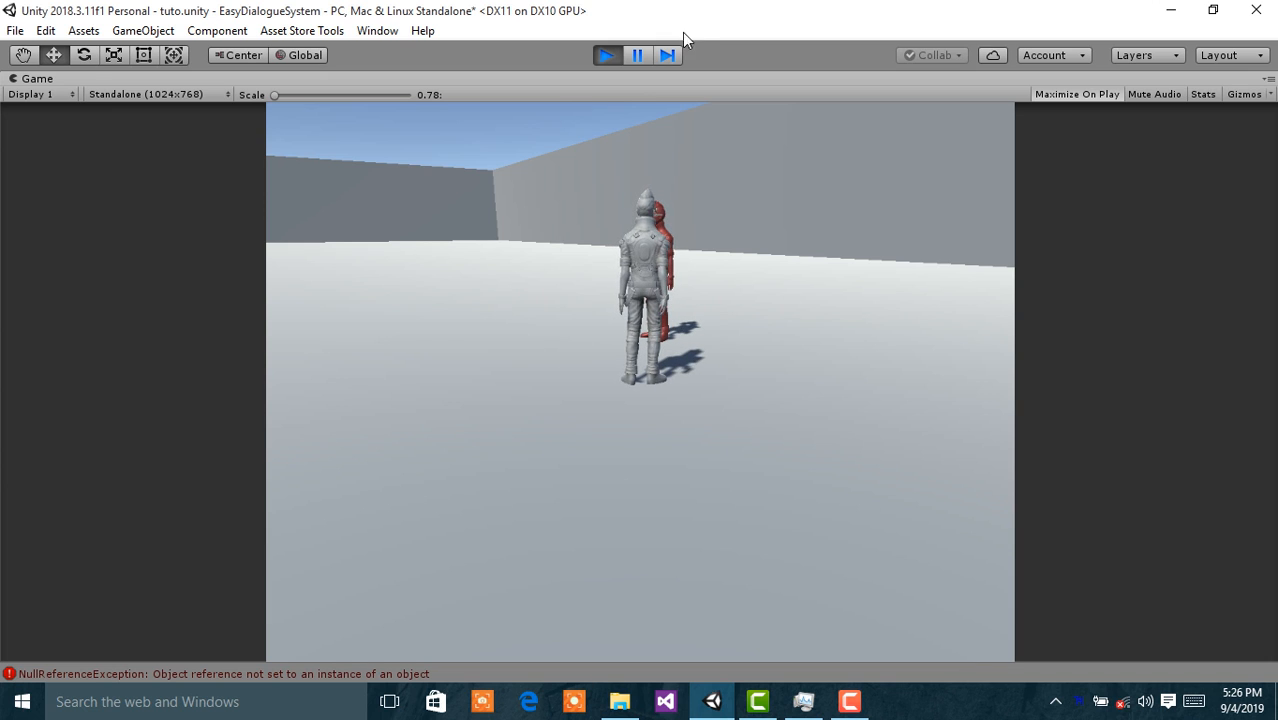
left_click(610, 55)
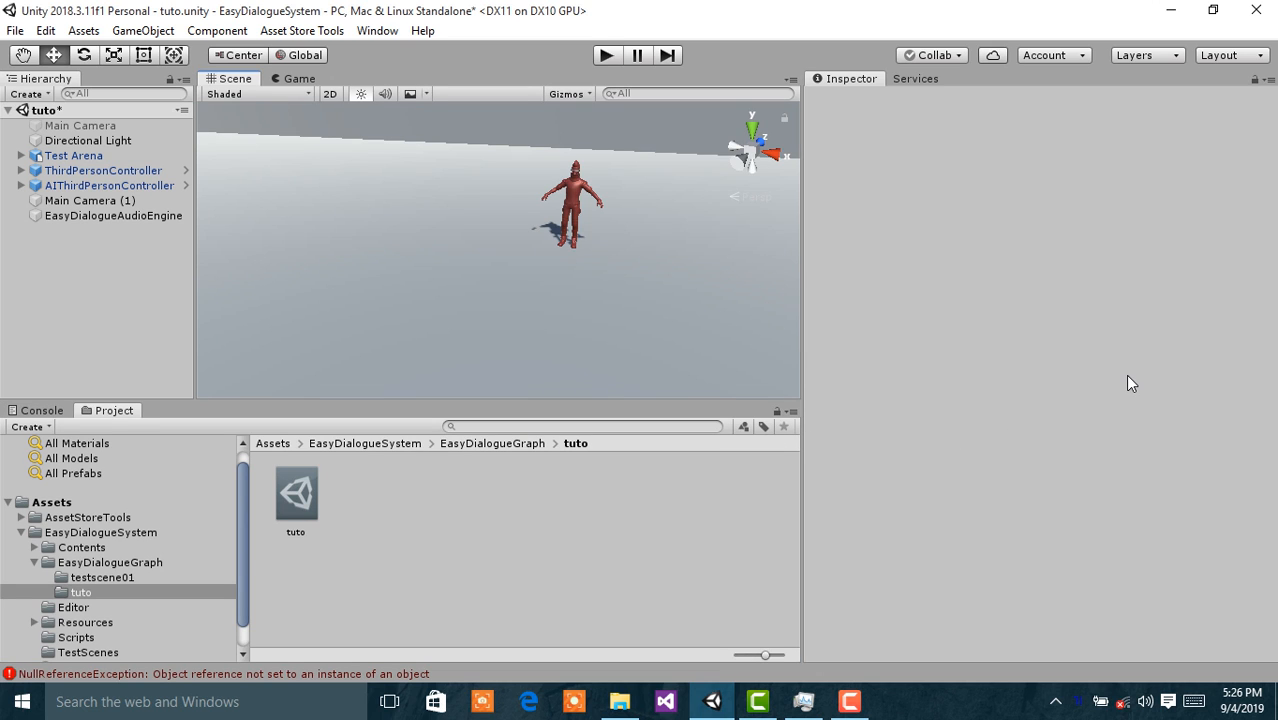
Step: Review the display panel, statement position, decision box and texture settings in AIThirdPersonController's ES Dialogue Manager
left_click(105, 185)
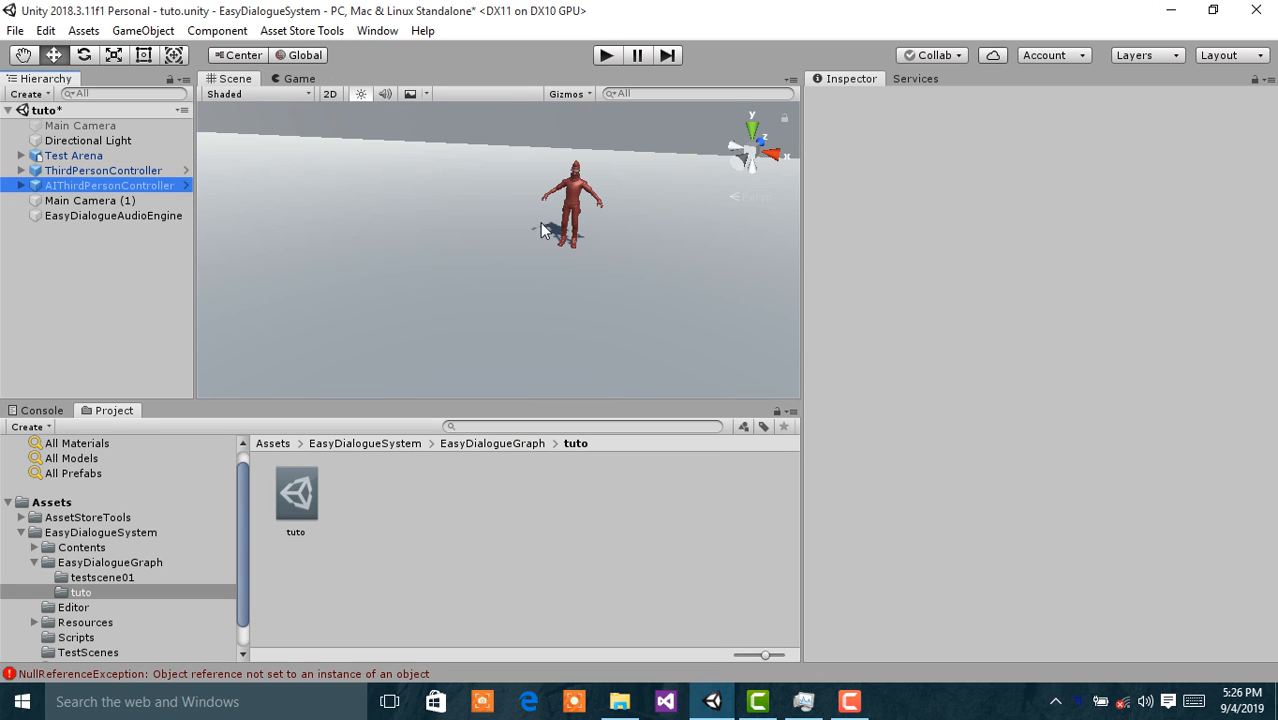
scroll(1115, 452, "down", 5)
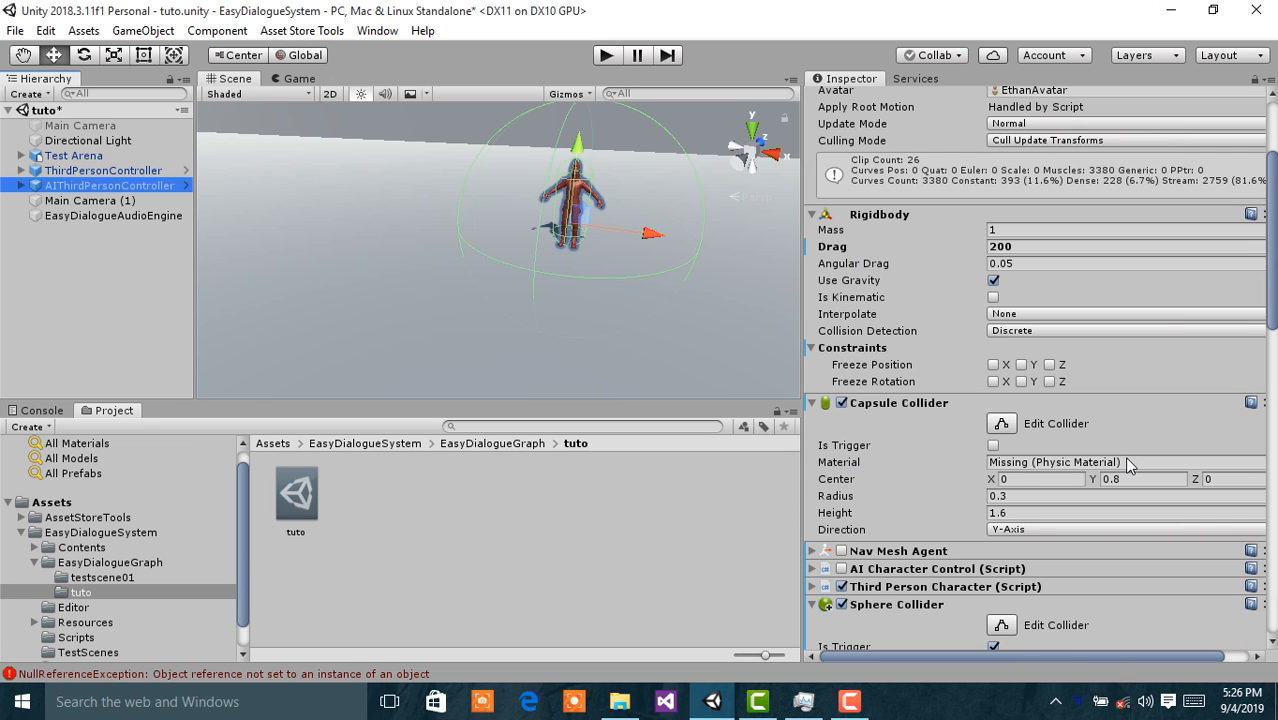
scroll(1127, 457, "down", 6)
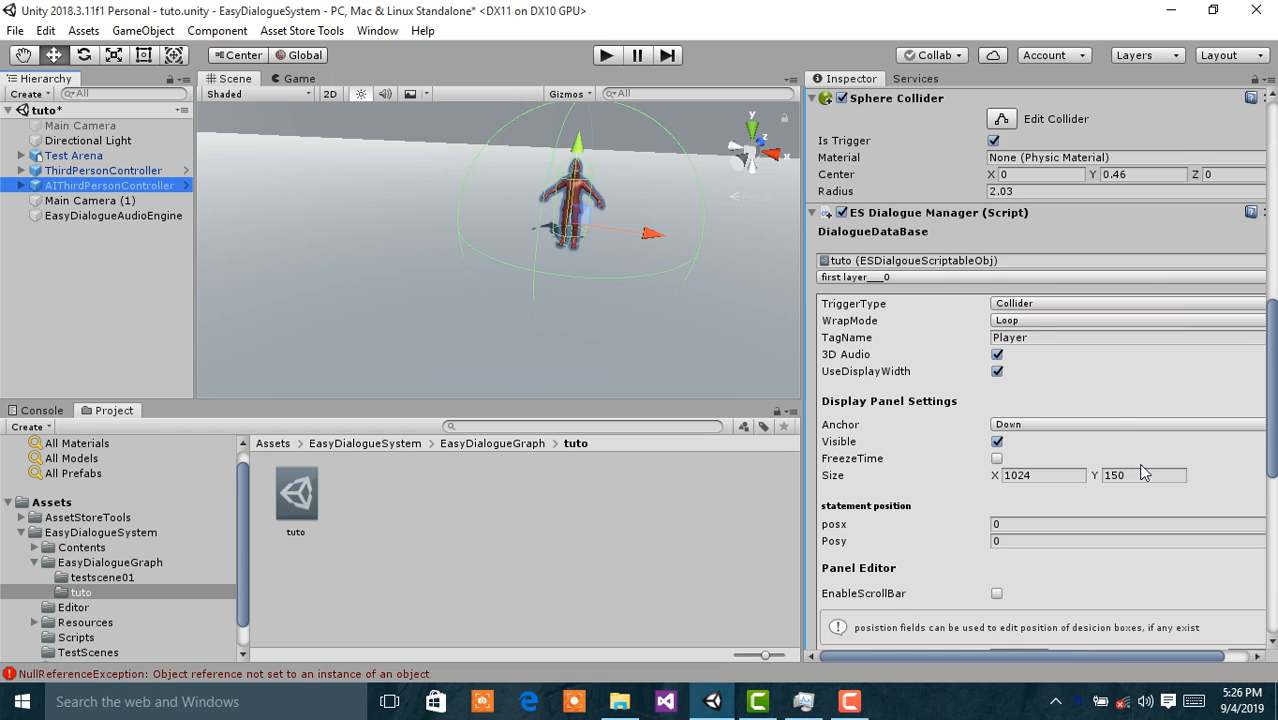
scroll(1135, 465, "down", 4)
scroll(1145, 472, "down", 3)
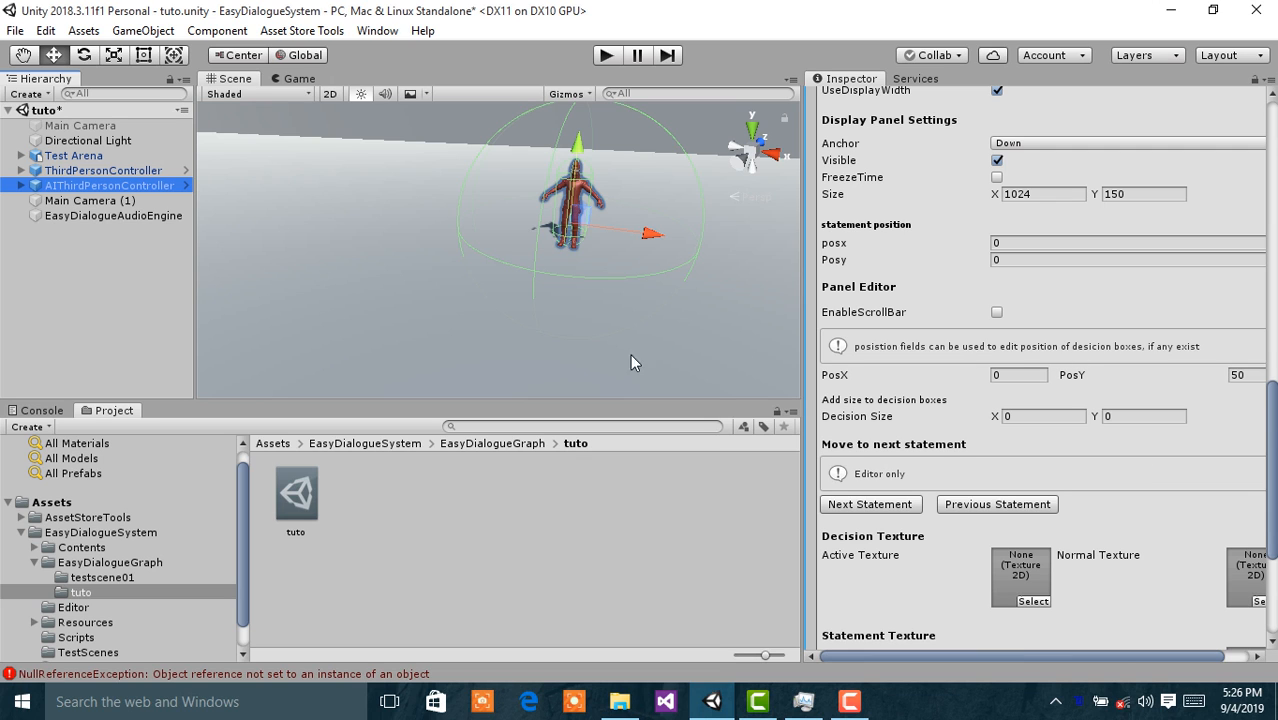
left_click_drag(250, 185, 516, 145, "alt")
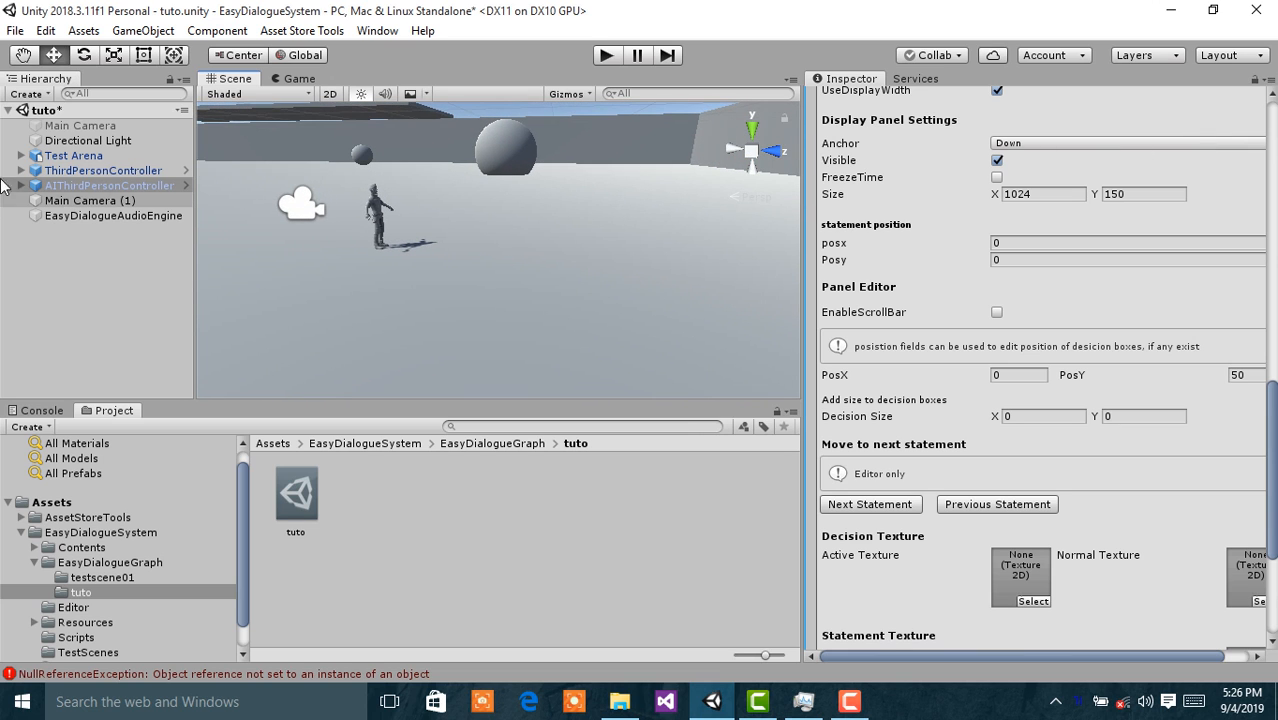
left_click_drag(516, 237, 805, 237, "alt")
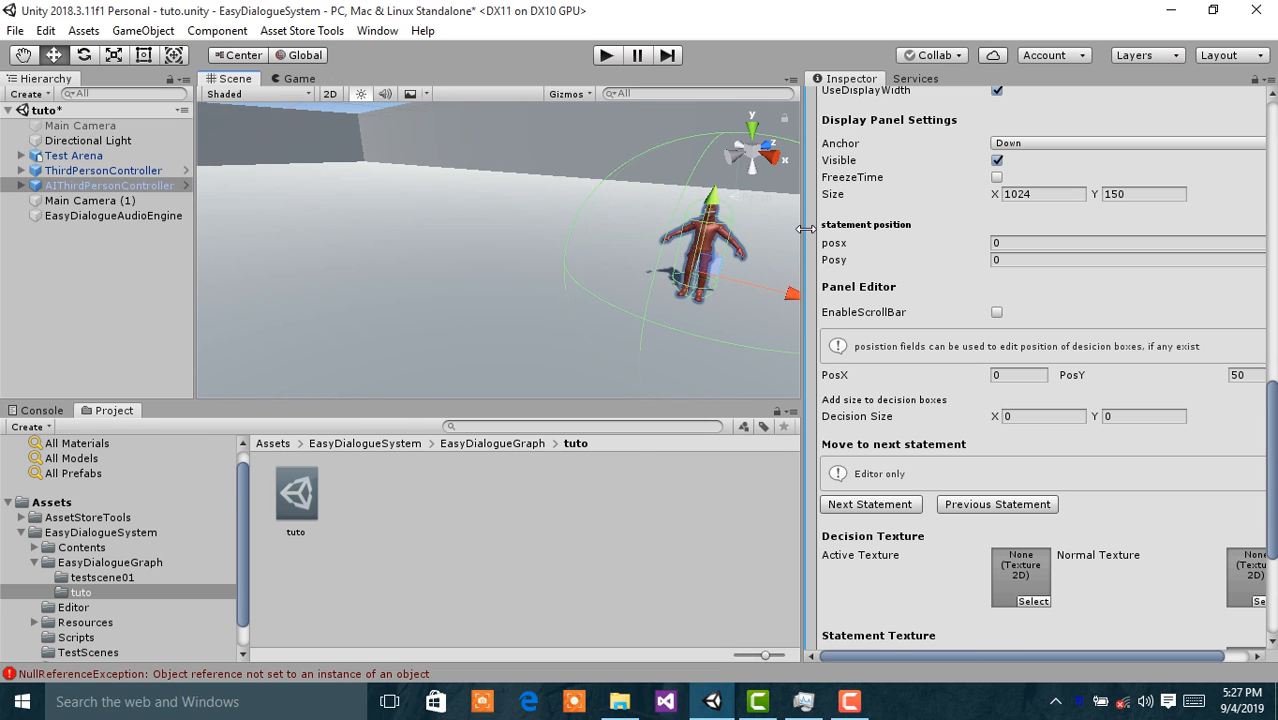
left_click_drag(656, 240, 605, 245, "alt")
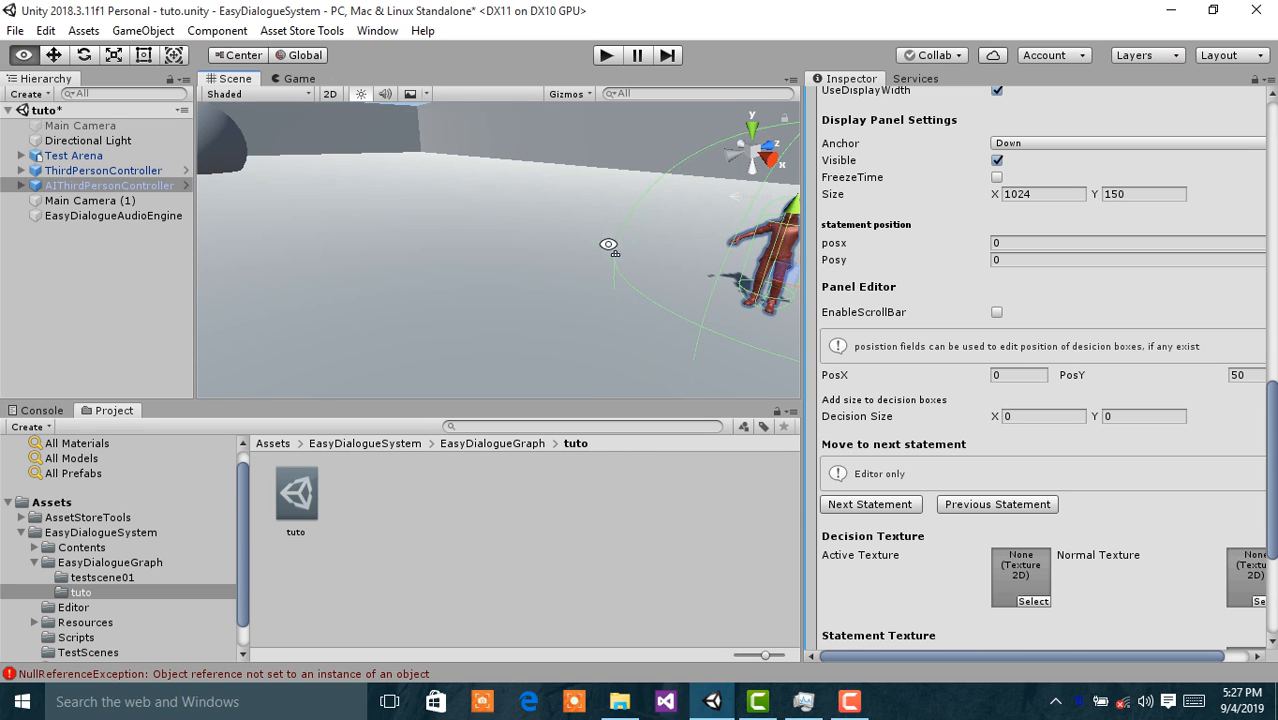
left_click(849, 703)
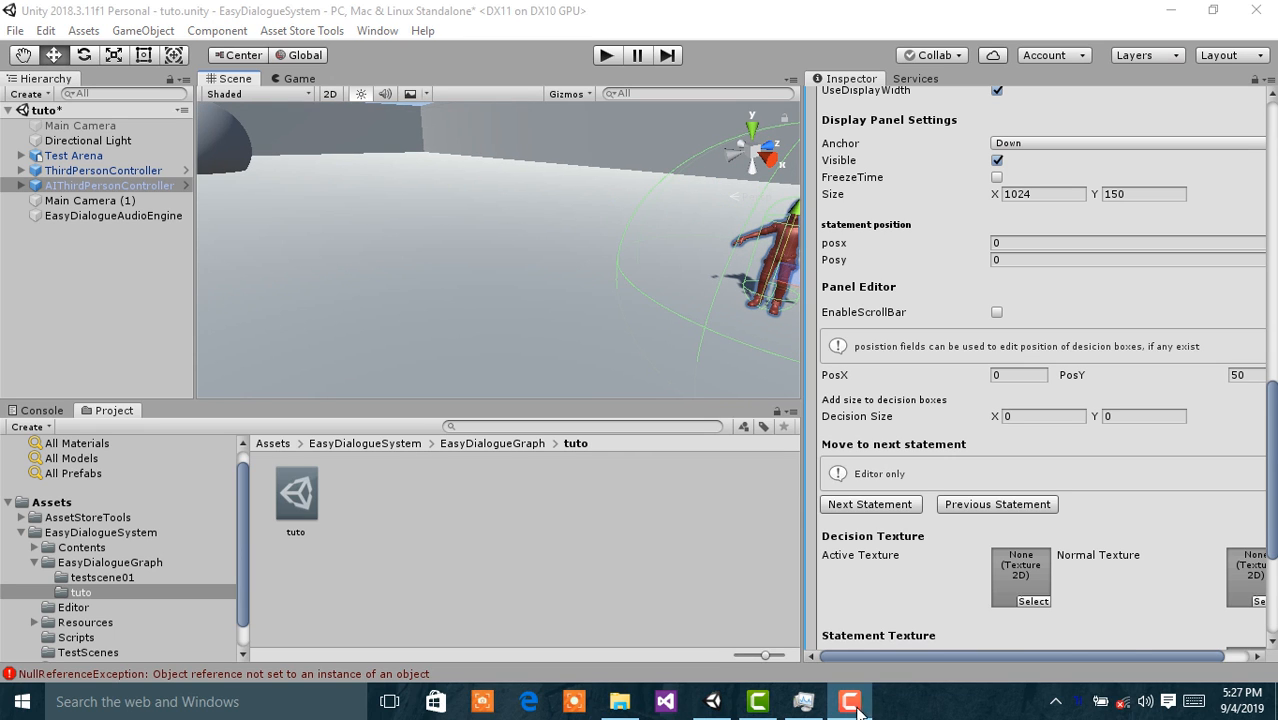